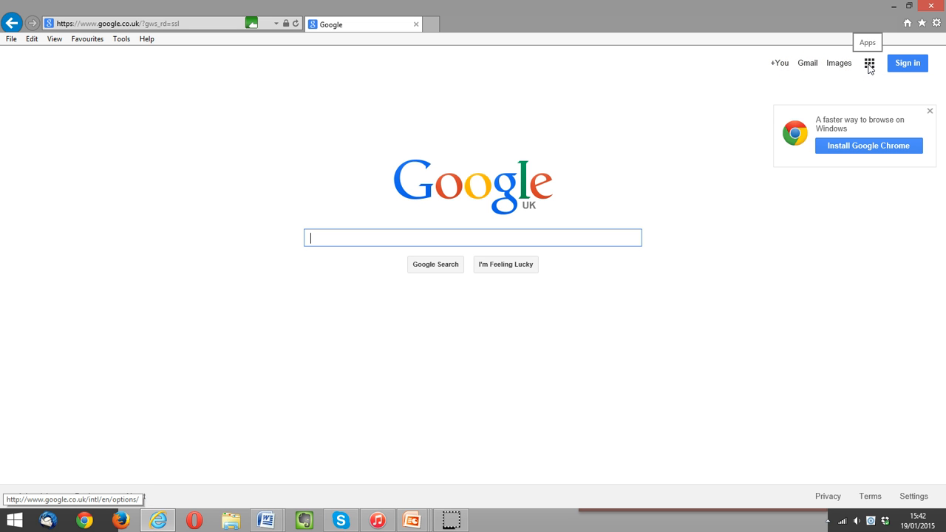
# Go from the Google apps grid to Gmail, add an account and choose Create an account.
pyautogui.click(870, 65)
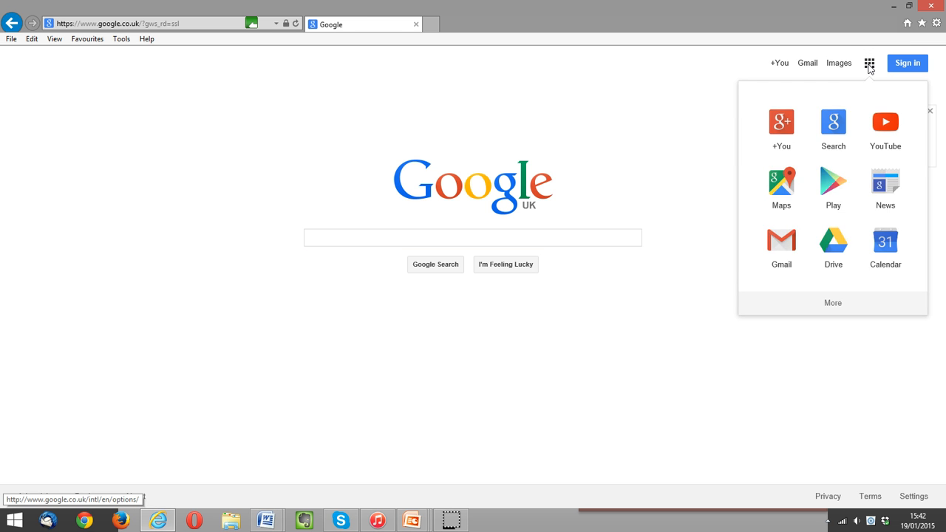
pyautogui.click(869, 65)
pyautogui.click(814, 67)
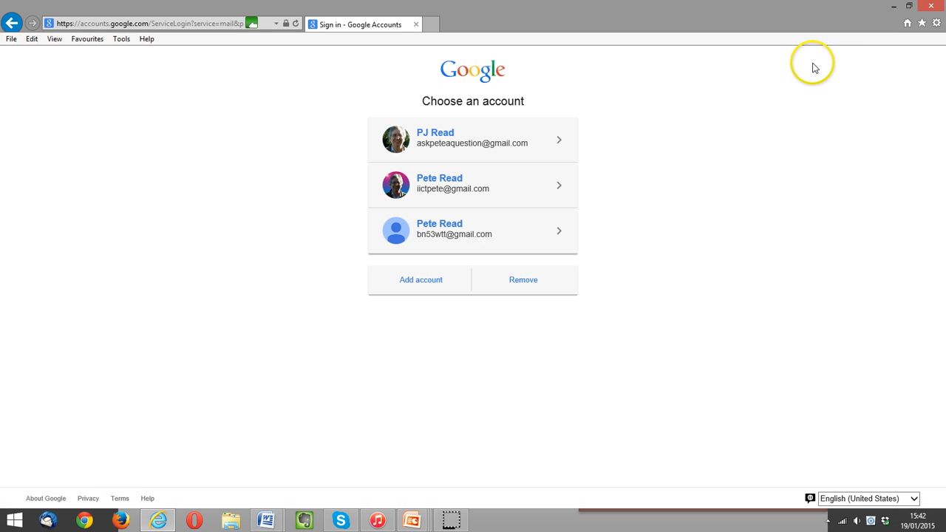
pyautogui.click(433, 280)
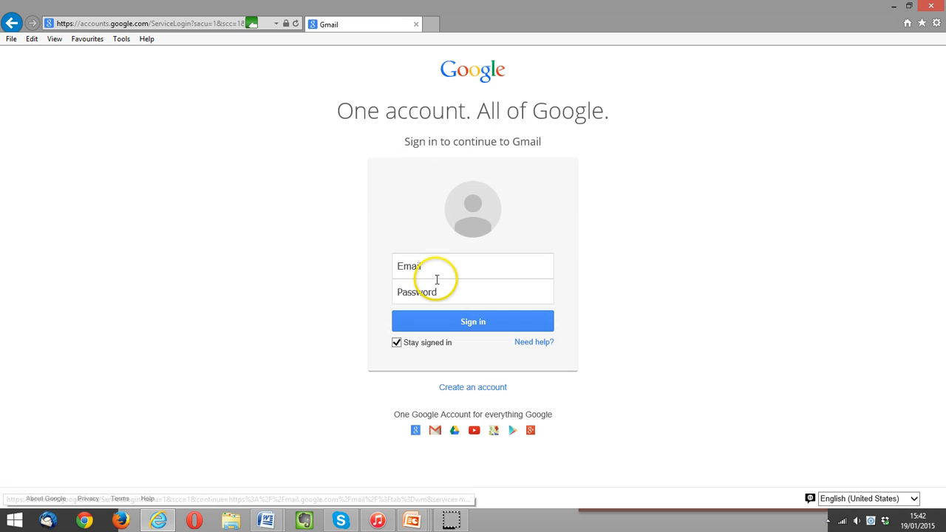
pyautogui.click(454, 388)
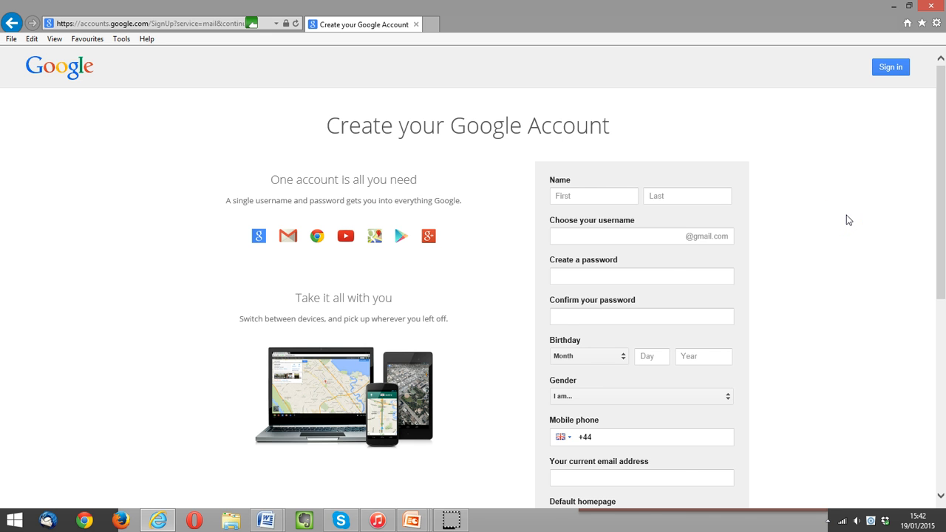
# Enter the account holder's first name, last name and the chosen Gmail username.
pyautogui.scroll(-2, 740, 192)
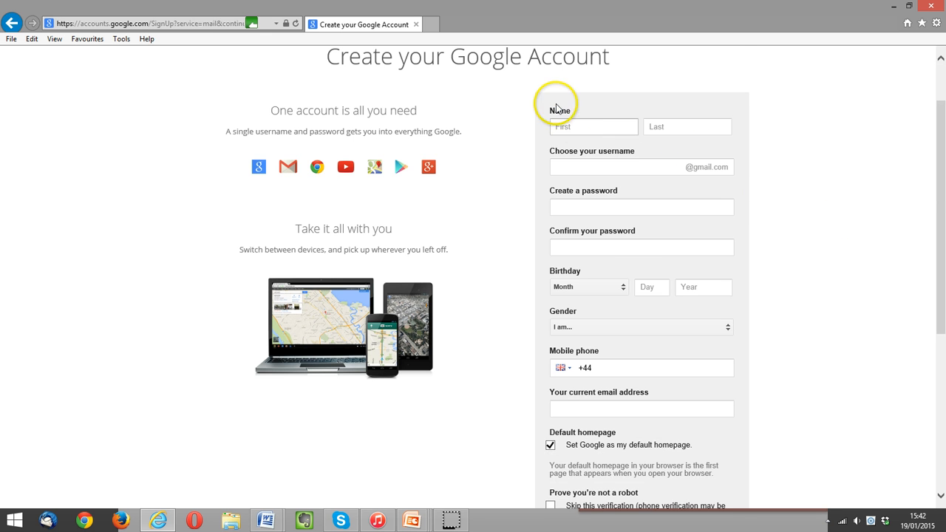
pyautogui.scroll(-1, 705, 145)
pyautogui.scroll(-3, 705, 145)
pyautogui.scroll(4, 705, 148)
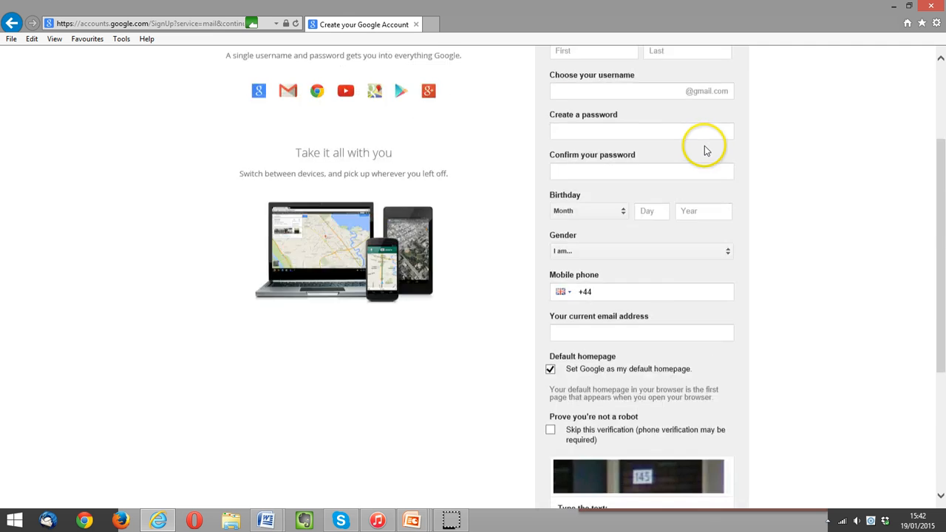
pyautogui.scroll(2, 704, 146)
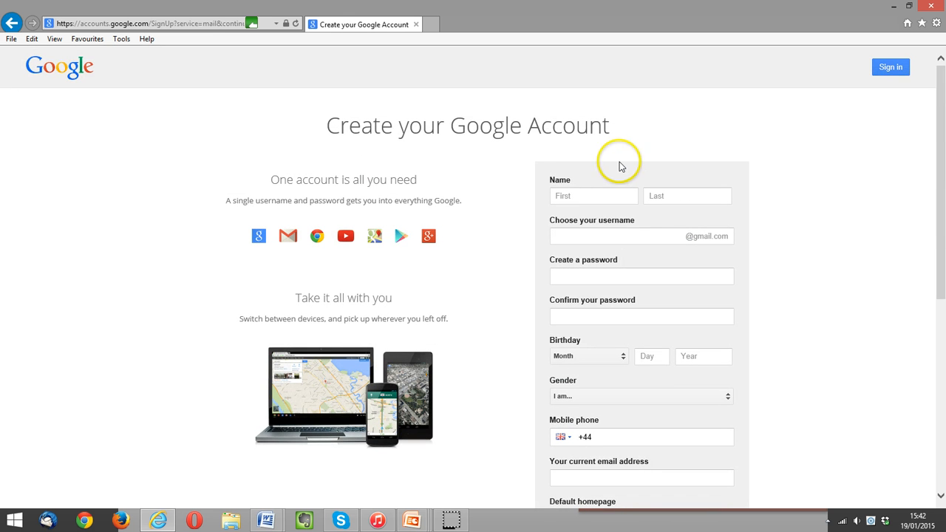
pyautogui.click(597, 193)
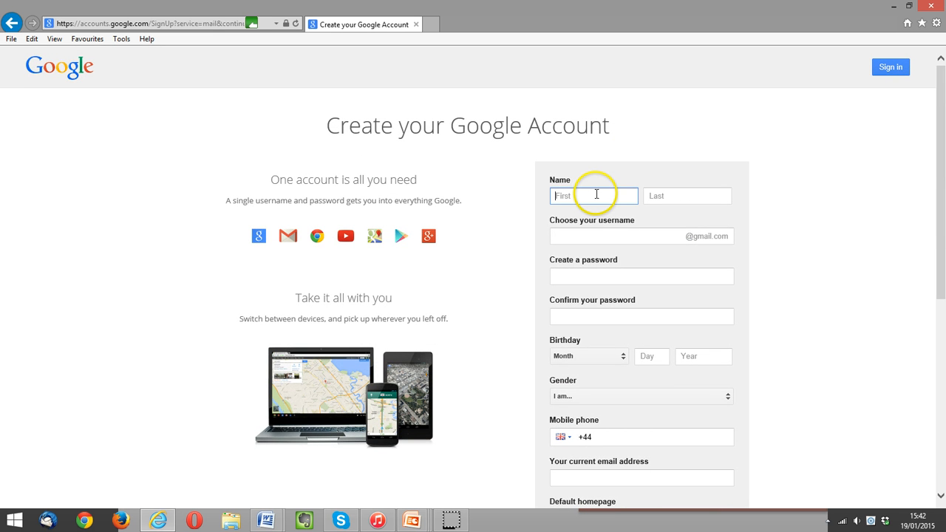
pyautogui.press('Tab')
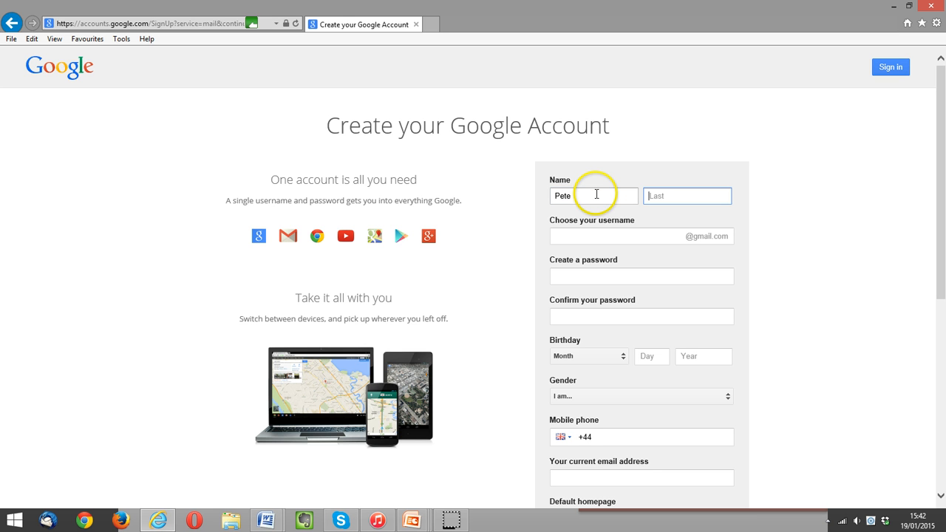
pyautogui.click(592, 234)
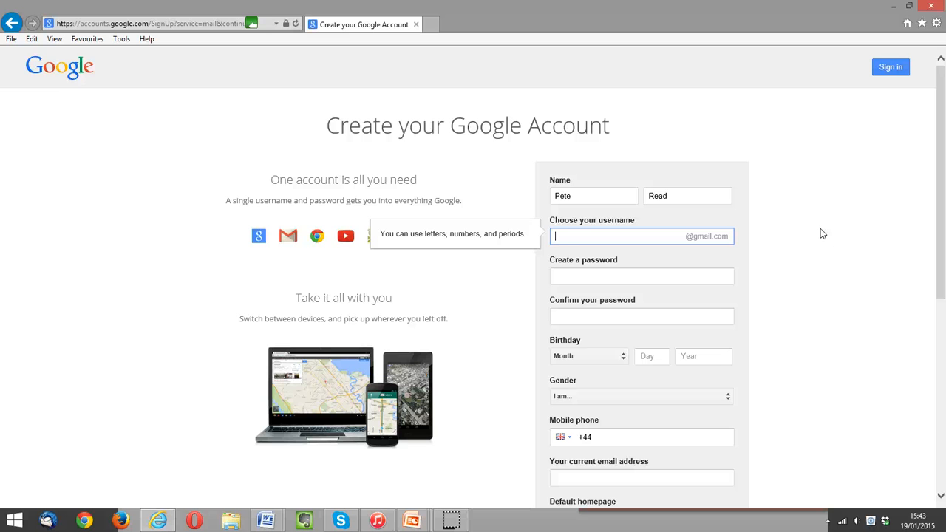
# Type a strong password into Create a password and confirm it.
pyautogui.click(628, 277)
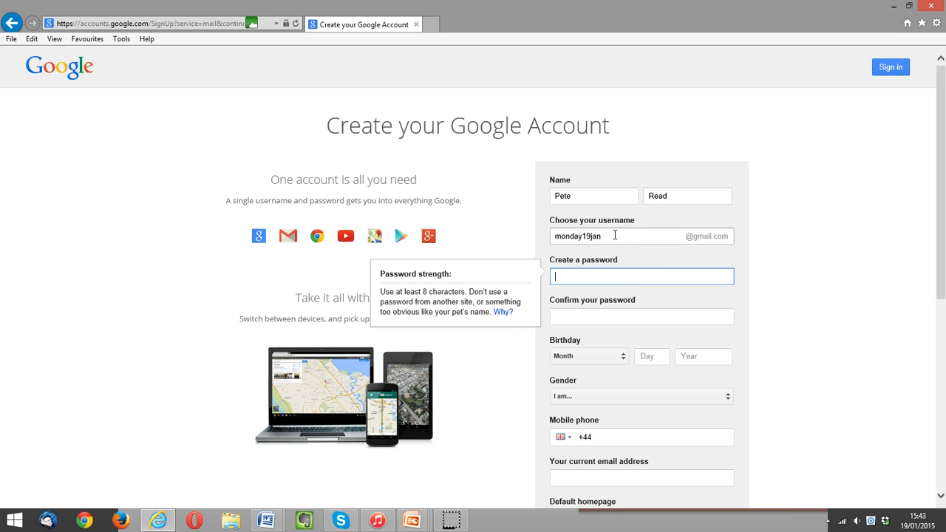
pyautogui.click(614, 276)
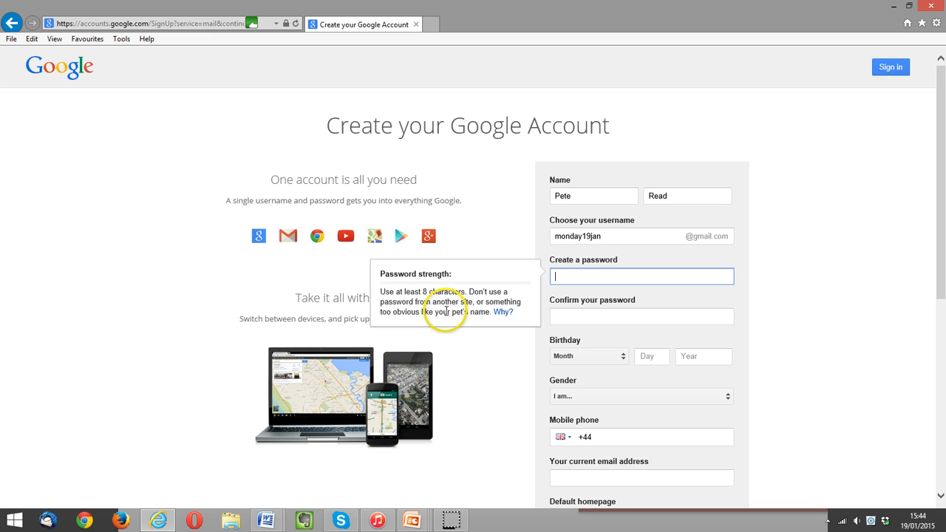
pyautogui.click(558, 274)
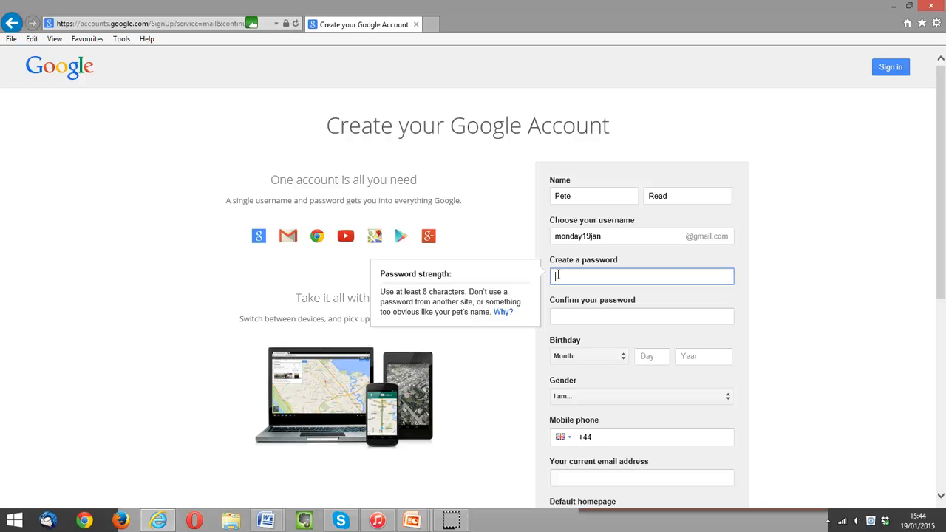
pyautogui.write('p*********')
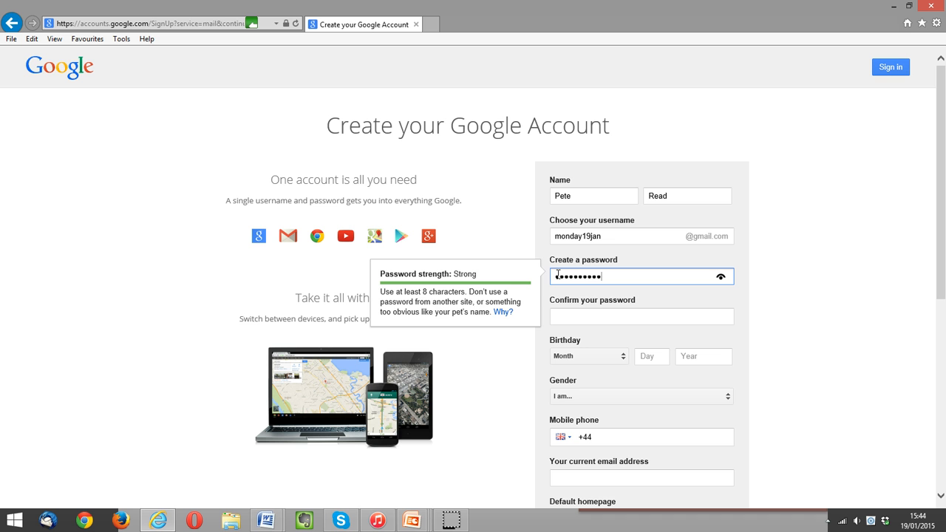
pyautogui.write('**')
pyautogui.click(564, 318)
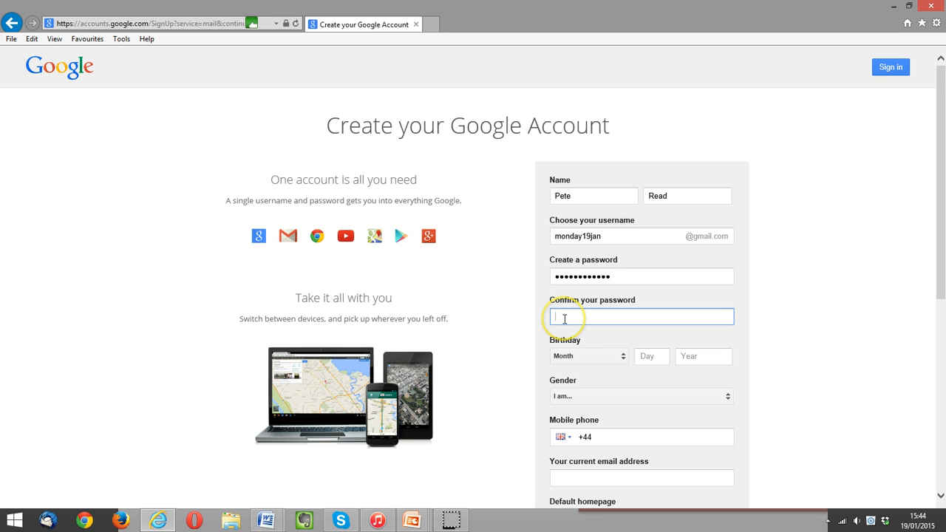
pyautogui.write('************')
pyautogui.click(651, 343)
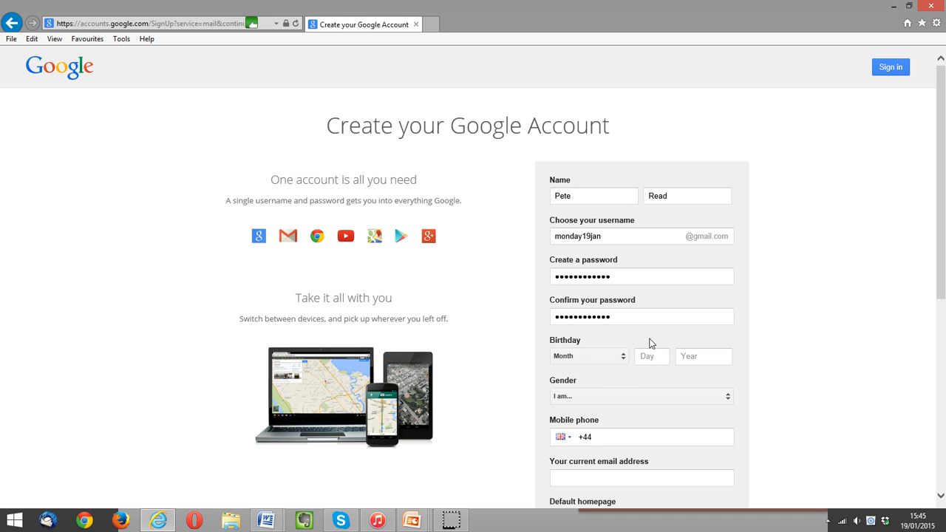
# Choose June, enter day 20 and year 1956, and select Male as the gender.
pyautogui.click(604, 356)
pyautogui.click(604, 356)
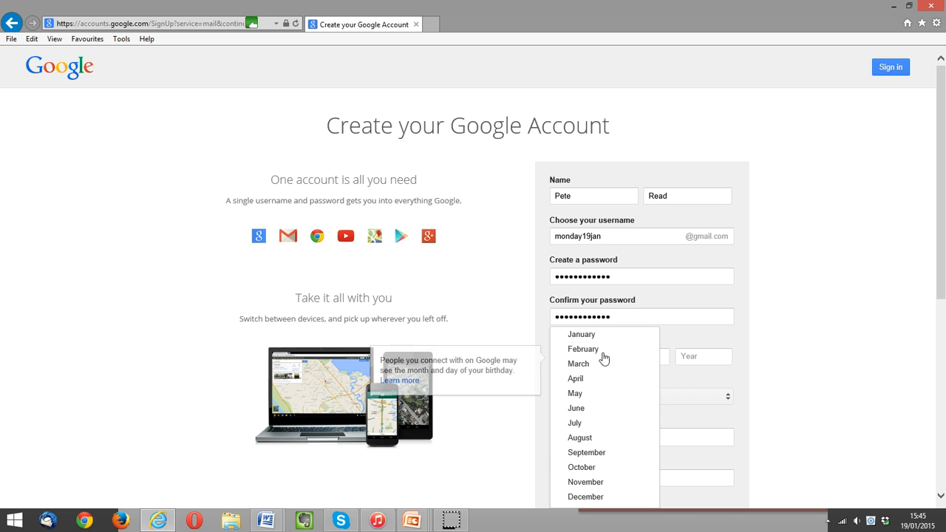
pyautogui.click(601, 411)
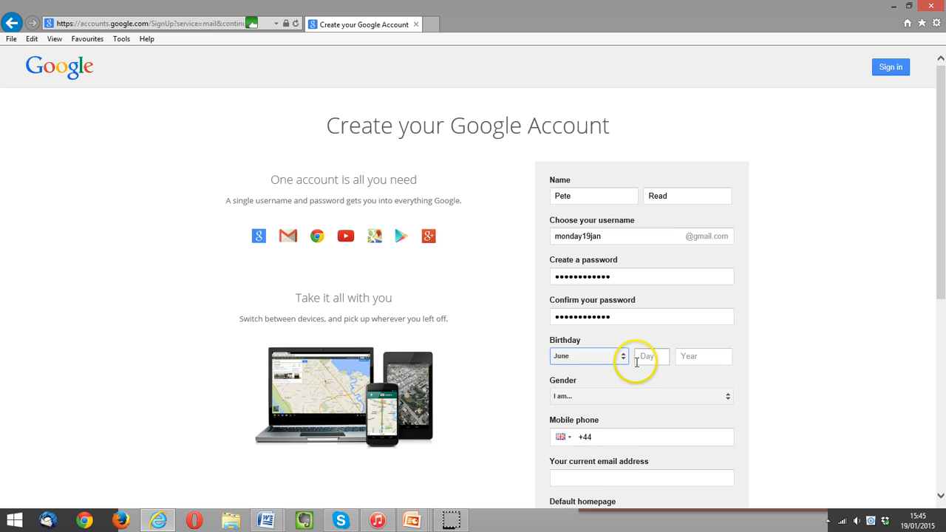
pyautogui.click(644, 356)
pyautogui.write('20')
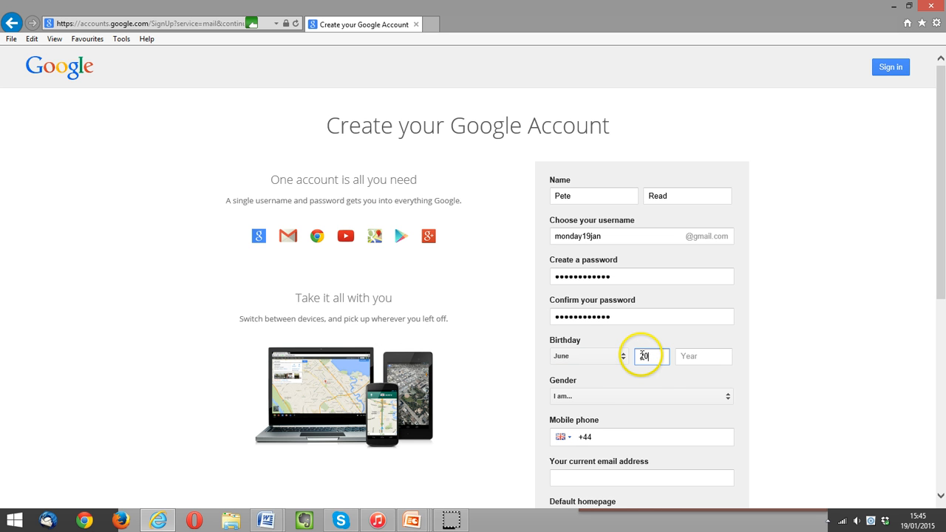
pyautogui.click(696, 355)
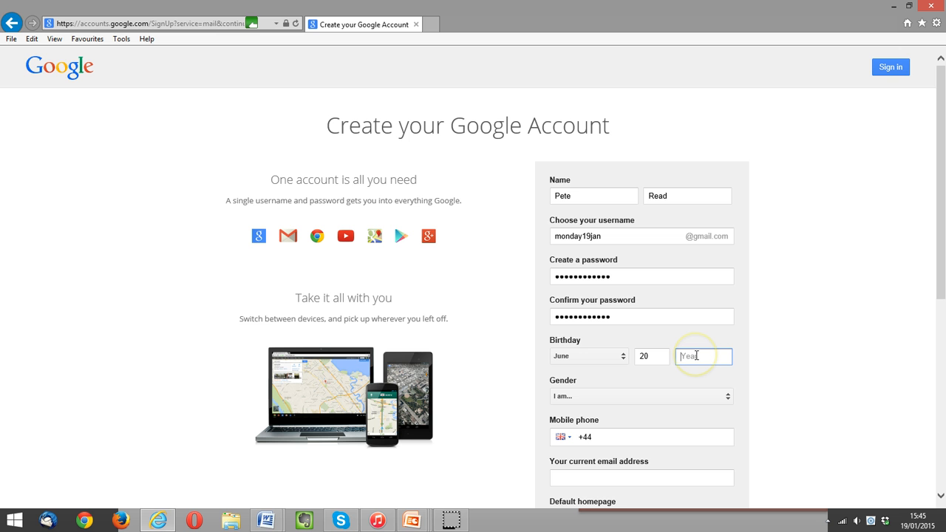
pyautogui.write('1956')
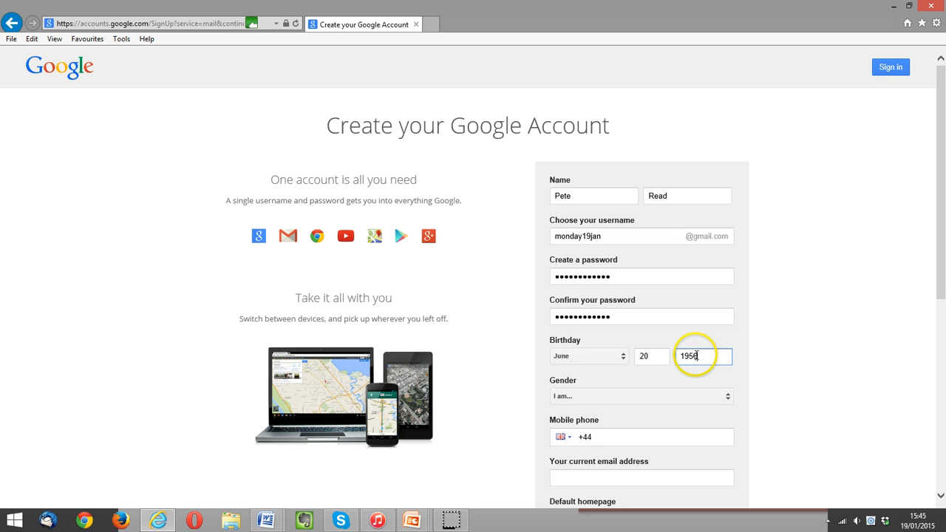
pyautogui.click(706, 397)
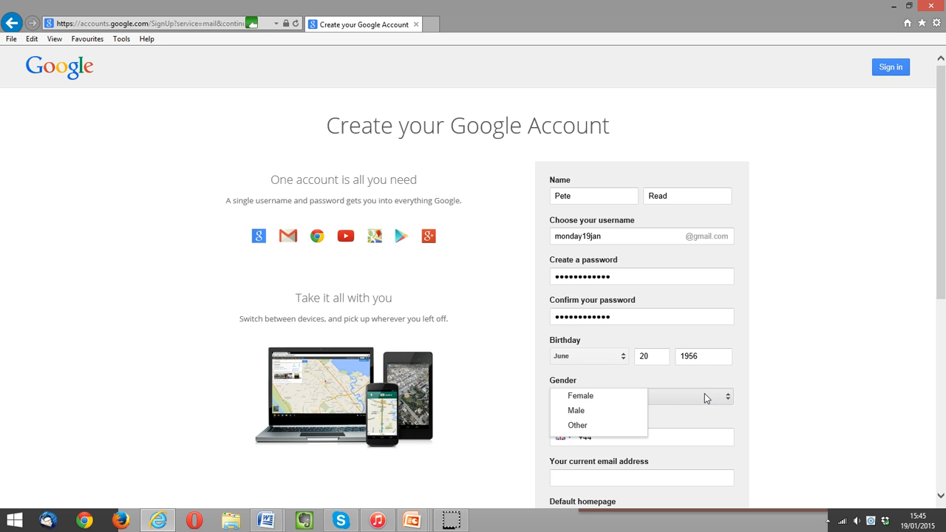
pyautogui.click(638, 411)
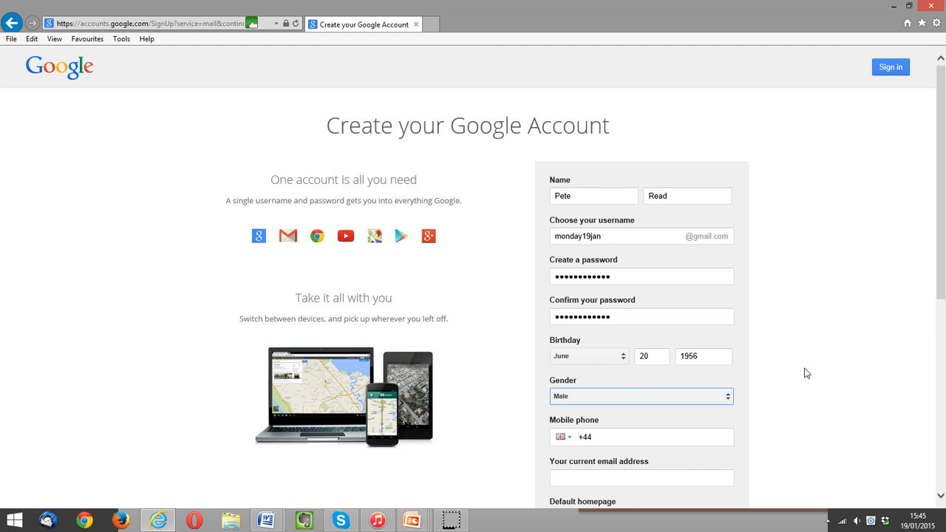
# Enter the current email address, leaving the mobile phone field at +44.
pyautogui.scroll(-1, 805, 373)
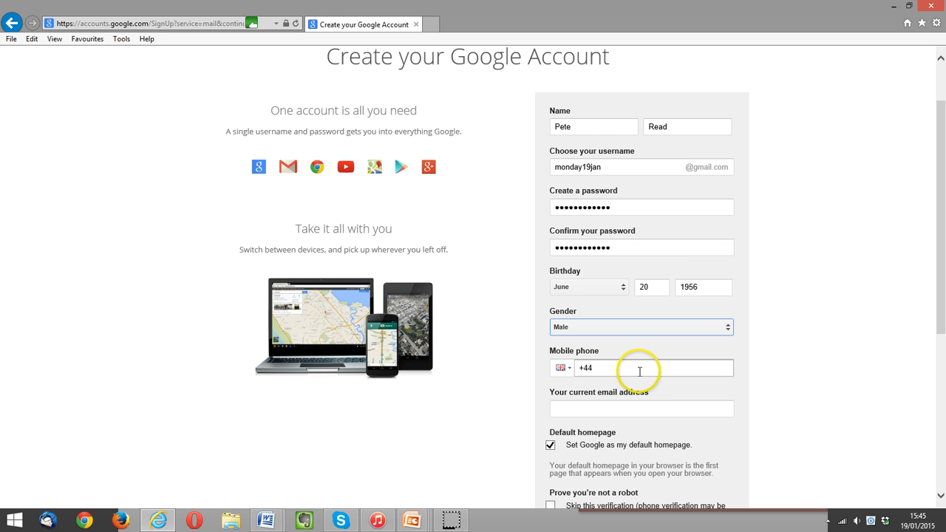
pyautogui.click(693, 368)
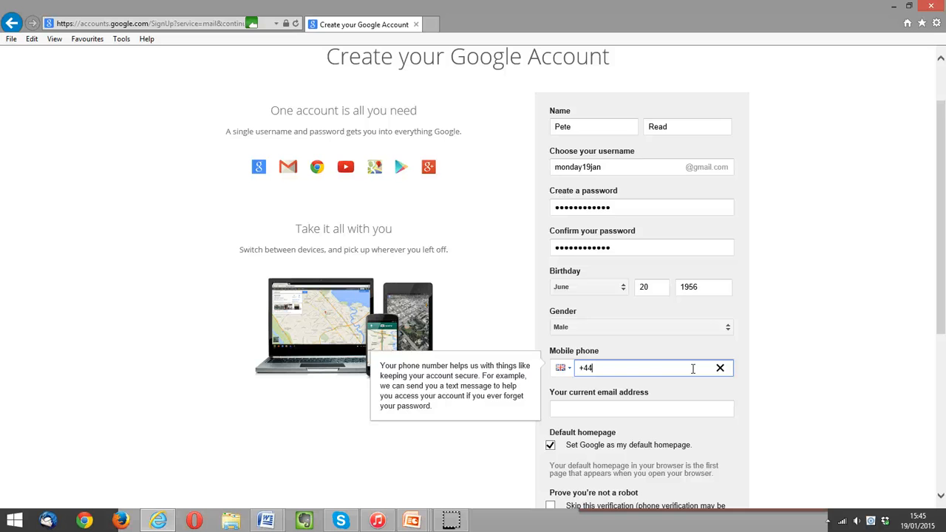
pyautogui.click(676, 408)
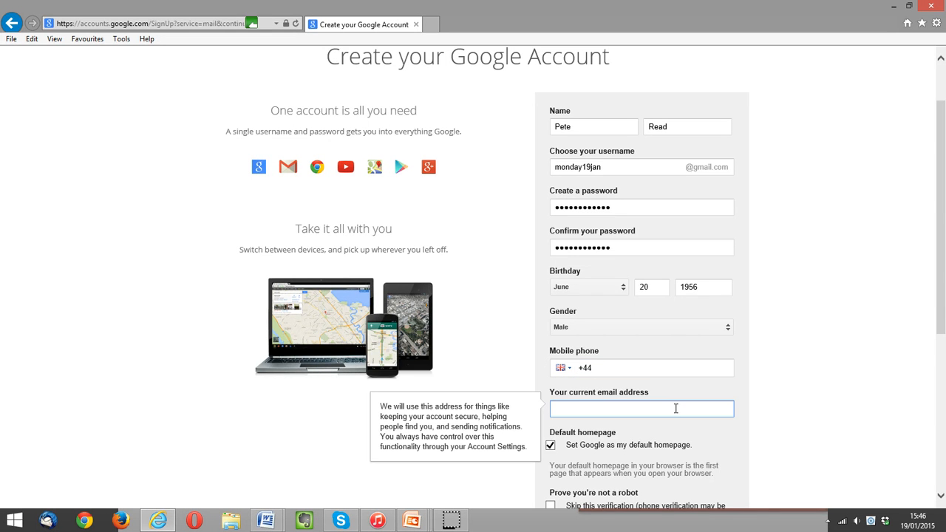
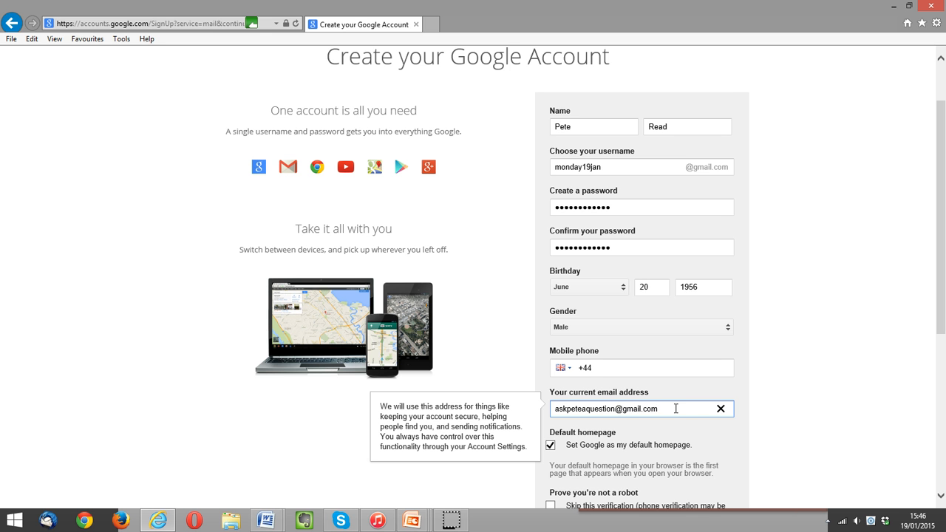
pyautogui.scroll(-1, 676, 408)
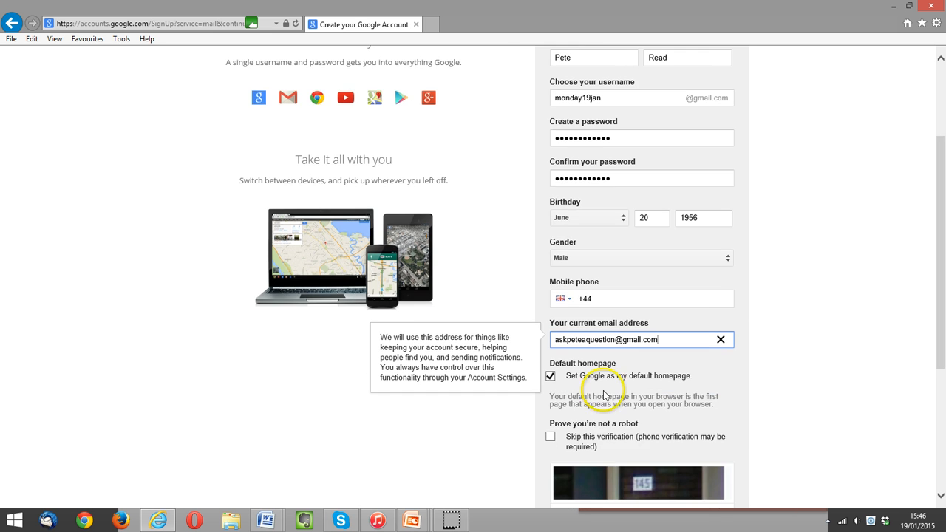
pyautogui.scroll(-1, 643, 382)
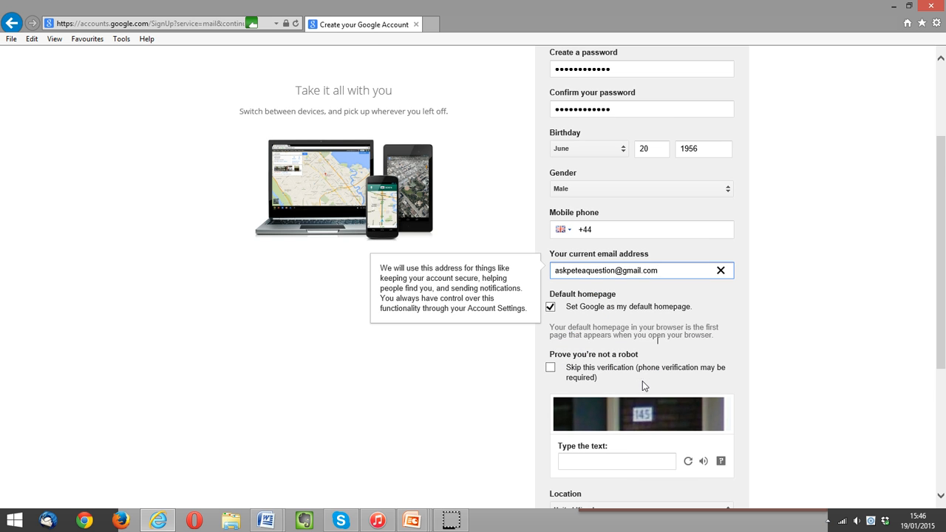
# Answer the captcha, agree to the Terms of Service and submit the sign-up form.
pyautogui.click(614, 463)
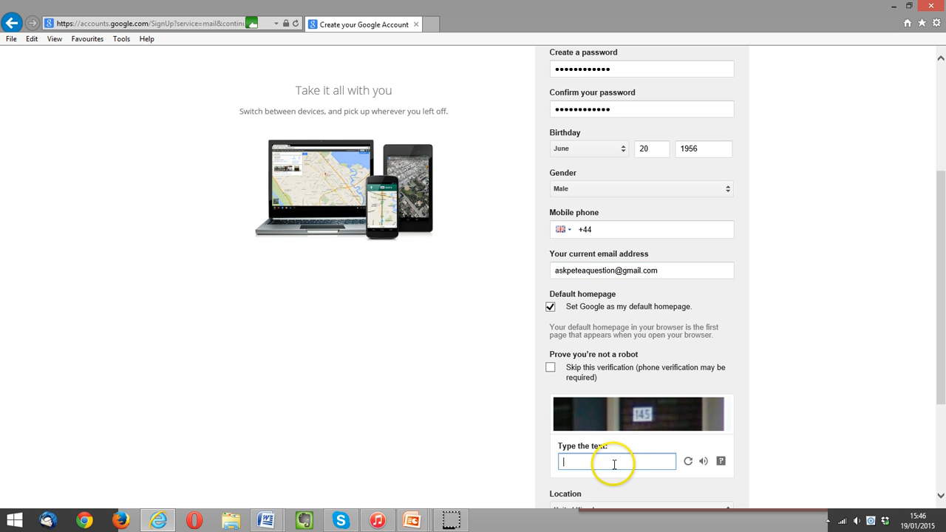
pyautogui.write('145')
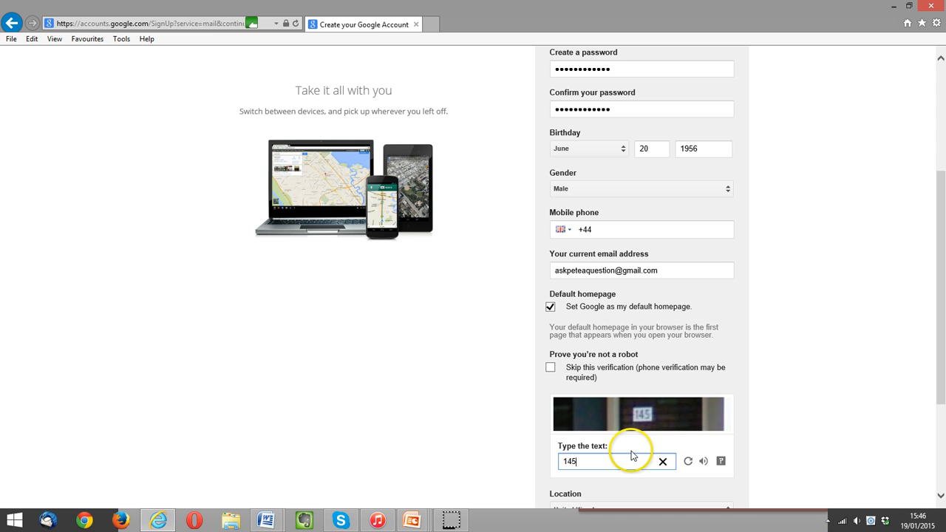
pyautogui.scroll(-3, 784, 422)
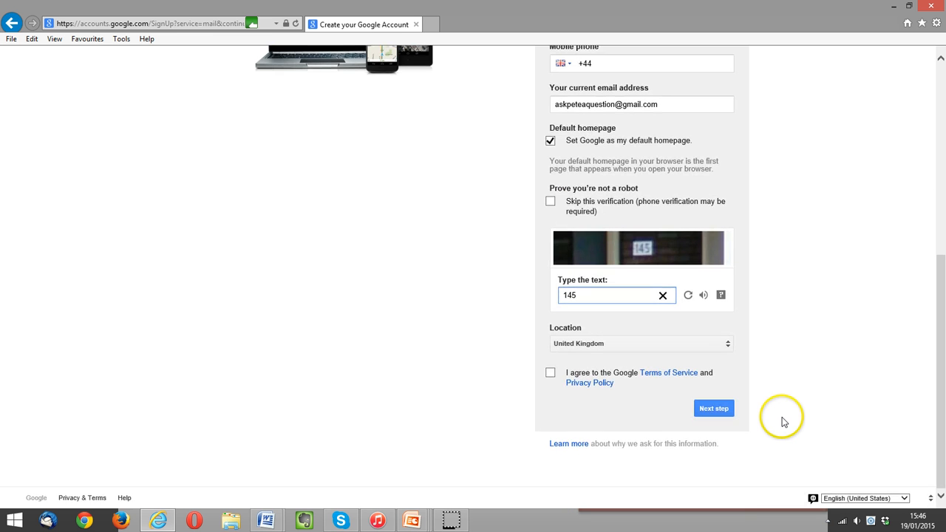
pyautogui.click(550, 374)
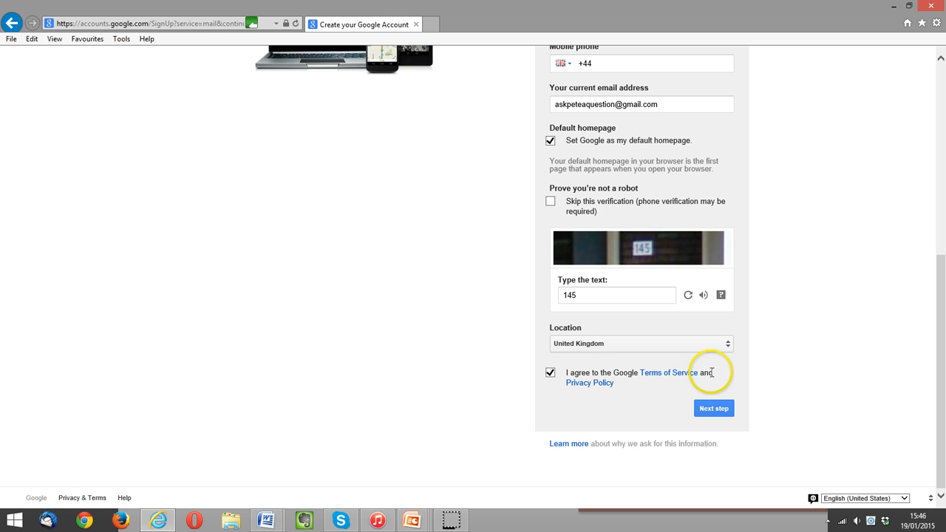
pyautogui.click(714, 409)
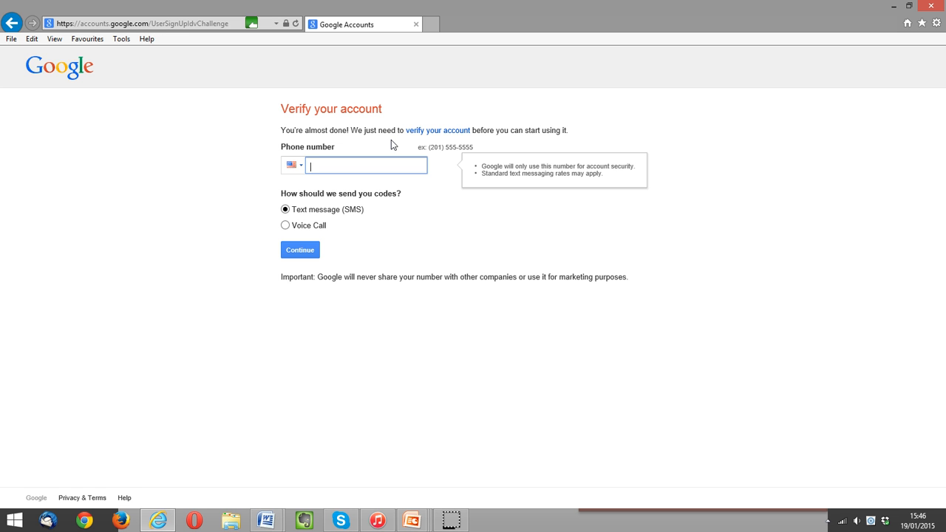
# Pick United Kingdom from the phone number's country-code list.
pyautogui.click(296, 166)
pyautogui.scroll(-1, 357, 275)
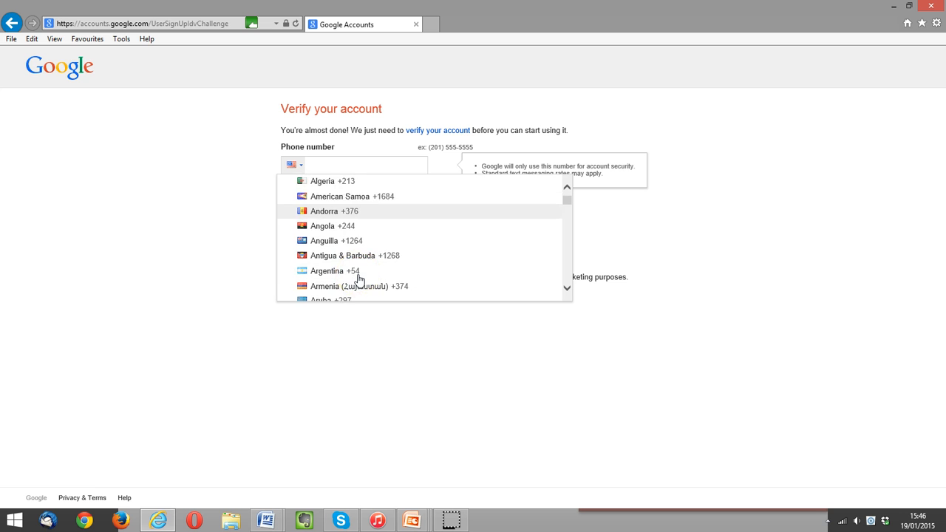
pyautogui.scroll(-5, 359, 278)
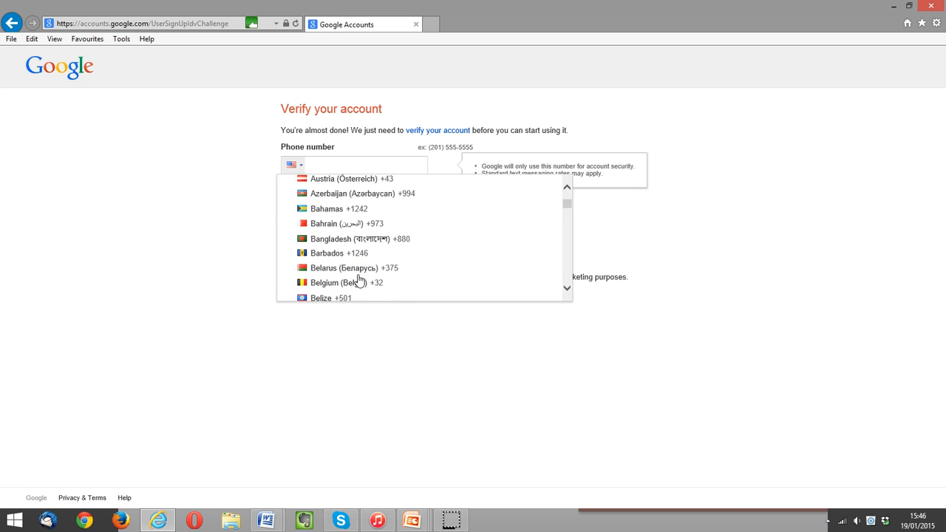
pyautogui.scroll(-4, 358, 279)
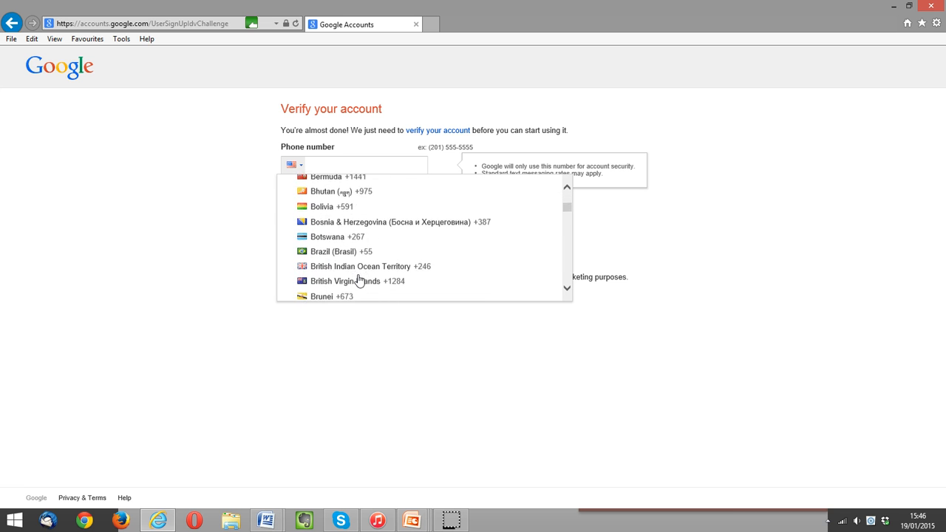
pyautogui.scroll(-4, 358, 280)
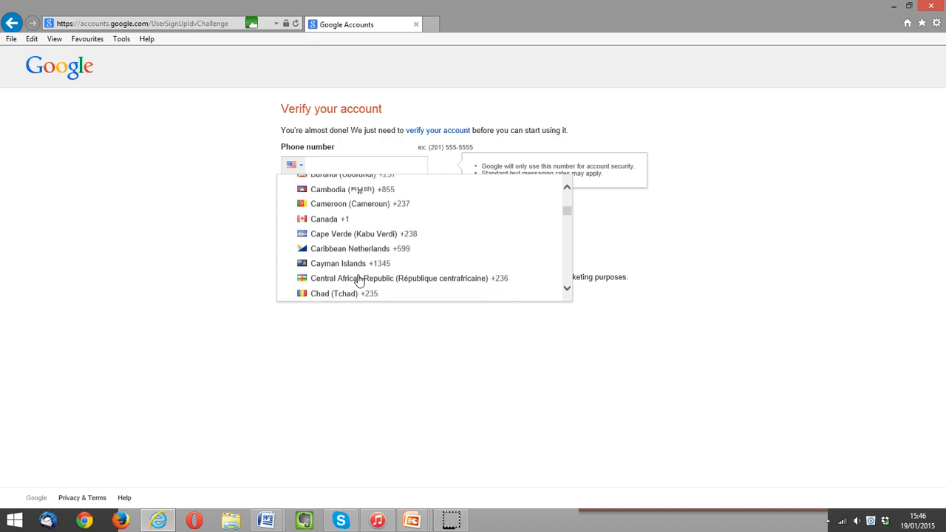
pyautogui.scroll(-4, 358, 280)
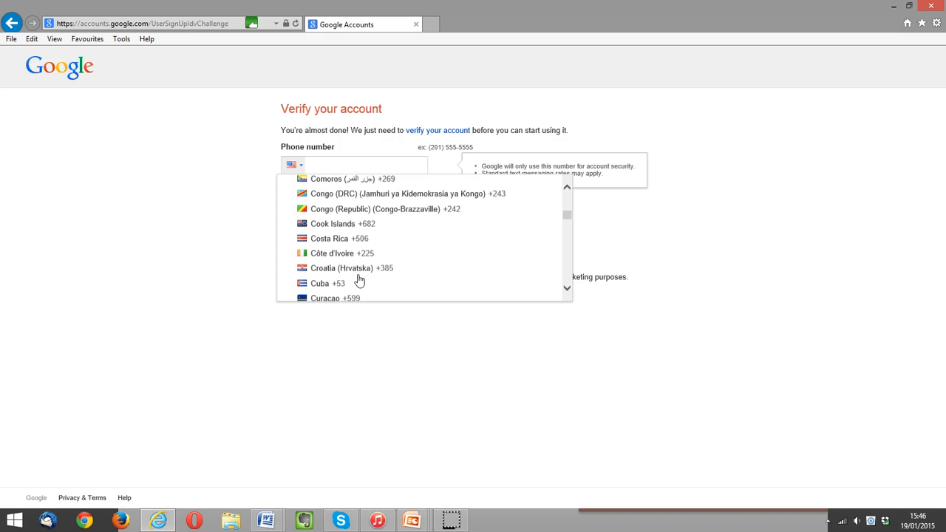
pyautogui.scroll(-4, 358, 280)
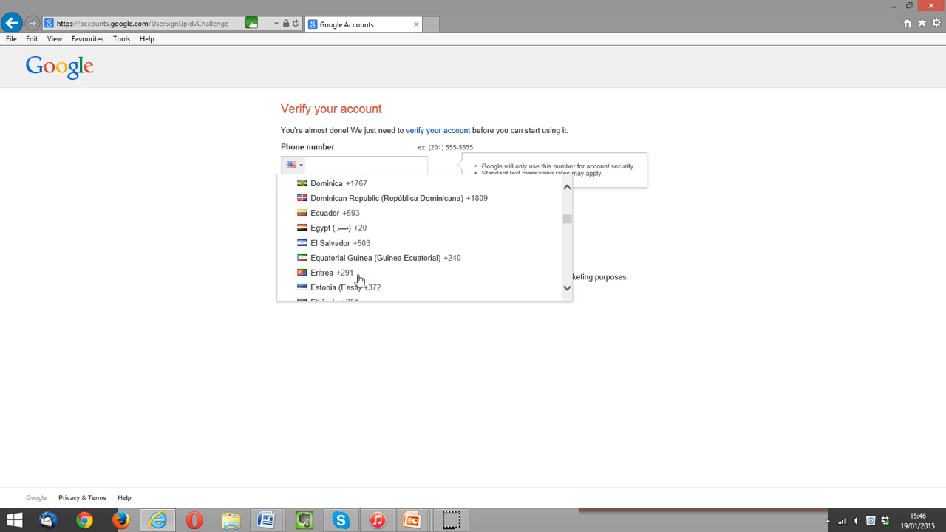
pyautogui.scroll(-1, 358, 280)
pyautogui.scroll(-4, 360, 277)
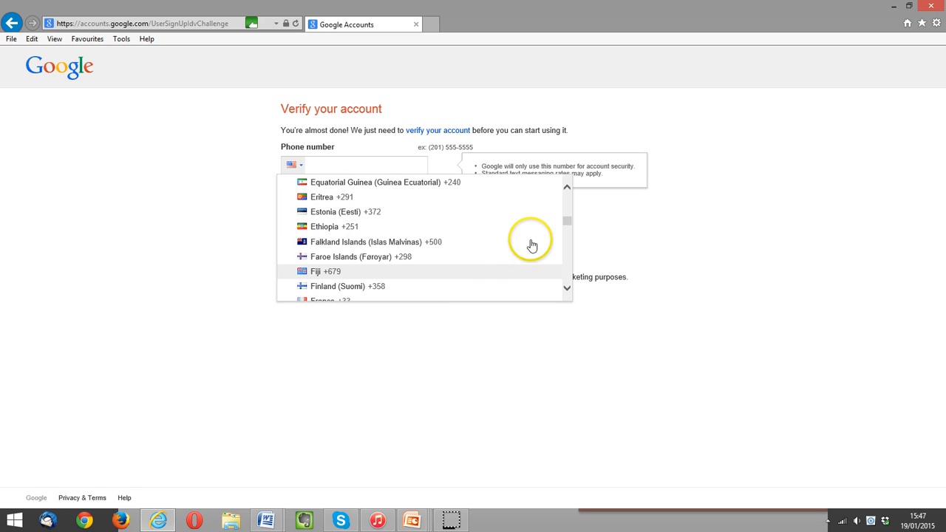
pyautogui.moveTo(567, 224); pyautogui.dragTo(568, 274)
pyautogui.click(383, 276)
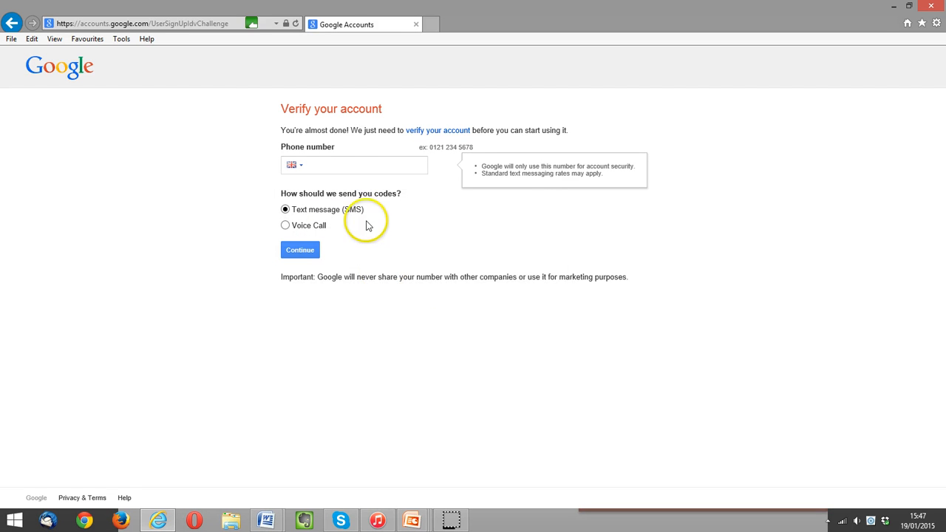
# Enter the mobile number, then the texted verification code, and submit it.
pyautogui.click(328, 166)
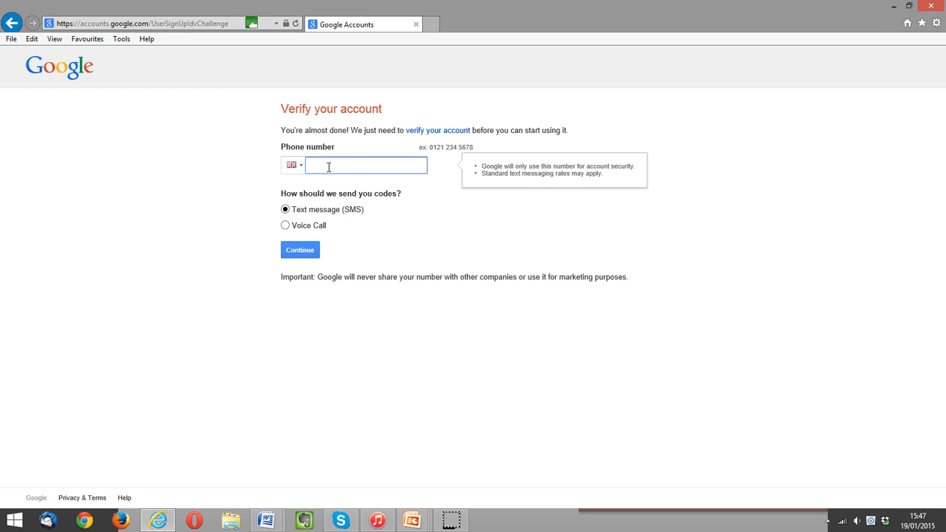
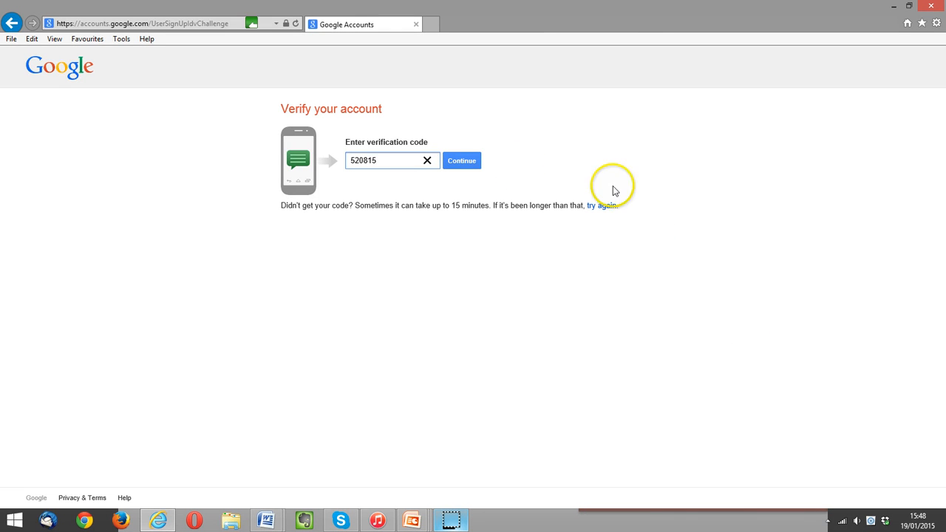
pyautogui.click(464, 162)
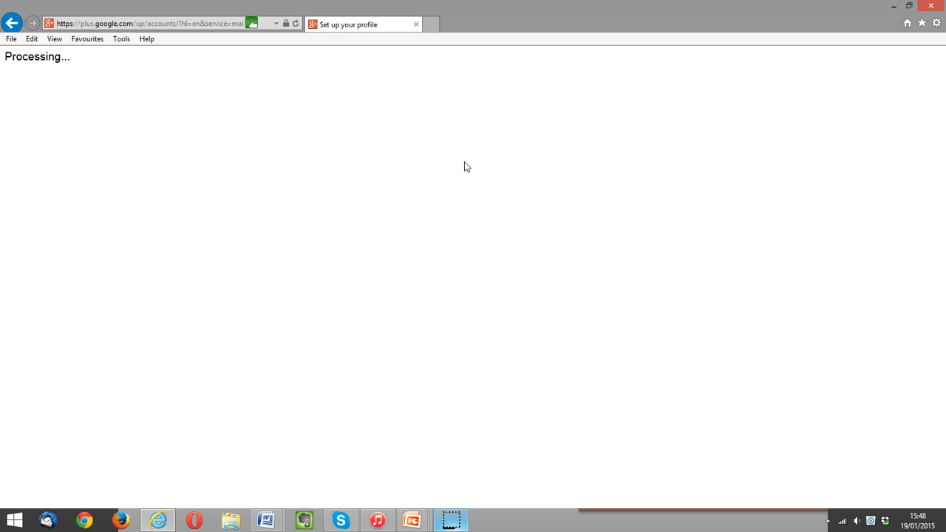
# Decline the public Google+ profile and continue on to the new Gmail inbox.
pyautogui.click(652, 216)
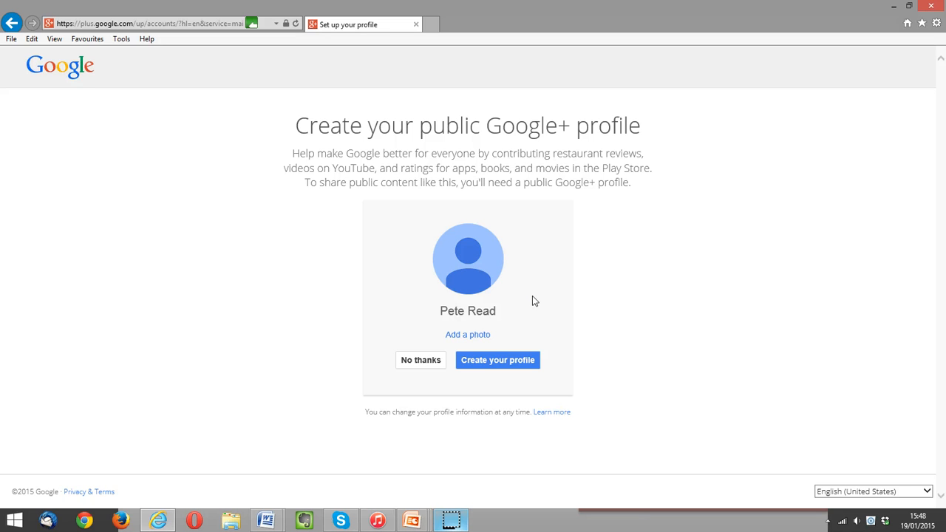
pyautogui.click(422, 361)
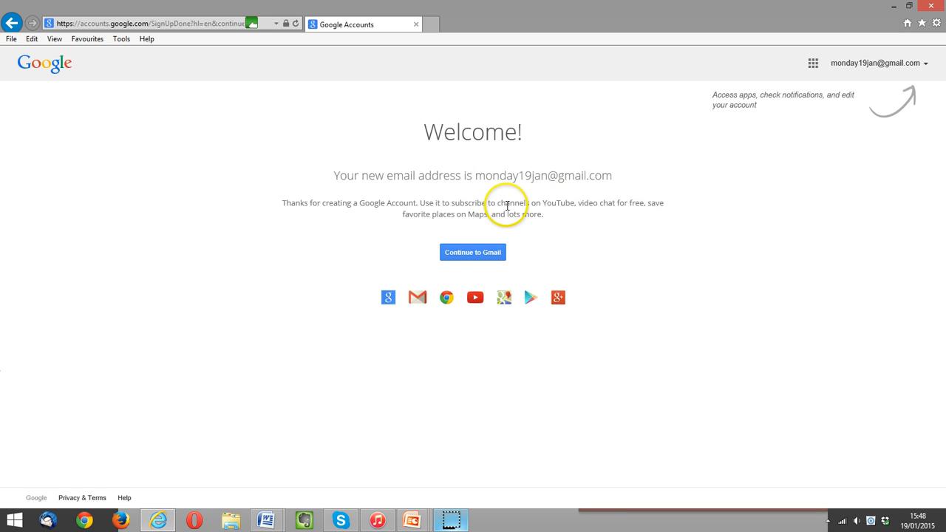
pyautogui.click(487, 253)
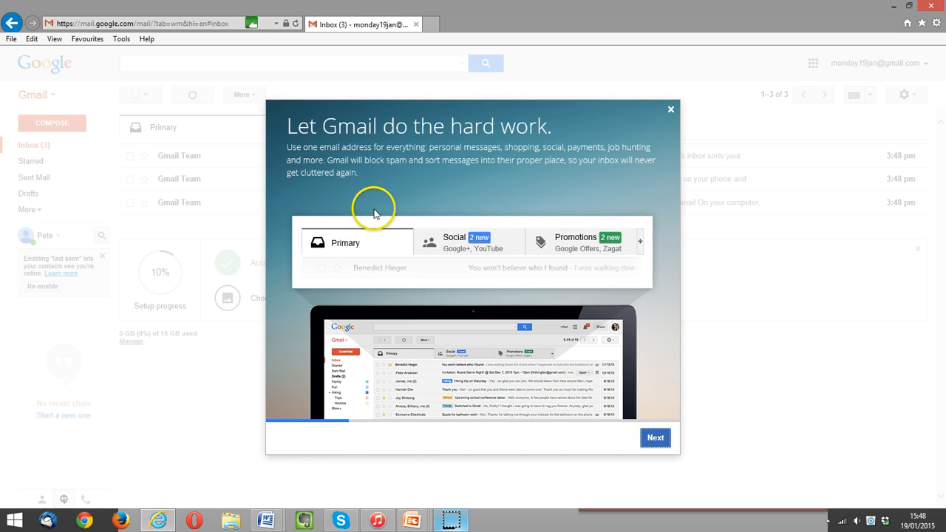
# Advance through the four welcome slides and finish the tour into the inbox.
pyautogui.click(656, 437)
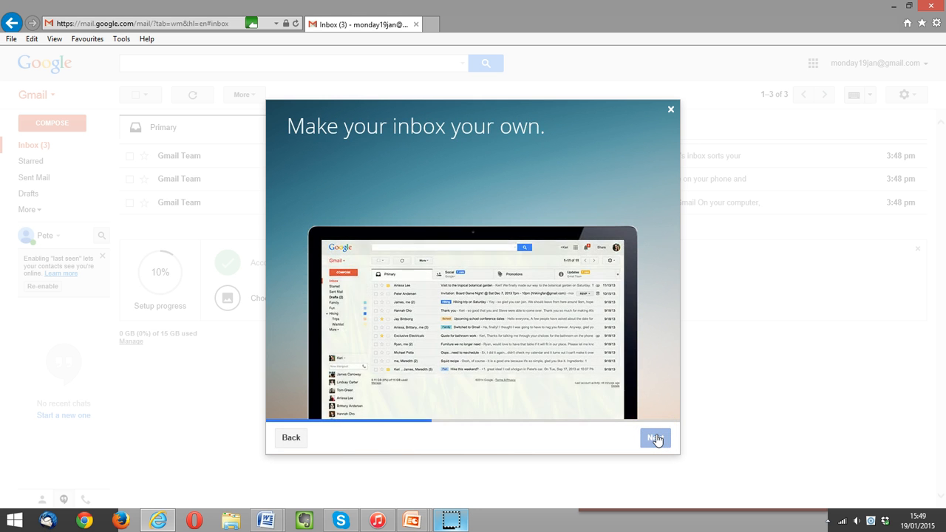
pyautogui.click(656, 438)
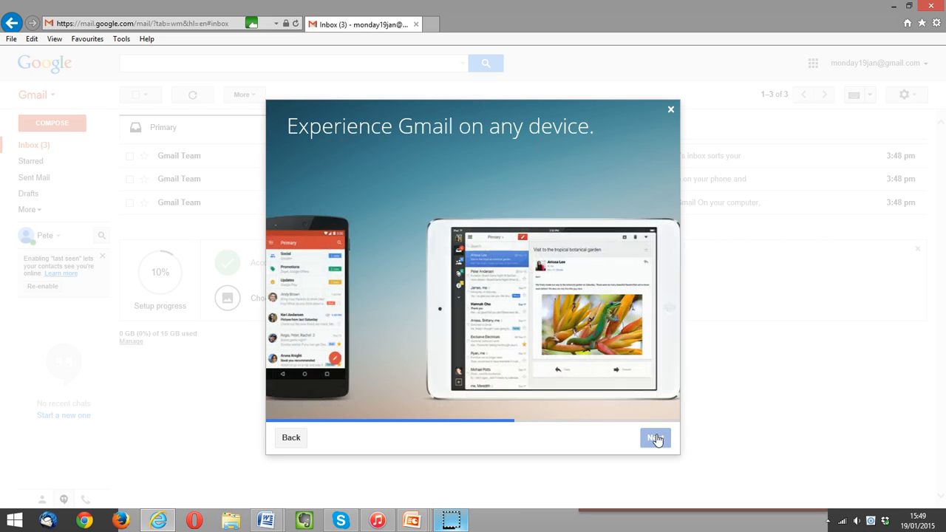
pyautogui.click(656, 438)
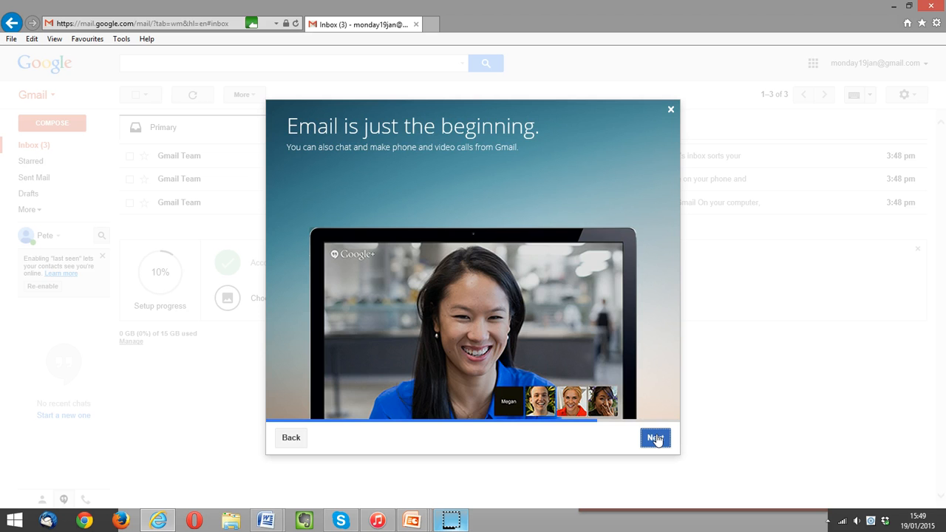
pyautogui.click(656, 437)
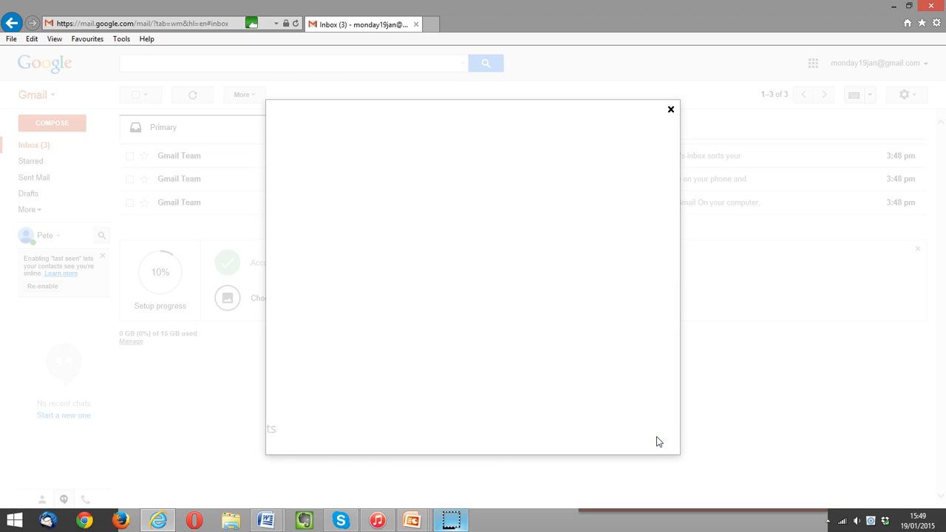
pyautogui.click(487, 333)
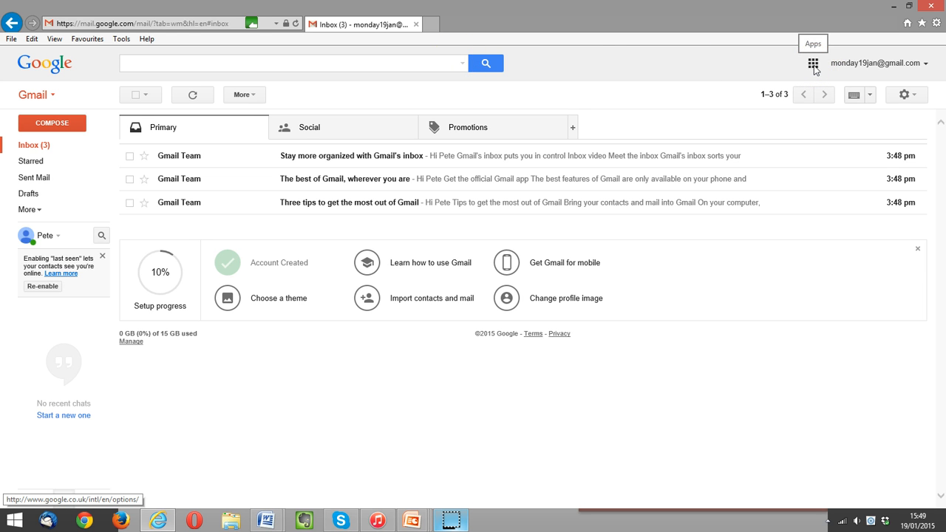
pyautogui.click(46, 99)
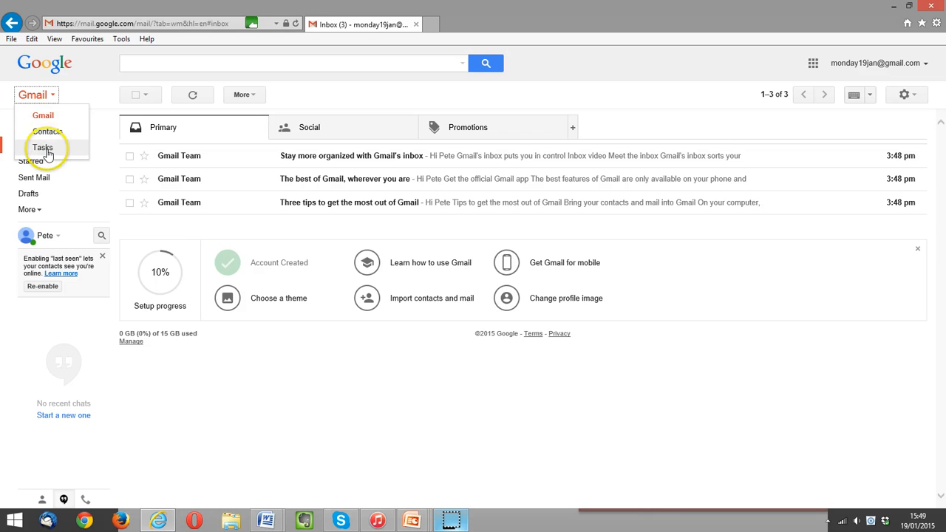
pyautogui.click(46, 95)
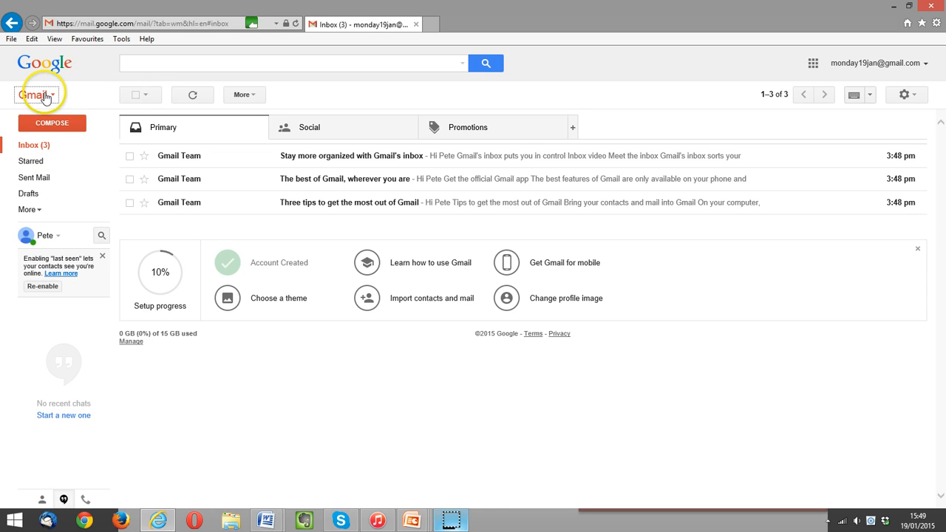
pyautogui.click(135, 96)
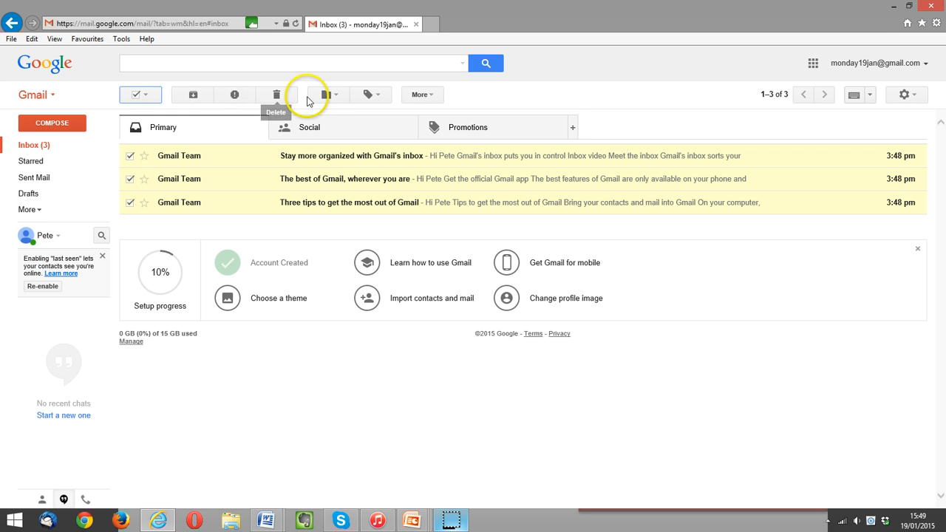
pyautogui.click(135, 97)
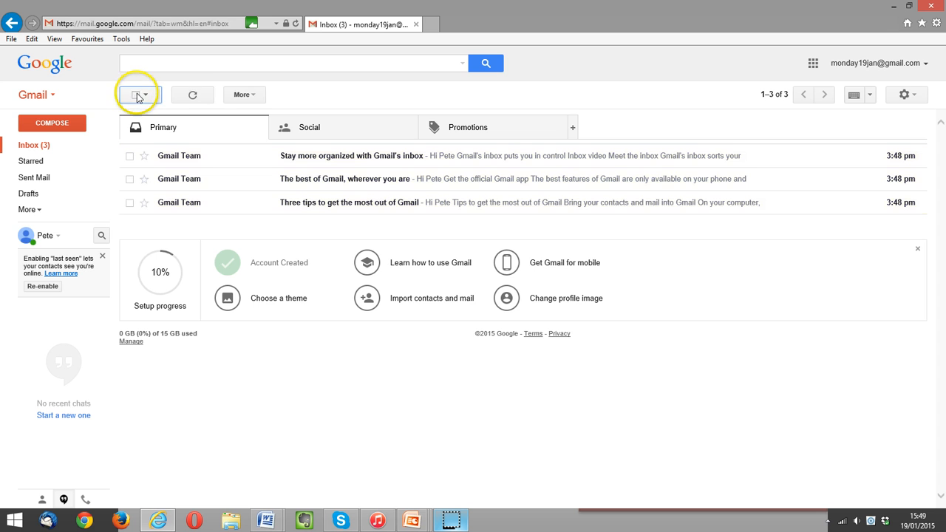
pyautogui.click(194, 96)
pyautogui.click(203, 99)
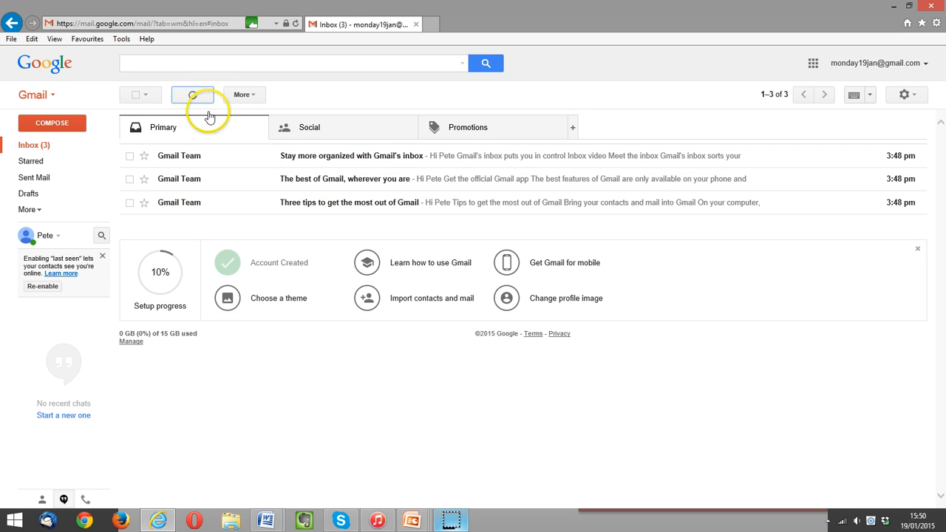
pyautogui.click(251, 94)
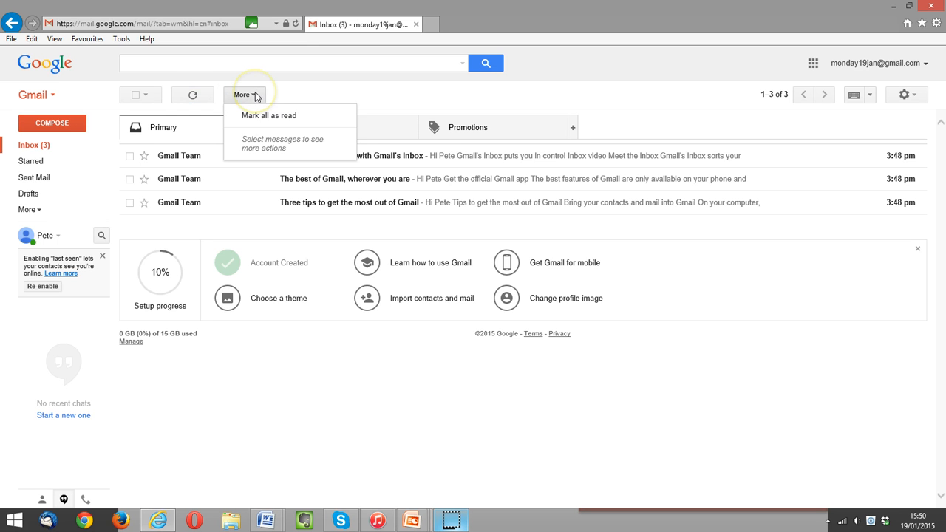
pyautogui.click(305, 94)
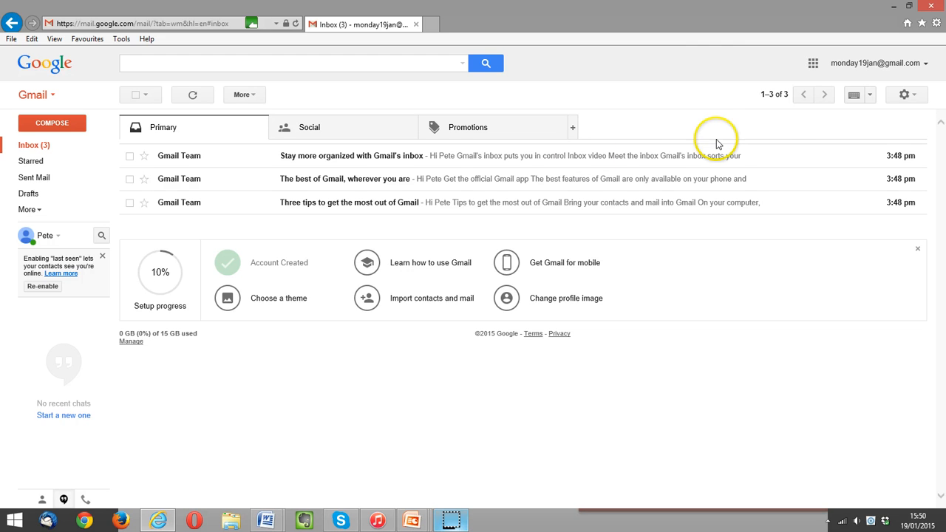
pyautogui.click(786, 102)
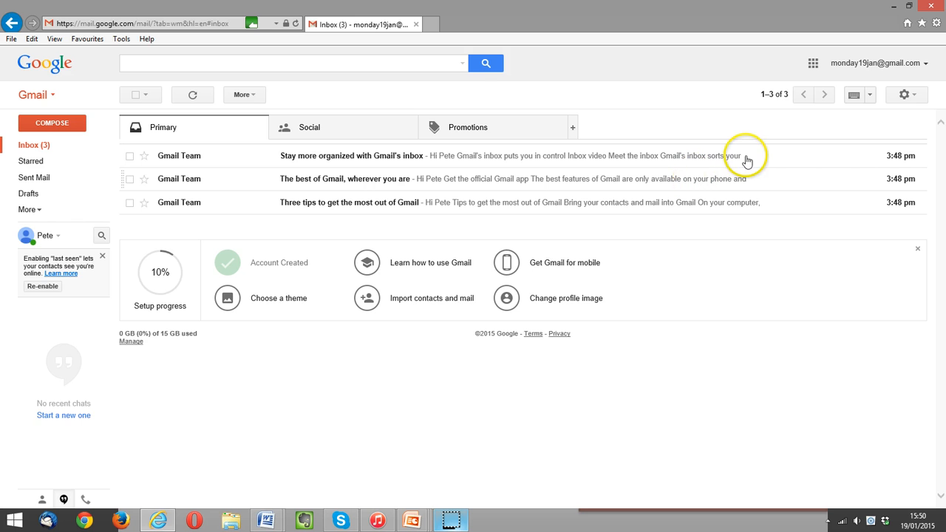
pyautogui.click(872, 96)
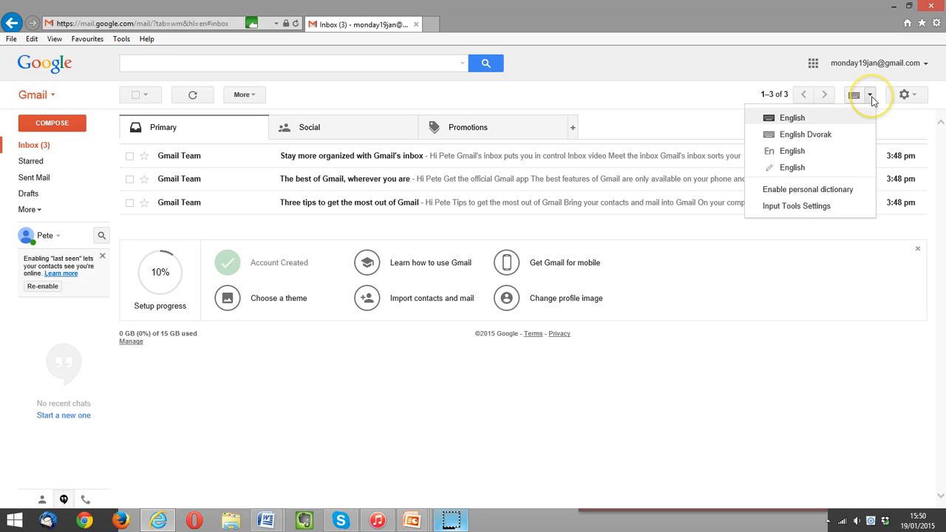
pyautogui.click(825, 120)
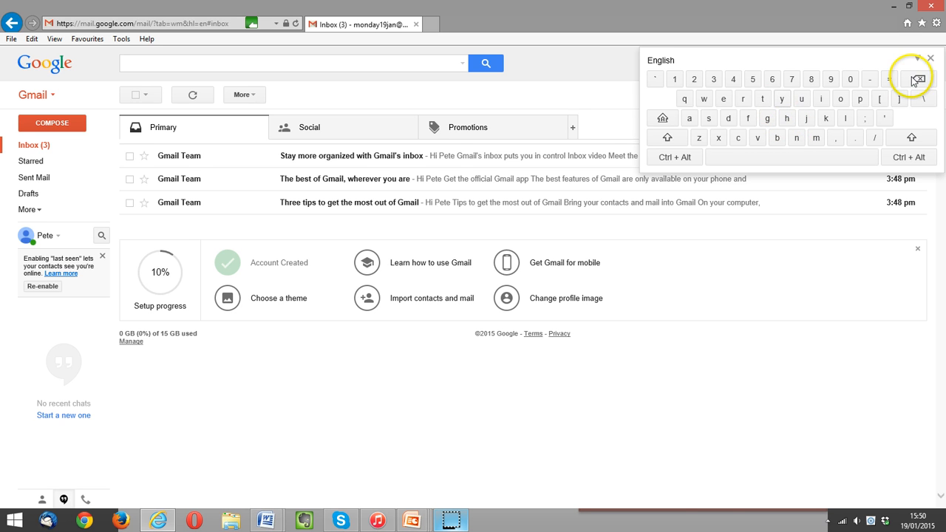
pyautogui.click(931, 59)
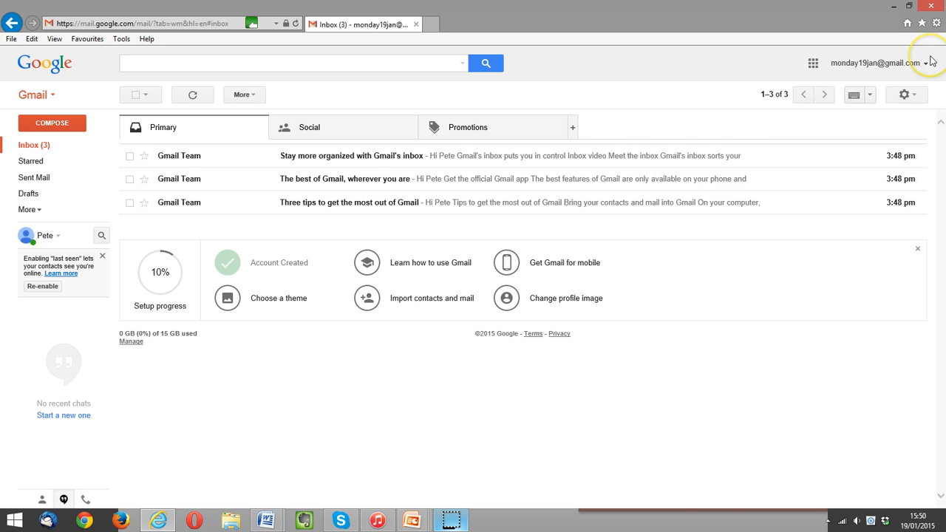
pyautogui.click(914, 96)
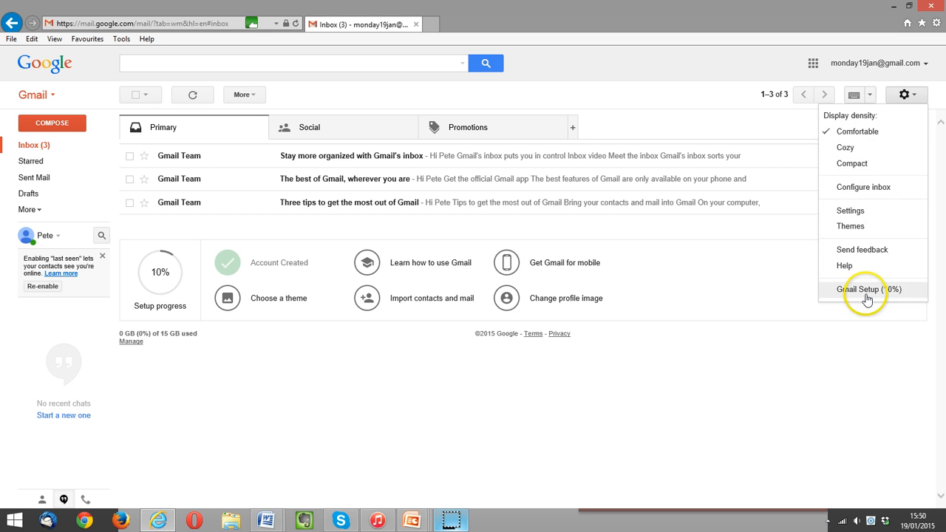
pyautogui.click(914, 96)
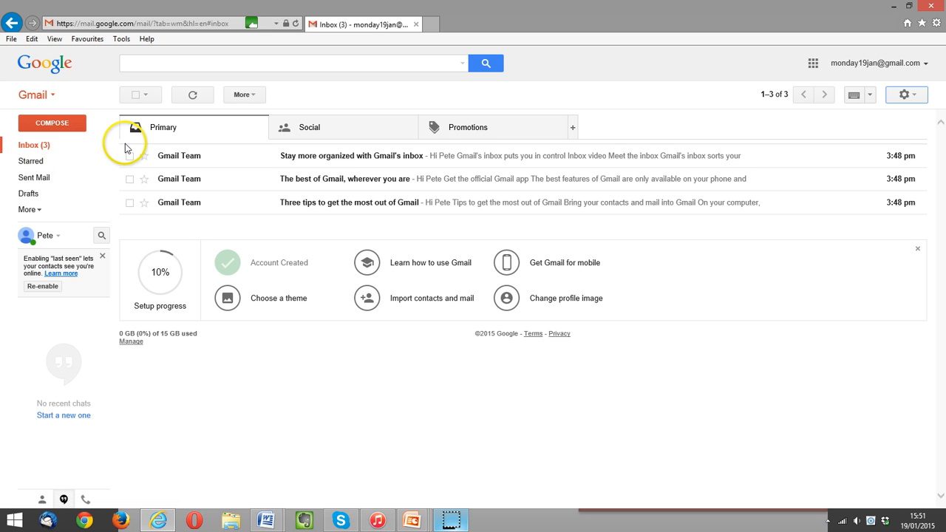
pyautogui.click(186, 158)
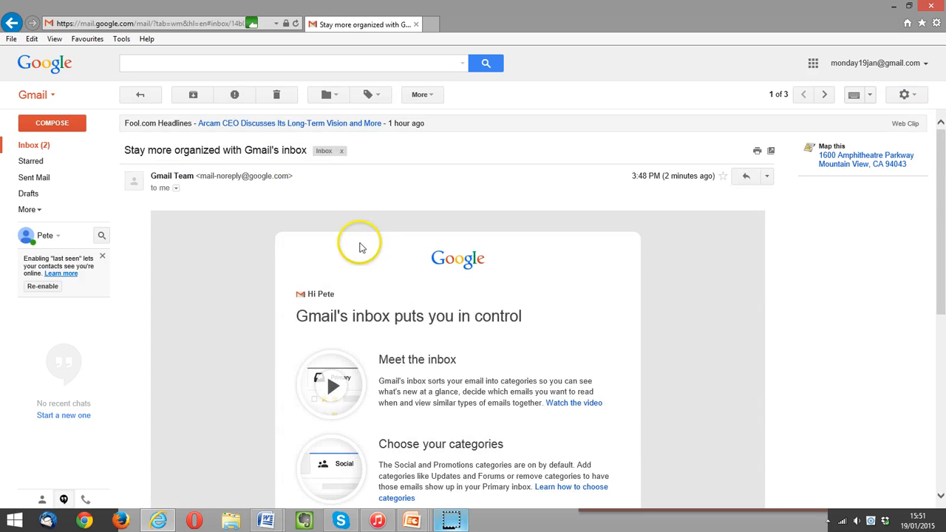
pyautogui.scroll(-5, 645, 282)
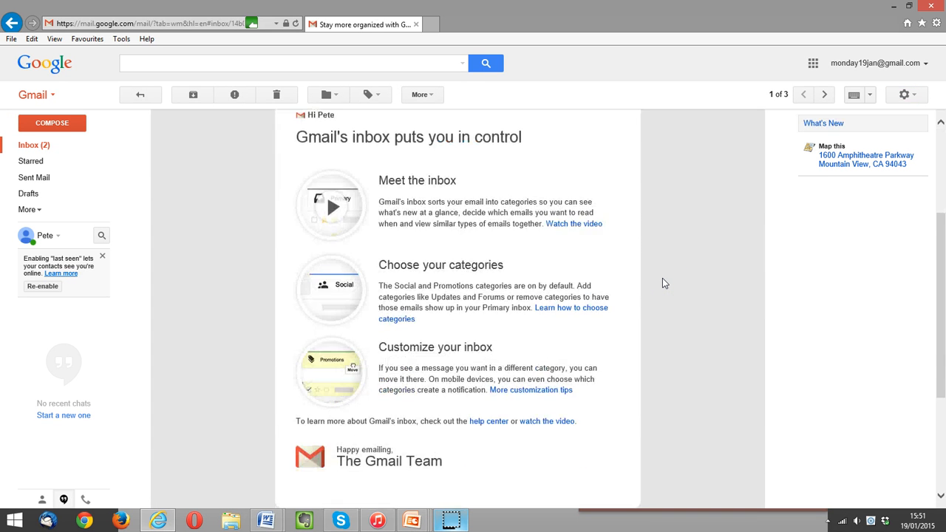
pyautogui.scroll(5, 663, 283)
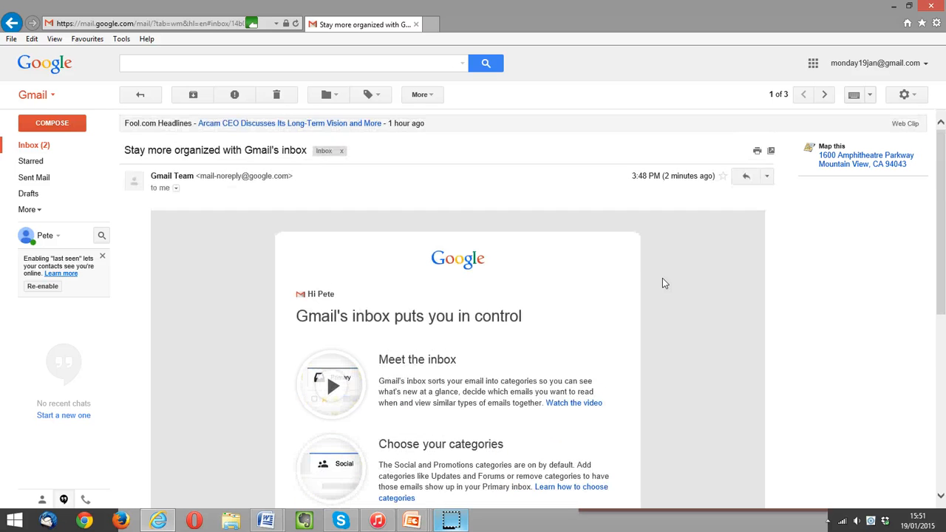
pyautogui.click(293, 232)
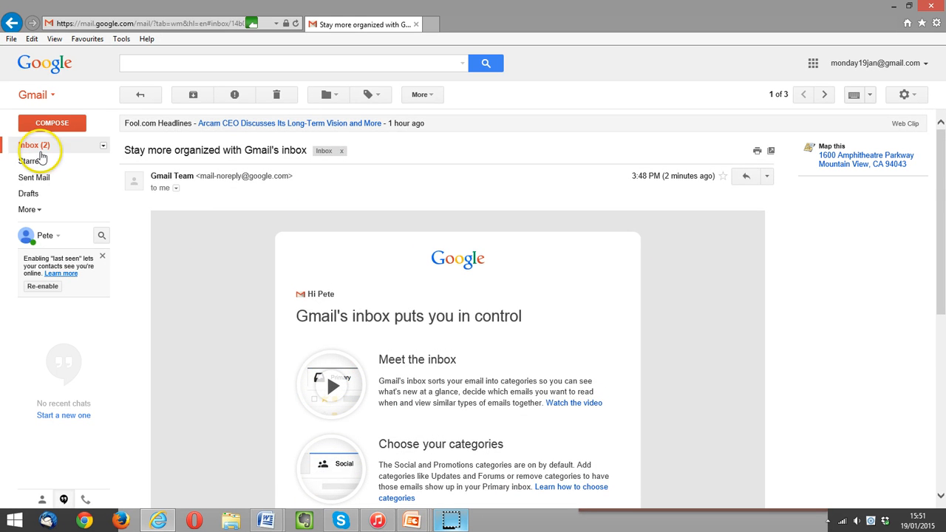
pyautogui.click(33, 151)
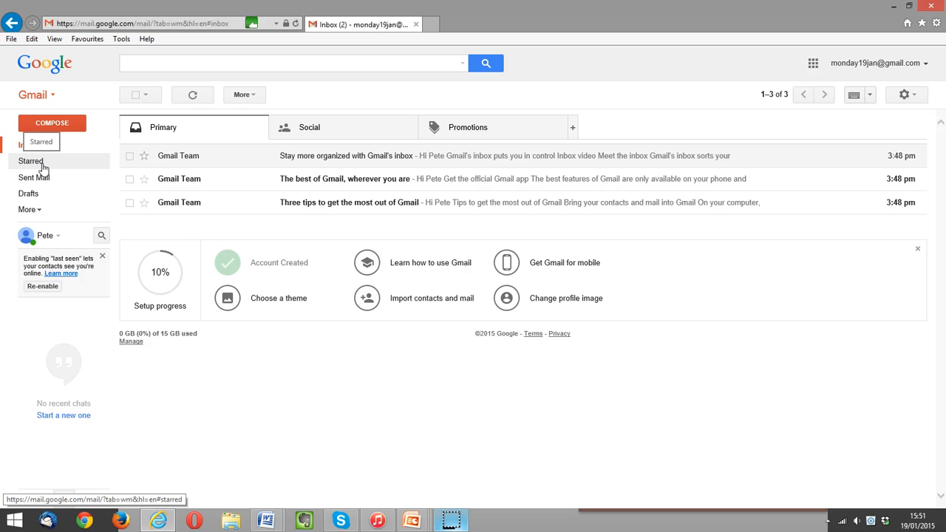
# Star 'The best of Gmail', view the Starred folder, then unstar it from the inbox.
pyautogui.click(144, 178)
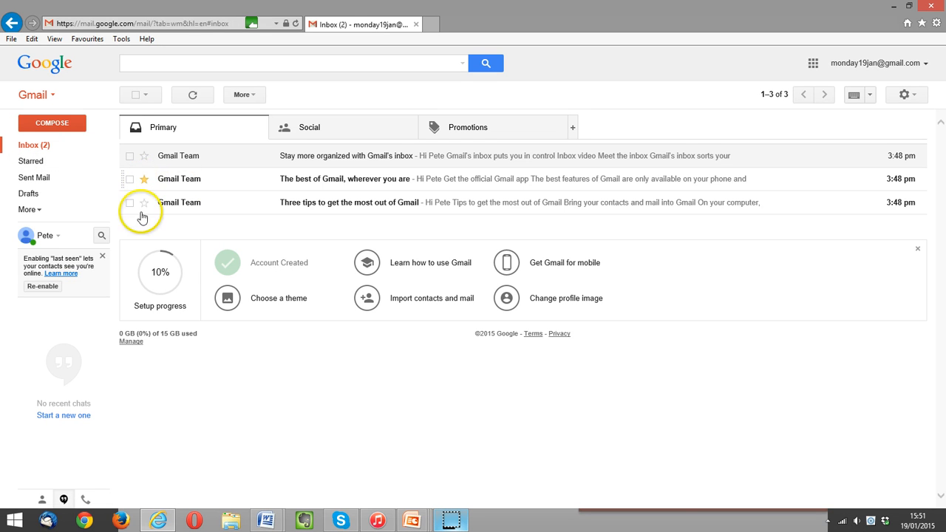
pyautogui.click(27, 161)
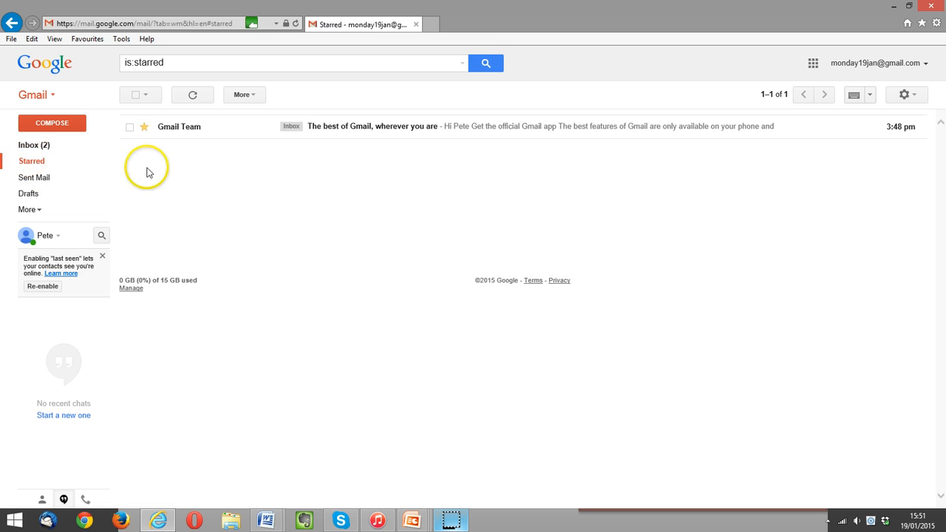
pyautogui.click(30, 145)
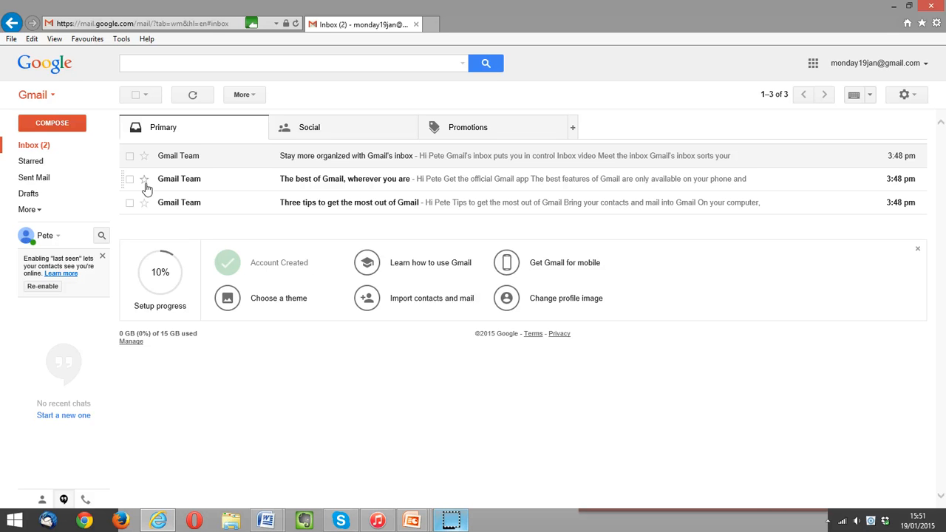
pyautogui.click(150, 187)
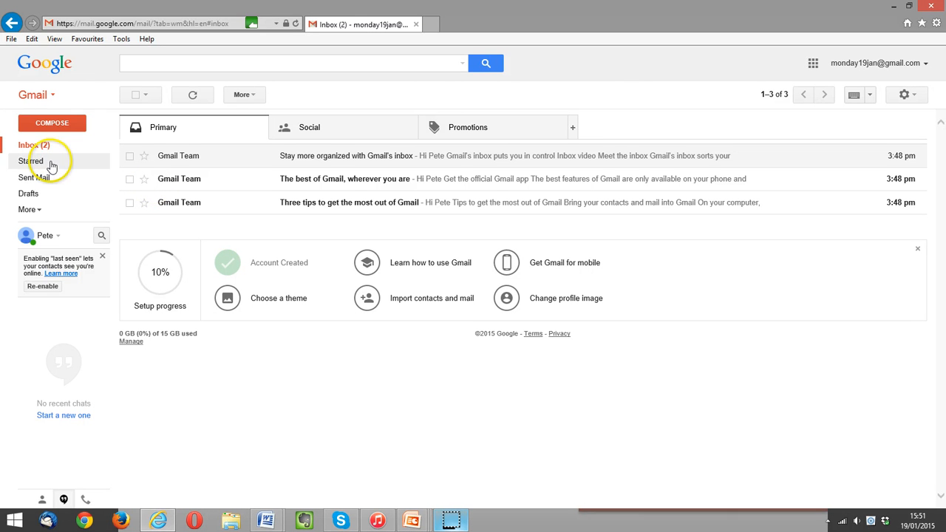
# Expand and collapse the More folders in the sidebar, then start a new message.
pyautogui.click(33, 211)
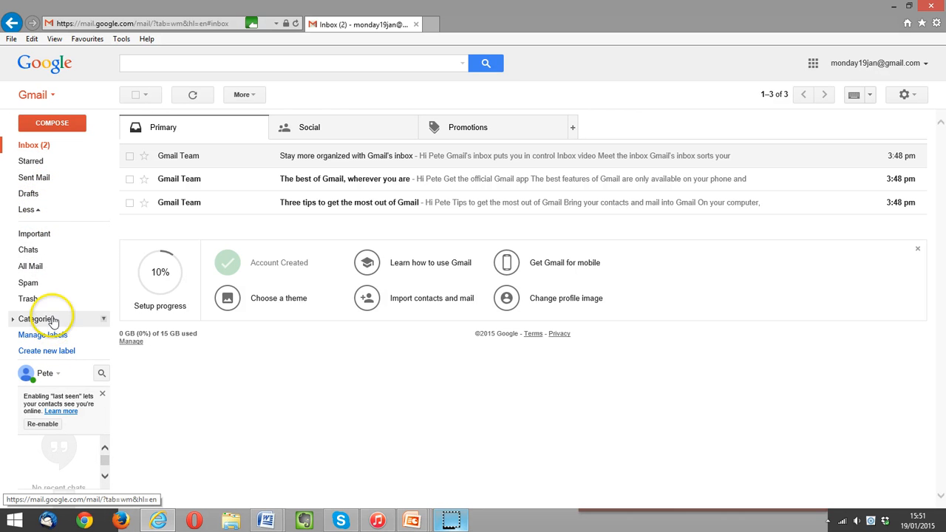
pyautogui.click(34, 211)
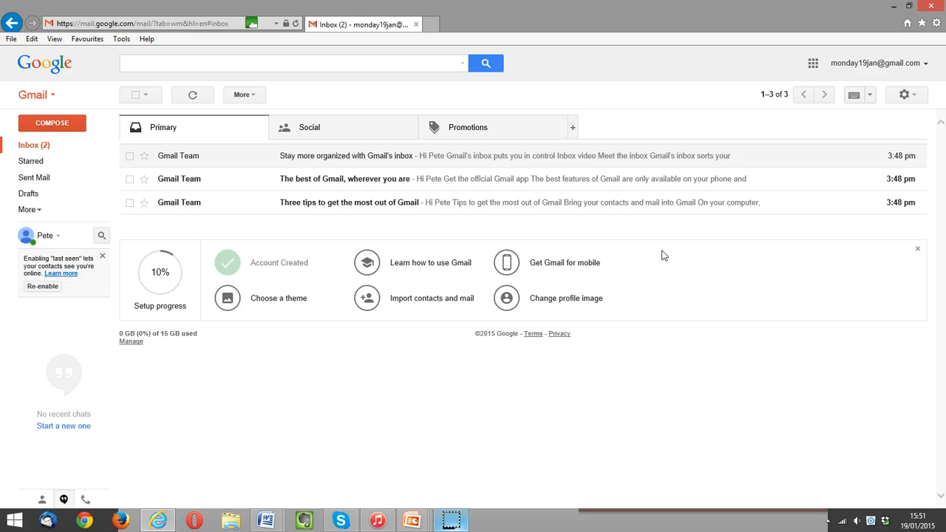
pyautogui.click(85, 130)
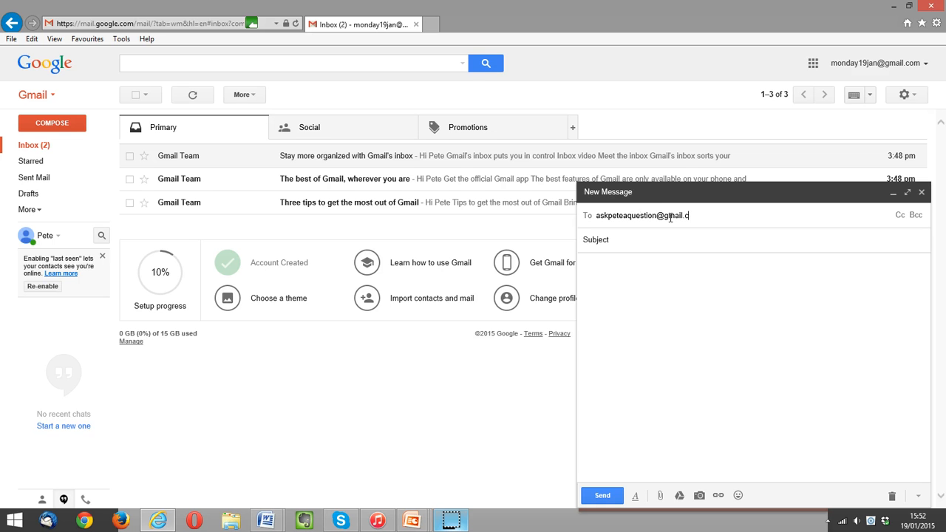
# Enter the recipient and subject 'a test message', correcting the misspelt 'messge' to 'message'.
pyautogui.click(668, 245)
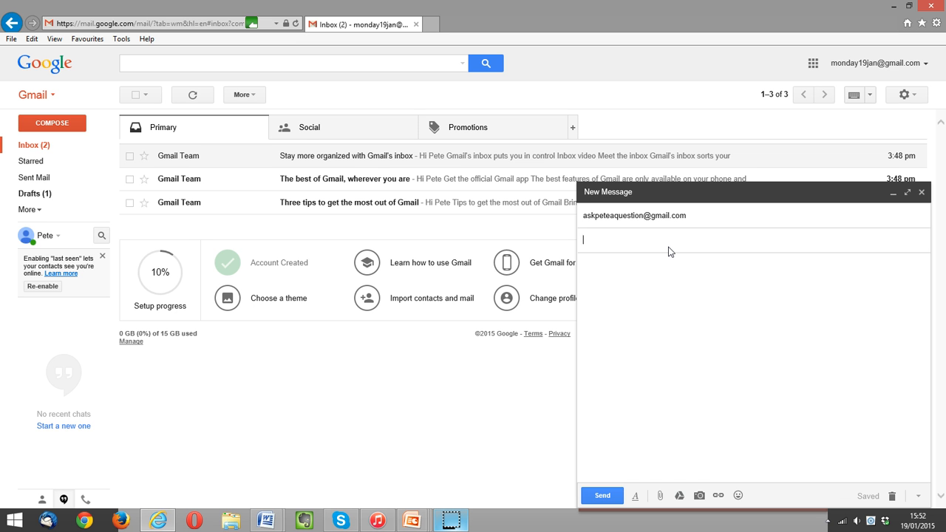
pyautogui.click(639, 244)
pyautogui.click(638, 271)
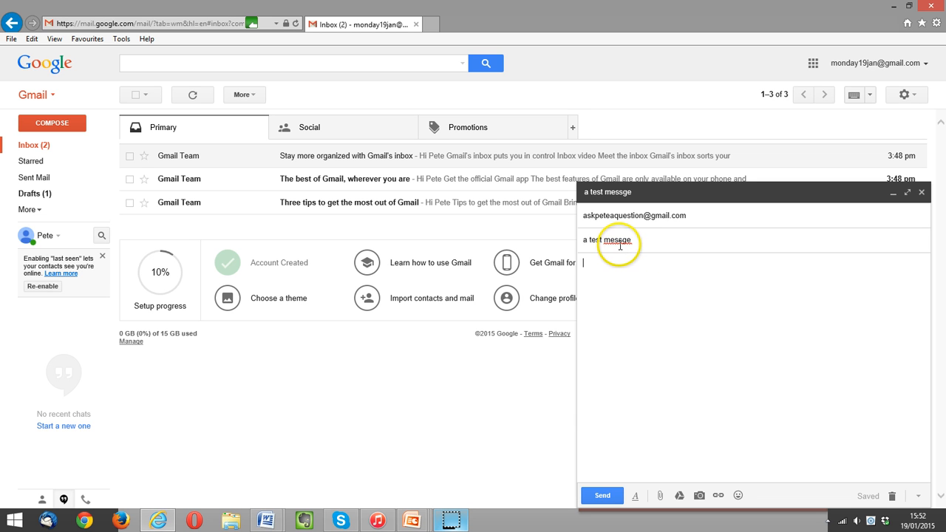
pyautogui.rightClick(621, 244)
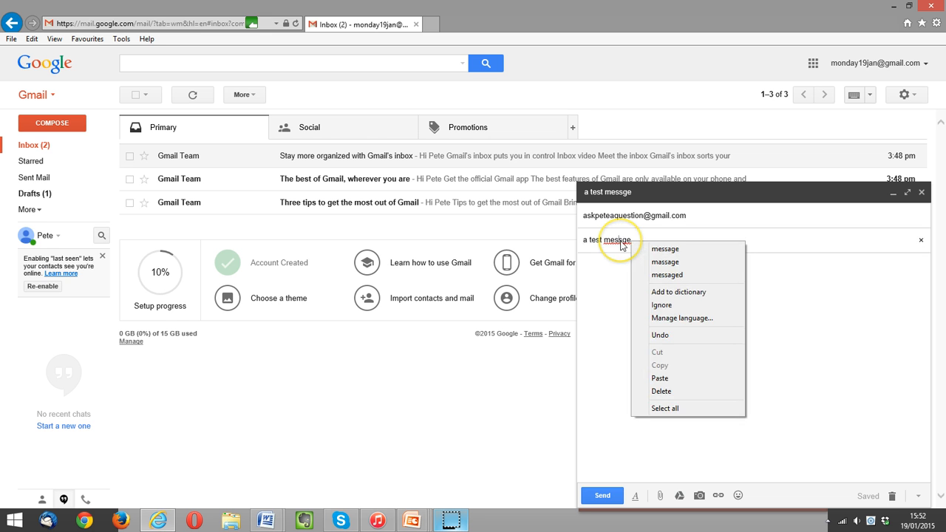
pyautogui.click(663, 249)
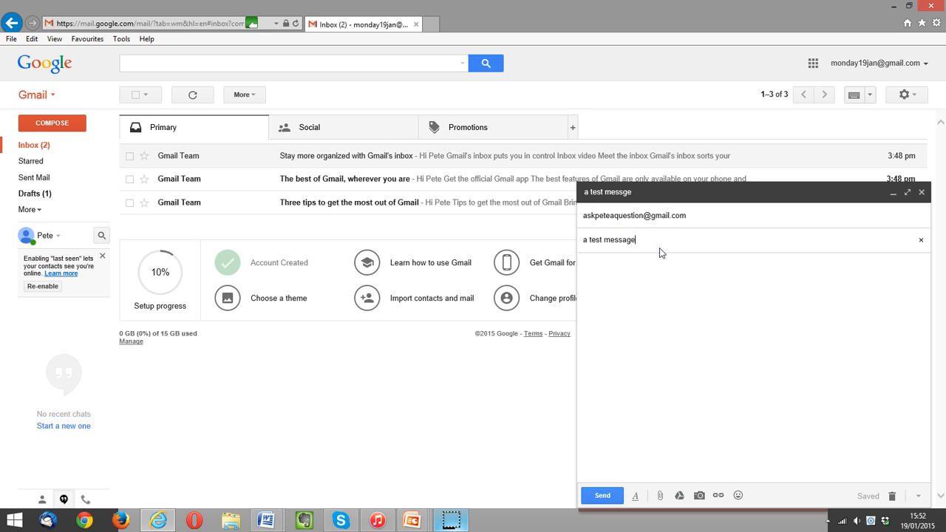
# Write the body: a greeting to the recipient and the line 'I have a question'.
pyautogui.click(640, 258)
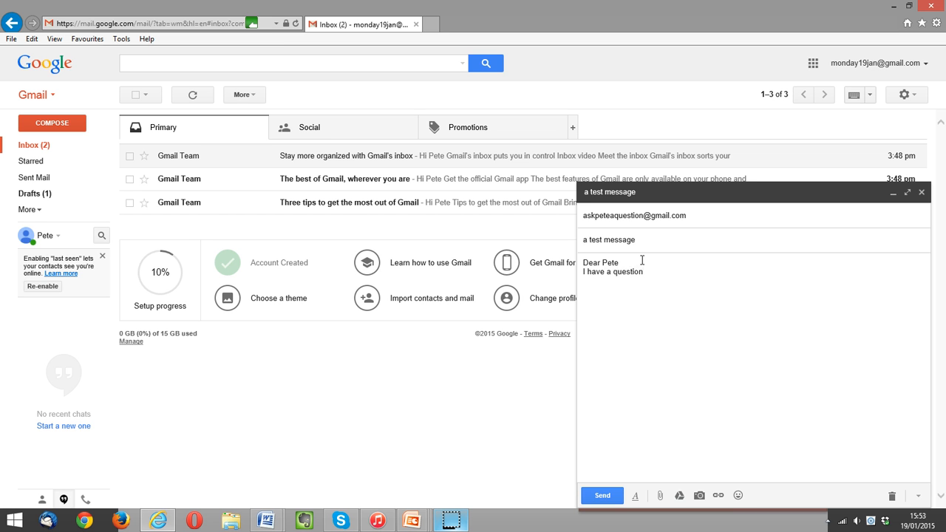
pyautogui.click(686, 269)
pyautogui.click(657, 288)
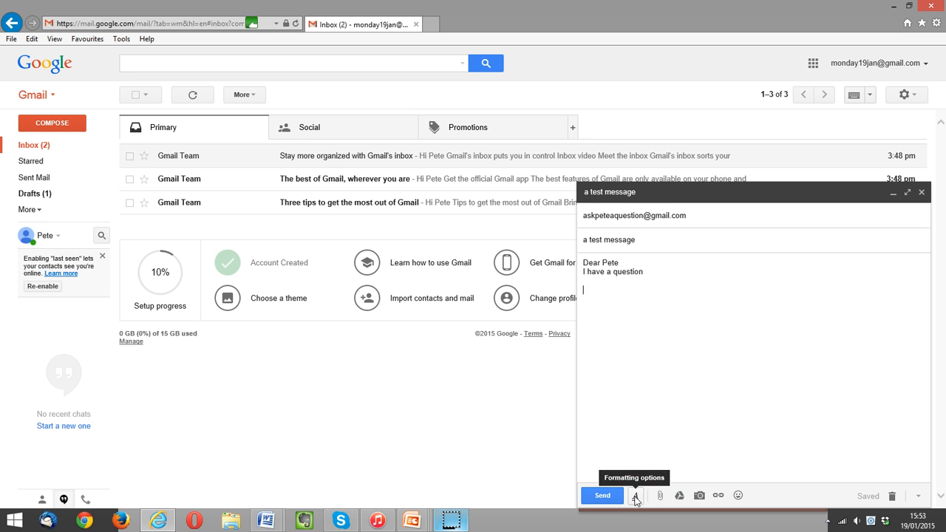
# Select the word 'question' and set its font size to Huge.
pyautogui.click(636, 497)
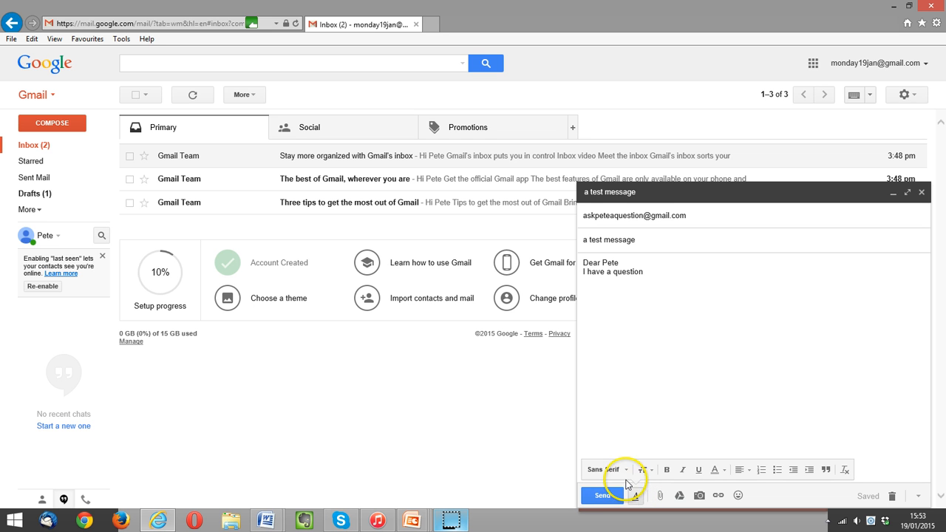
pyautogui.click(641, 470)
pyautogui.click(655, 271)
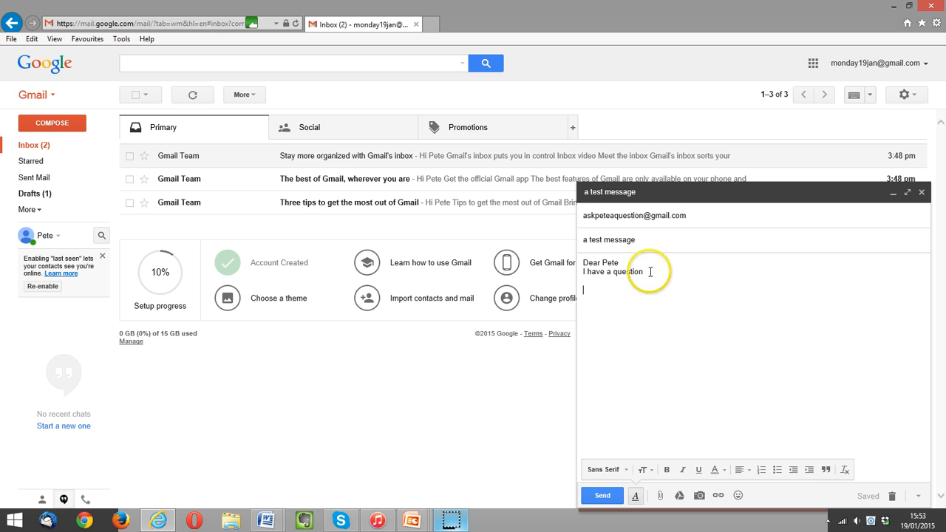
pyautogui.doubleClick(620, 273)
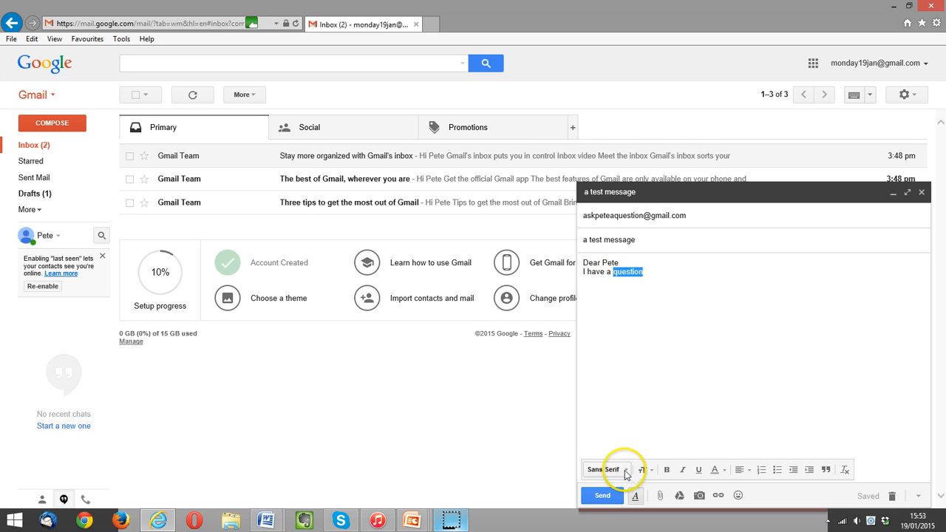
pyautogui.click(643, 471)
pyautogui.click(660, 443)
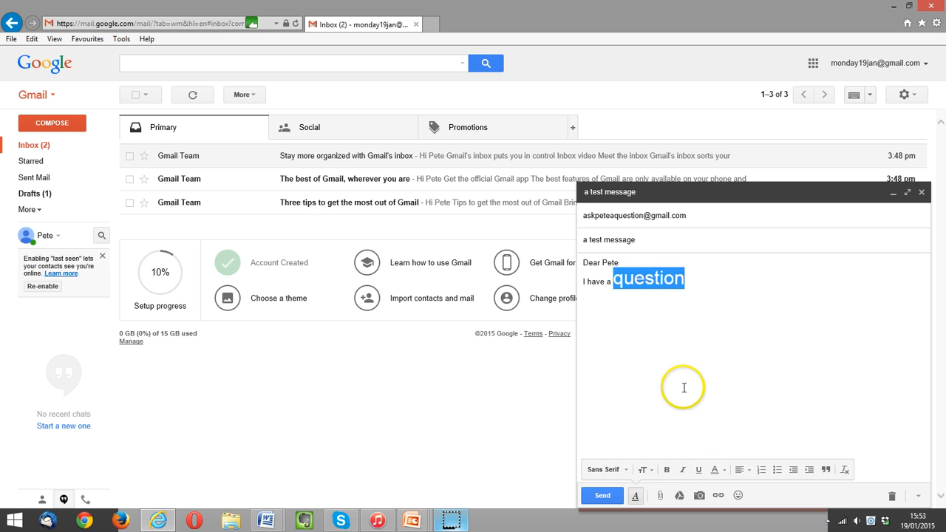
pyautogui.click(687, 373)
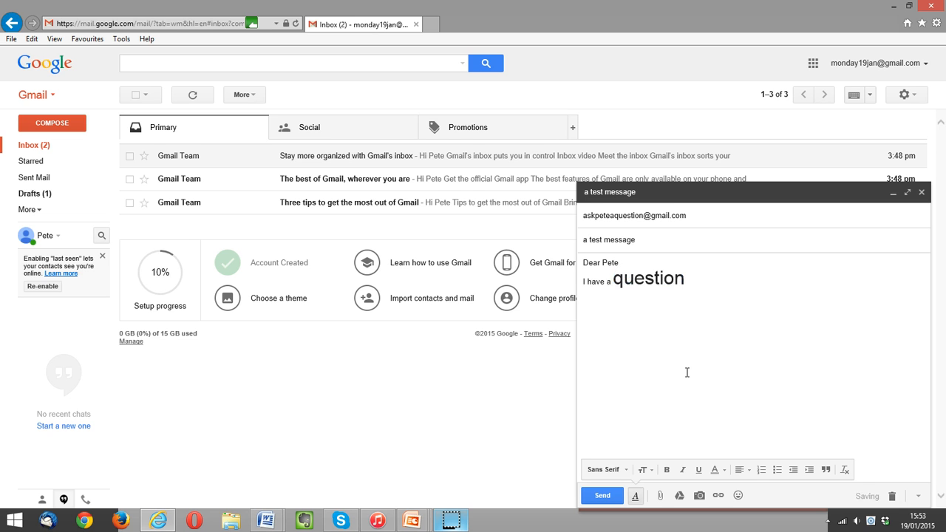
# Try 'question' at Large, Normal and Small sizes, then return it to Huge.
pyautogui.click(644, 470)
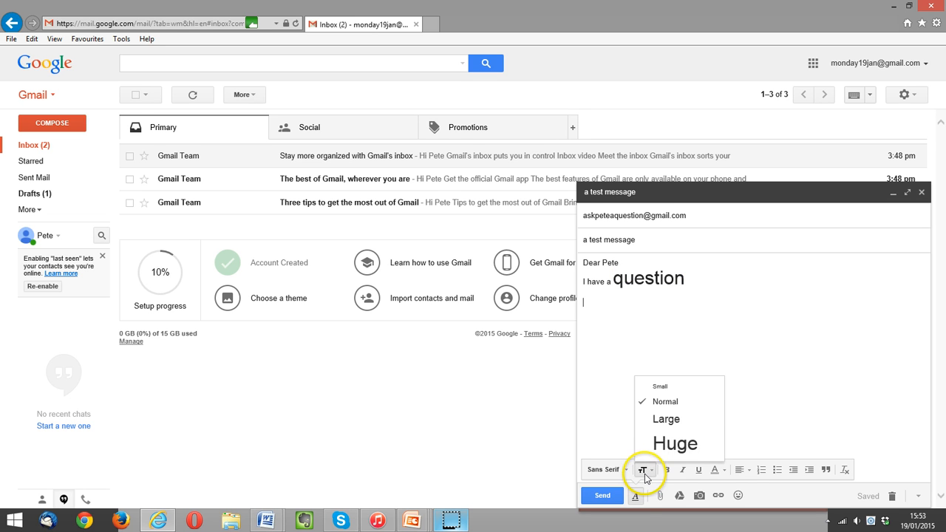
pyautogui.click(663, 420)
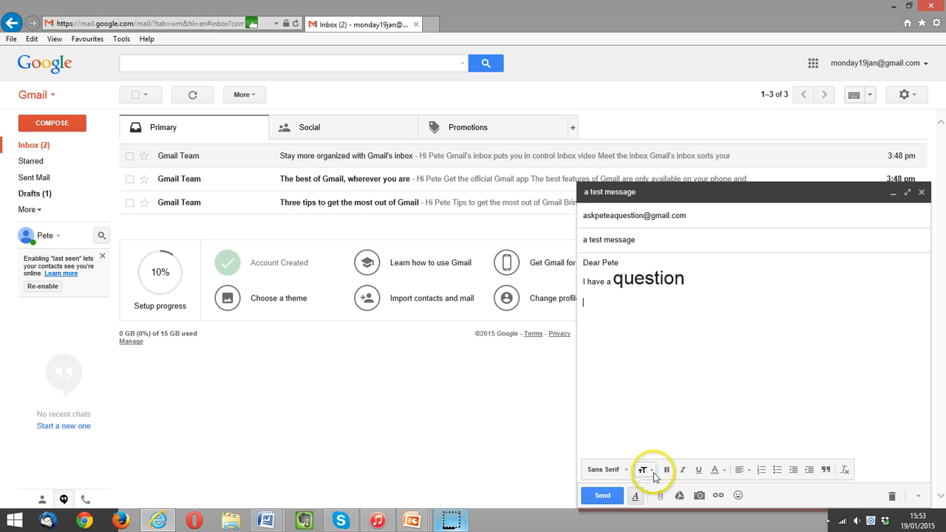
pyautogui.moveTo(610, 281); pyautogui.dragTo(676, 286)
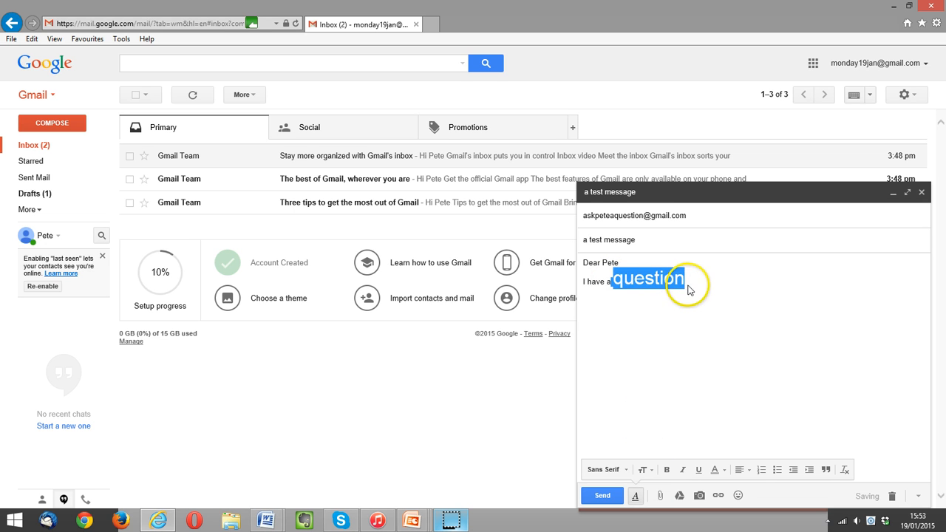
pyautogui.click(644, 470)
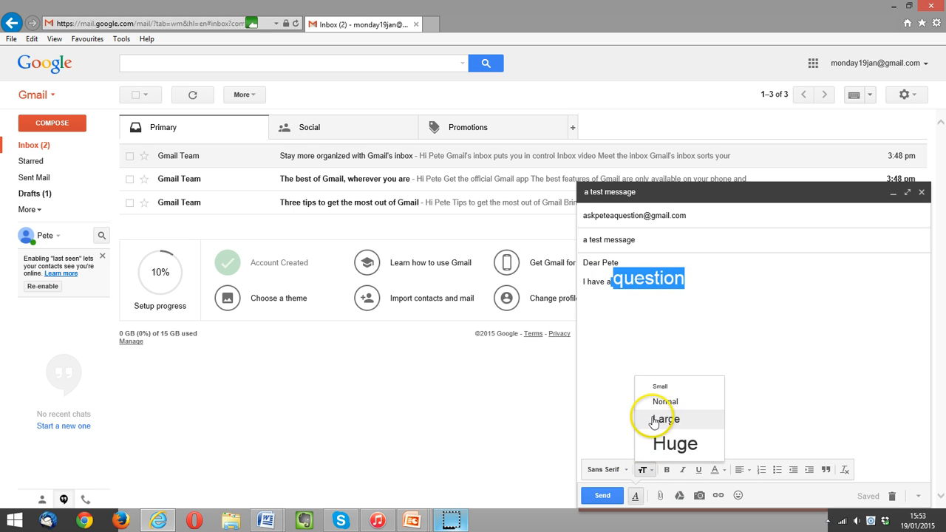
pyautogui.click(655, 417)
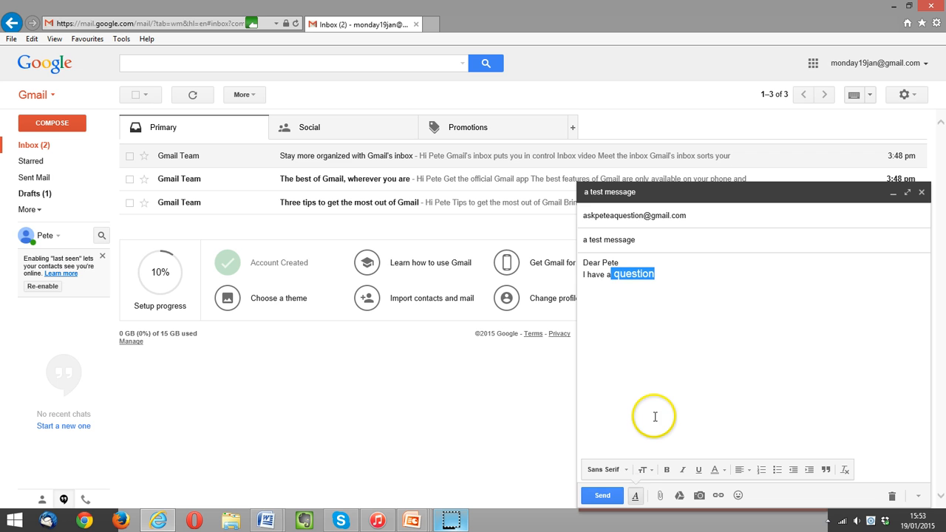
pyautogui.click(642, 471)
pyautogui.click(662, 401)
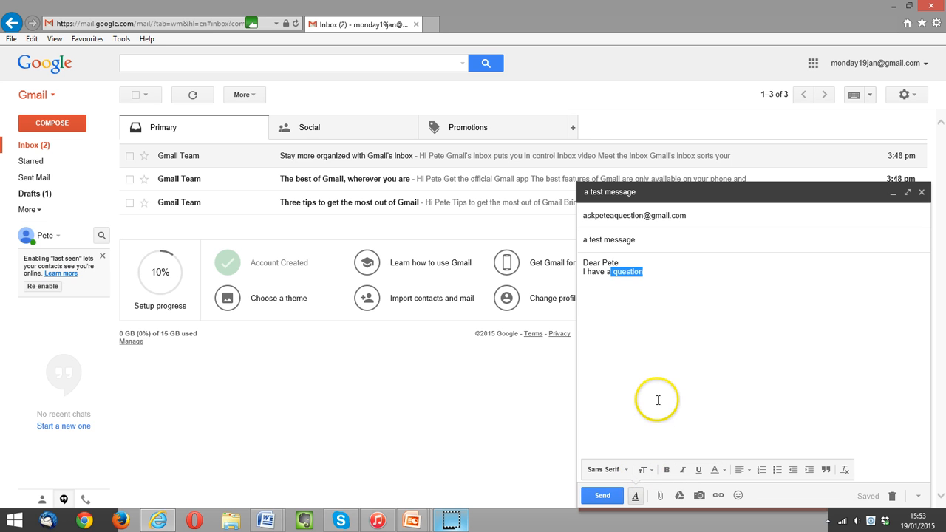
pyautogui.click(642, 470)
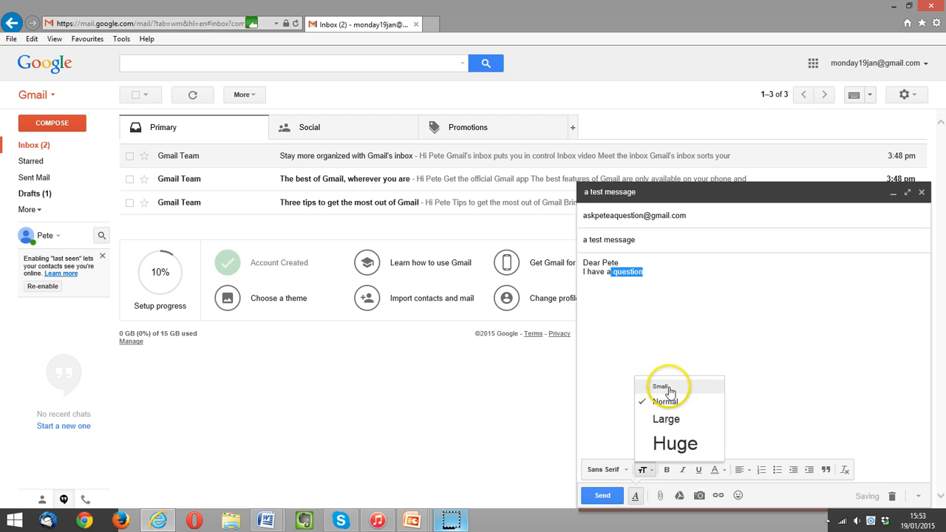
pyautogui.click(670, 386)
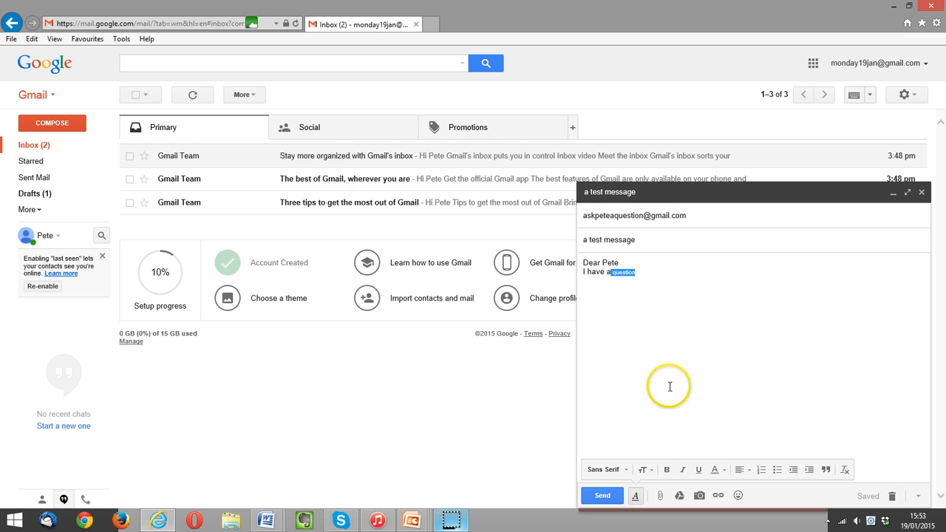
pyautogui.click(643, 470)
pyautogui.click(663, 448)
pyautogui.click(691, 353)
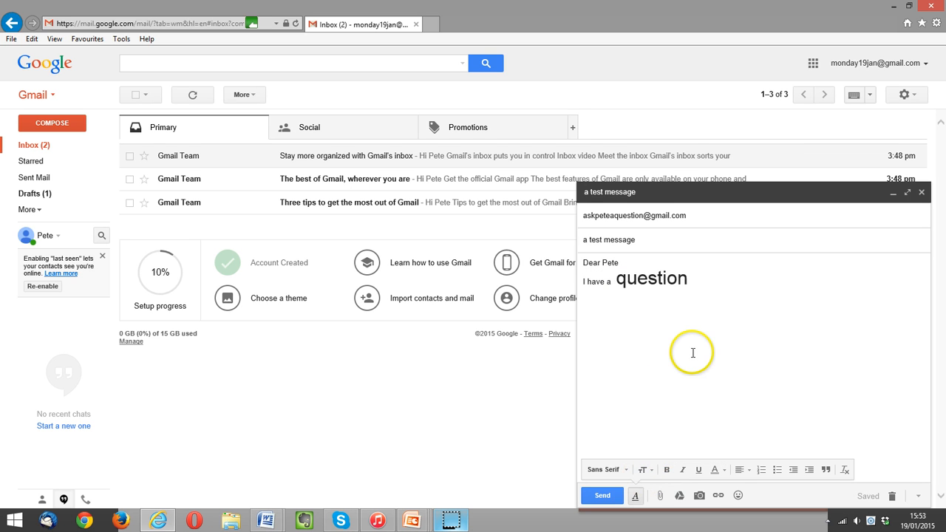
# Make the first letter 'q' of 'question' bold.
pyautogui.click(618, 282)
pyautogui.hotkey('shift', 'Right')
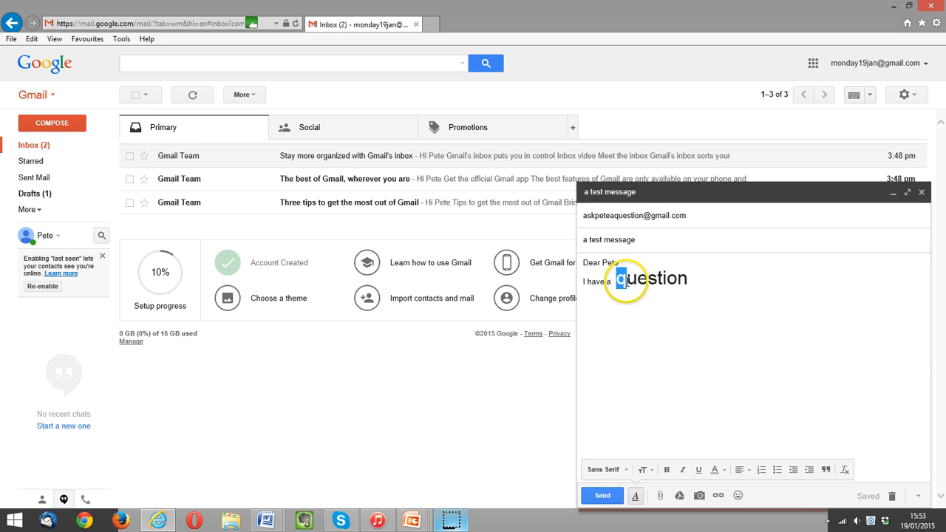
pyautogui.click(667, 469)
pyautogui.click(671, 391)
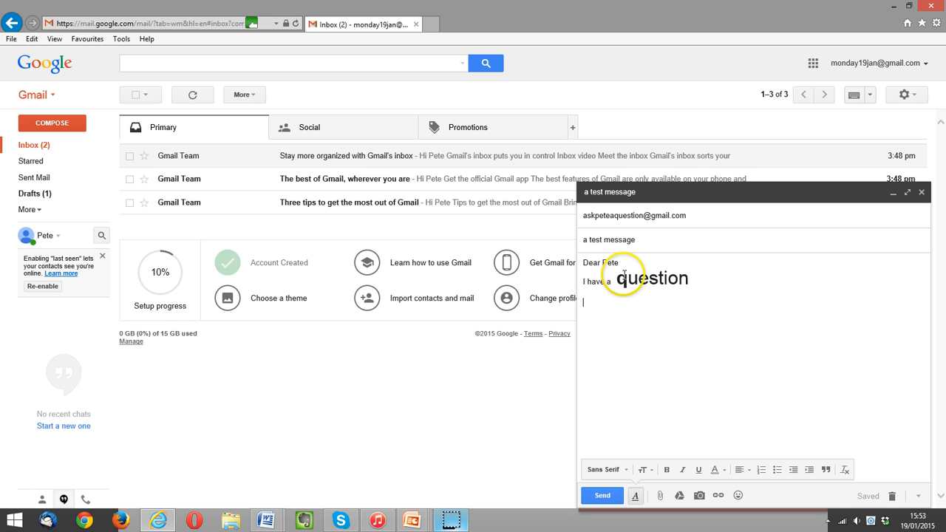
# Make the whole word 'question' italic and underlined.
pyautogui.moveTo(617, 281); pyautogui.dragTo(668, 381)
pyautogui.click(683, 470)
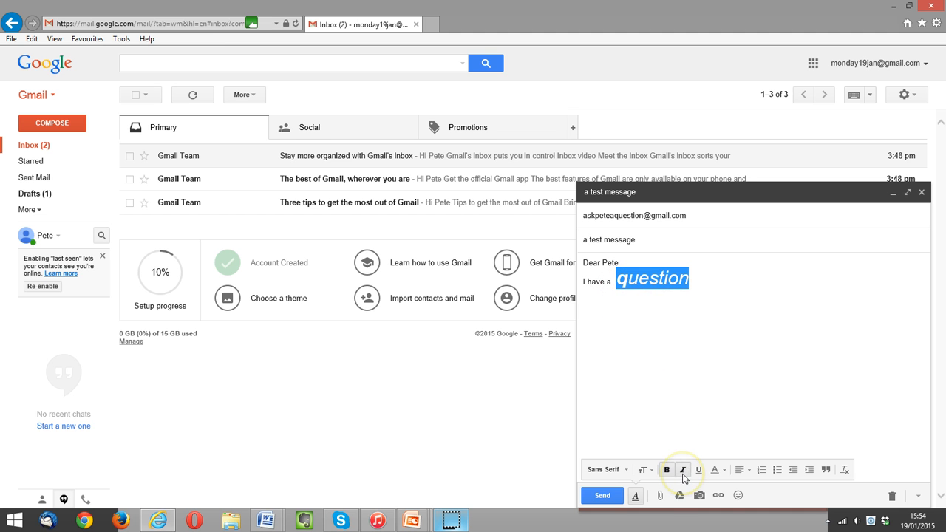
pyautogui.click(697, 473)
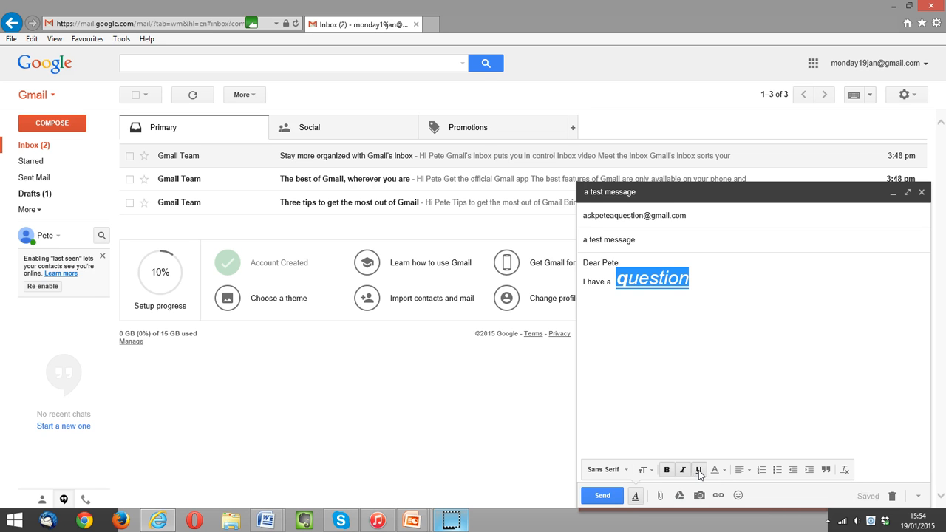
pyautogui.click(699, 327)
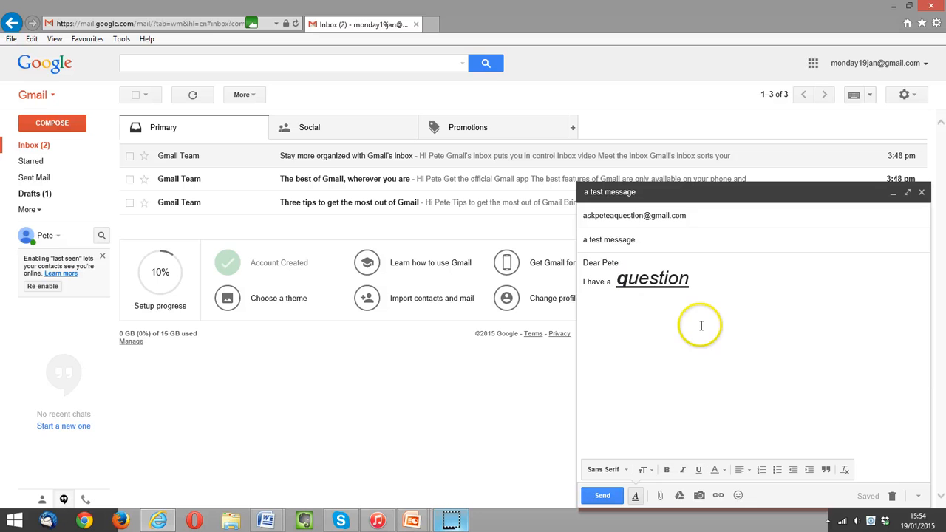
# Give the recipient's name after 'Dear' a magenta background and a new text colour.
pyautogui.moveTo(600, 263); pyautogui.dragTo(621, 268)
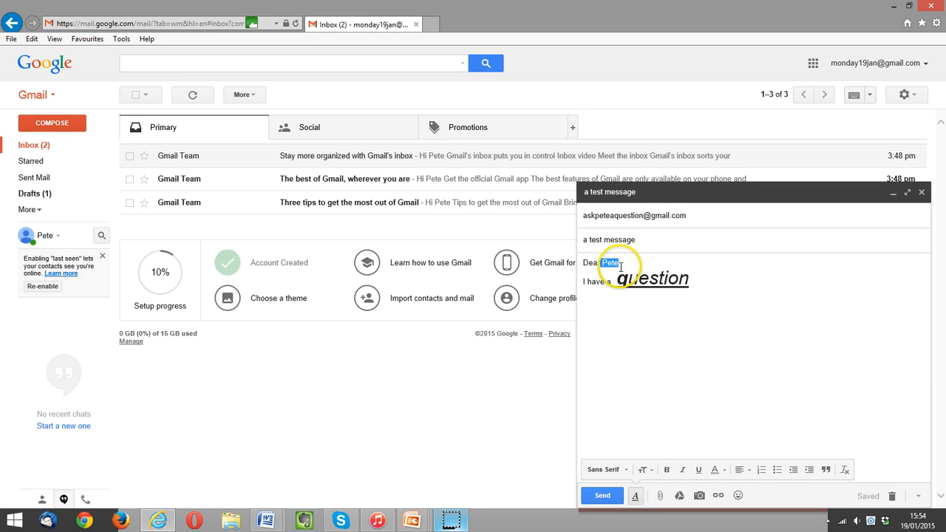
pyautogui.click(716, 471)
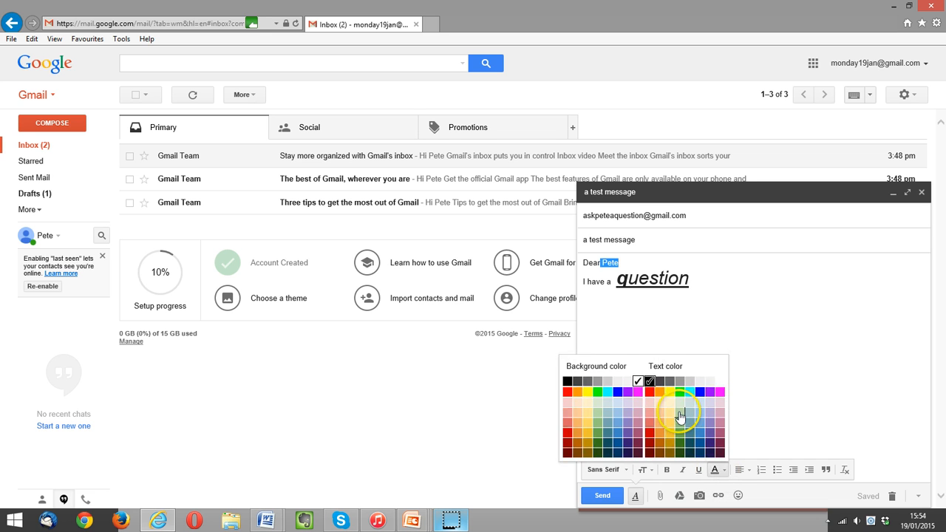
pyautogui.click(639, 391)
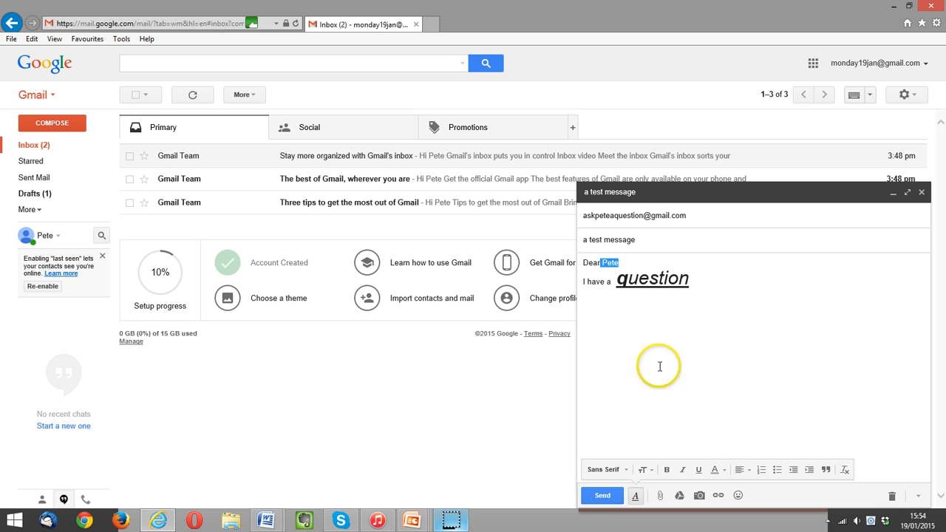
pyautogui.click(692, 397)
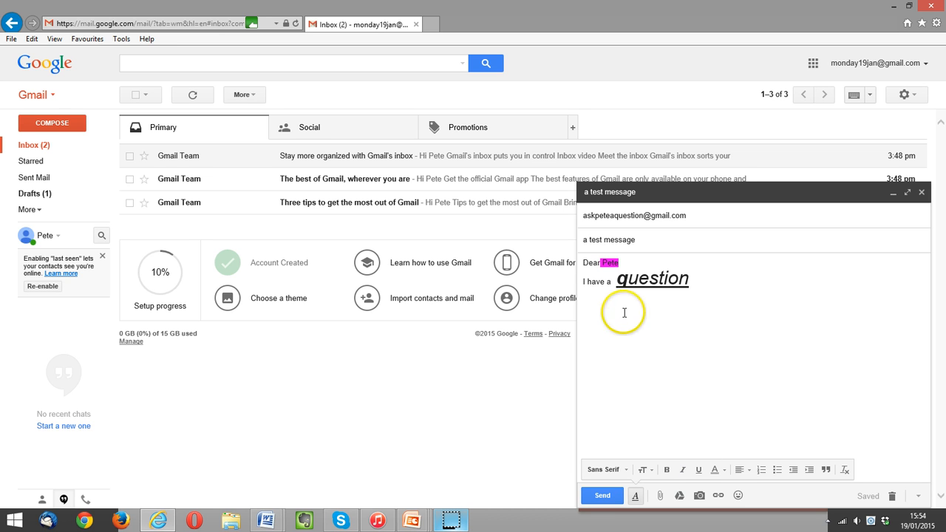
pyautogui.moveTo(601, 263); pyautogui.dragTo(620, 263)
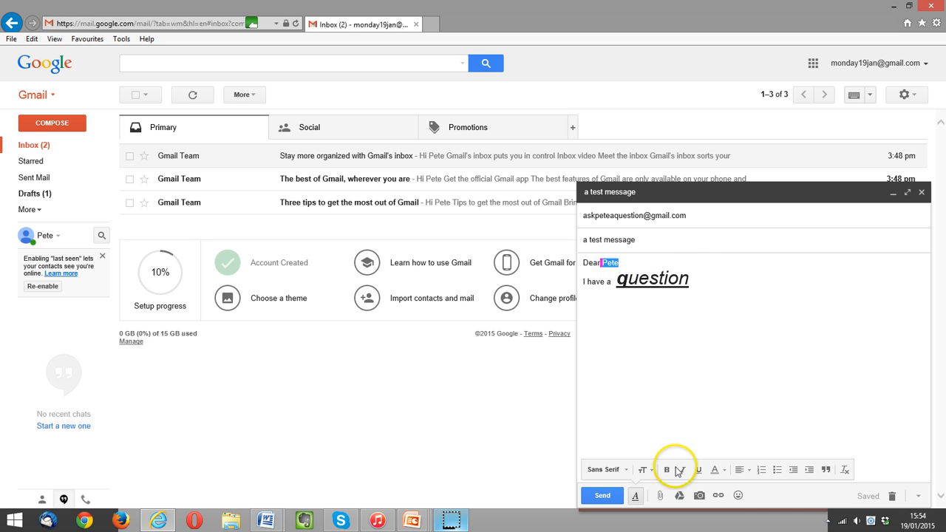
pyautogui.click(717, 470)
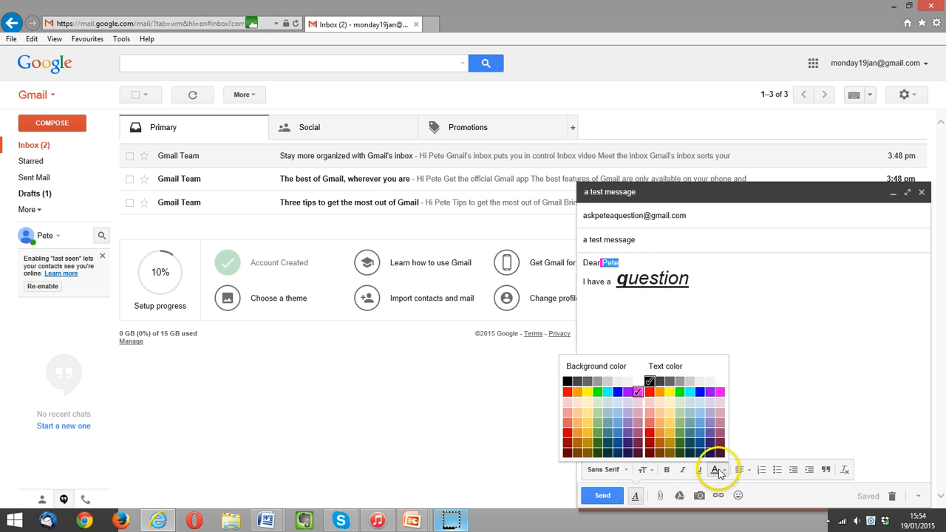
pyautogui.click(680, 391)
pyautogui.click(695, 316)
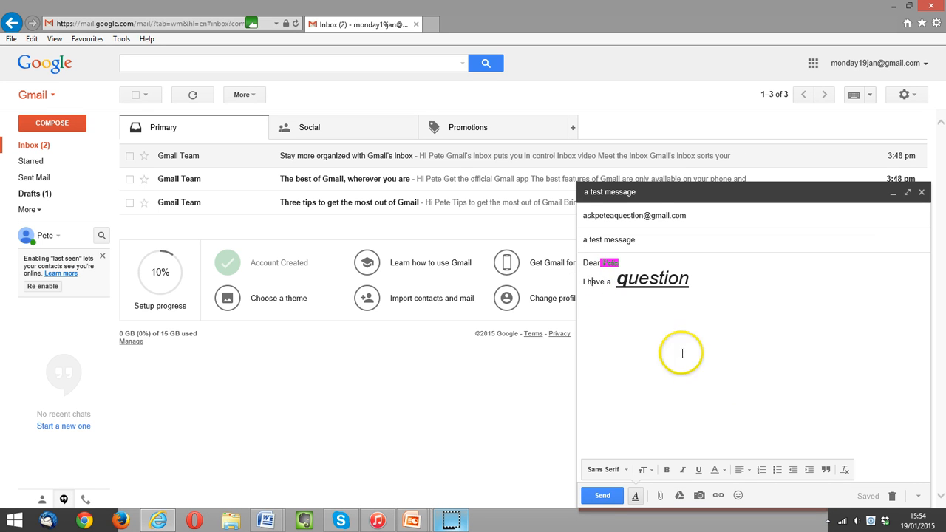
pyautogui.click(751, 471)
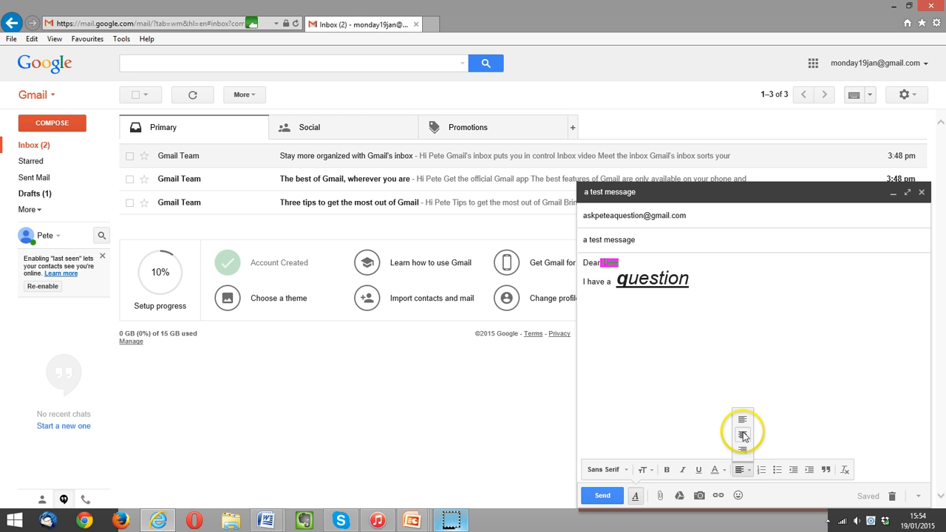
pyautogui.click(741, 434)
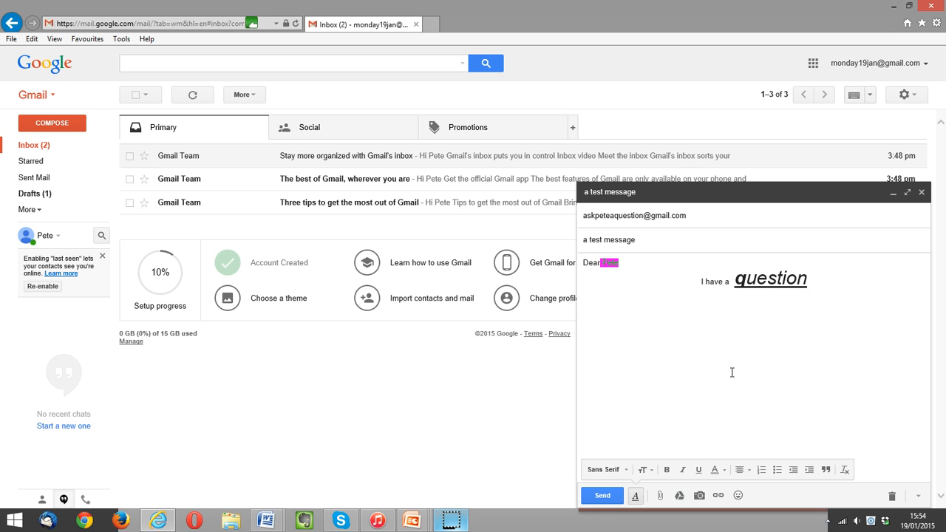
pyautogui.click(739, 469)
pyautogui.click(743, 419)
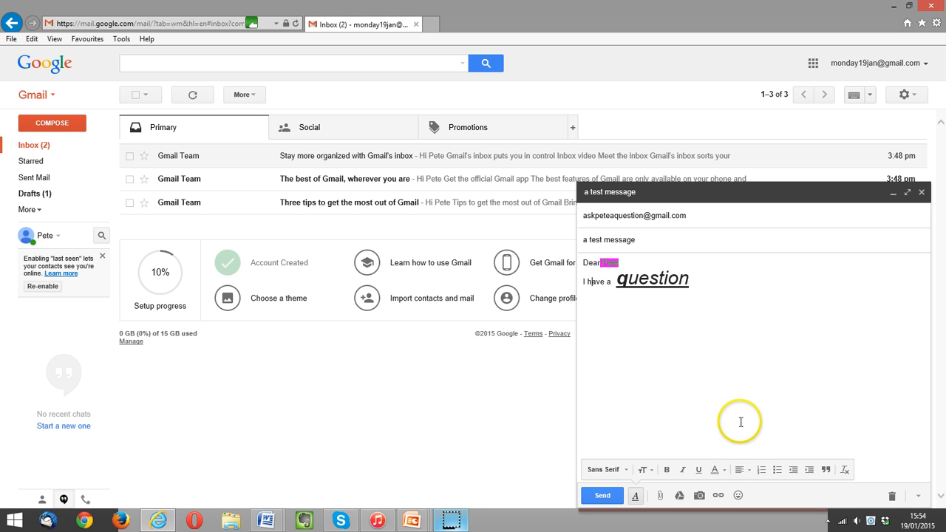
pyautogui.click(740, 475)
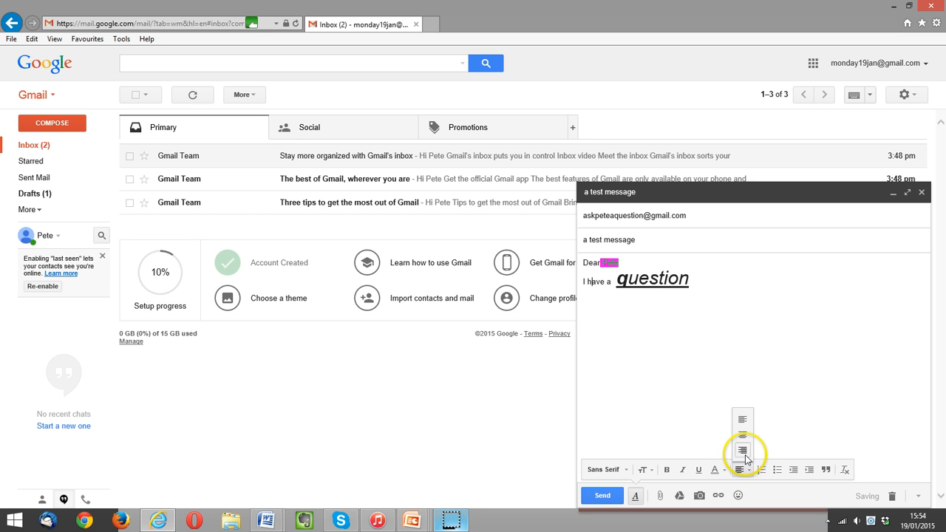
pyautogui.click(743, 451)
pyautogui.click(742, 470)
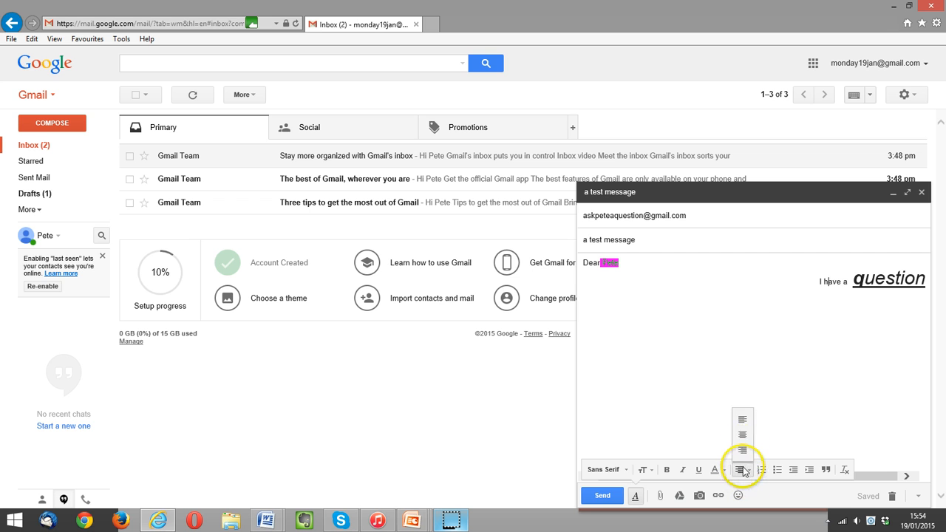
pyautogui.click(743, 420)
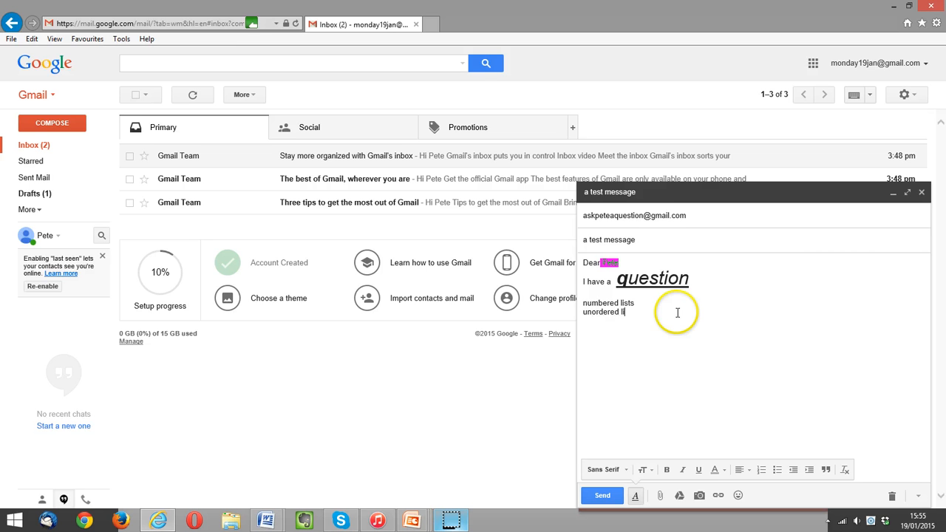
# Turn the four lines, numbered lists through indent, into a numbered list.
pyautogui.write('sts')
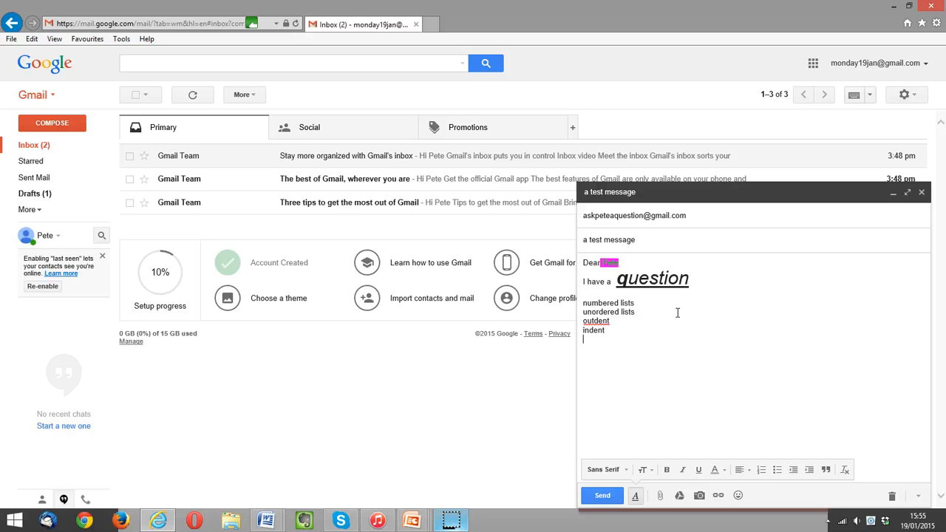
pyautogui.moveTo(583, 301); pyautogui.dragTo(609, 336)
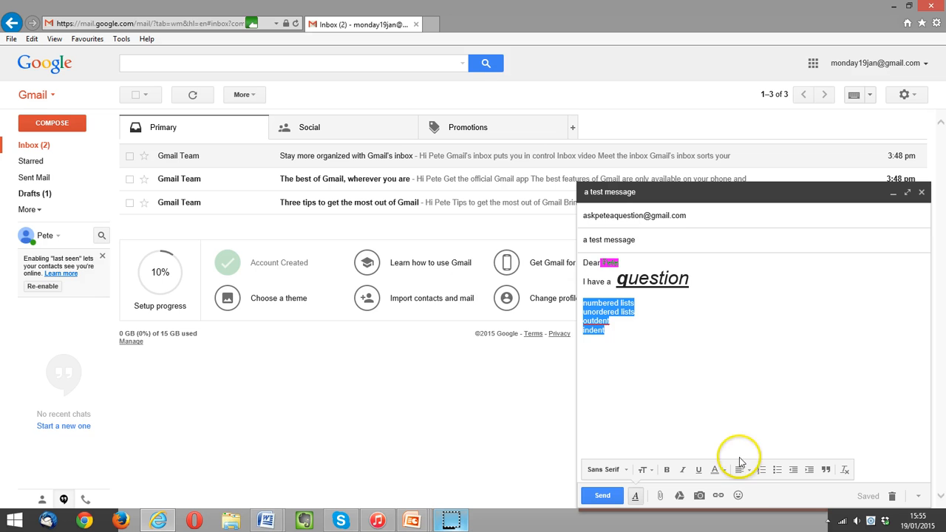
pyautogui.click(761, 473)
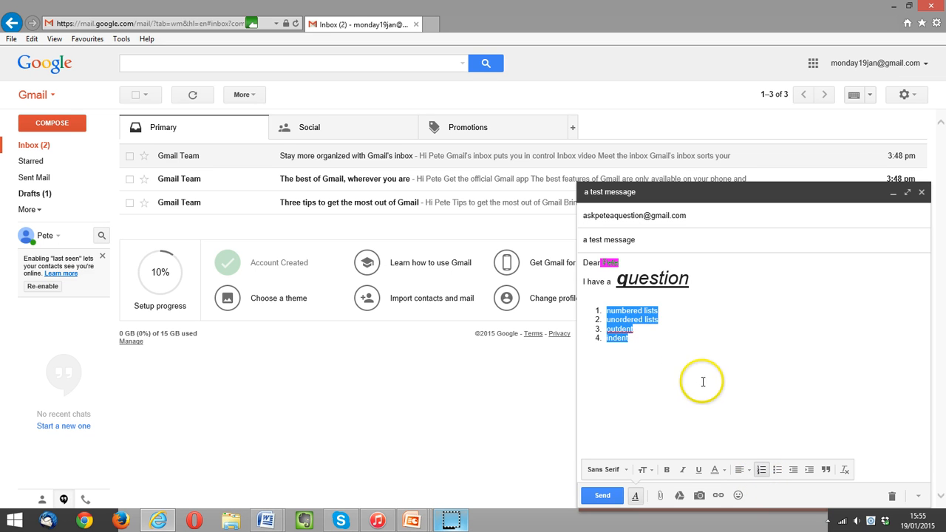
pyautogui.click(676, 359)
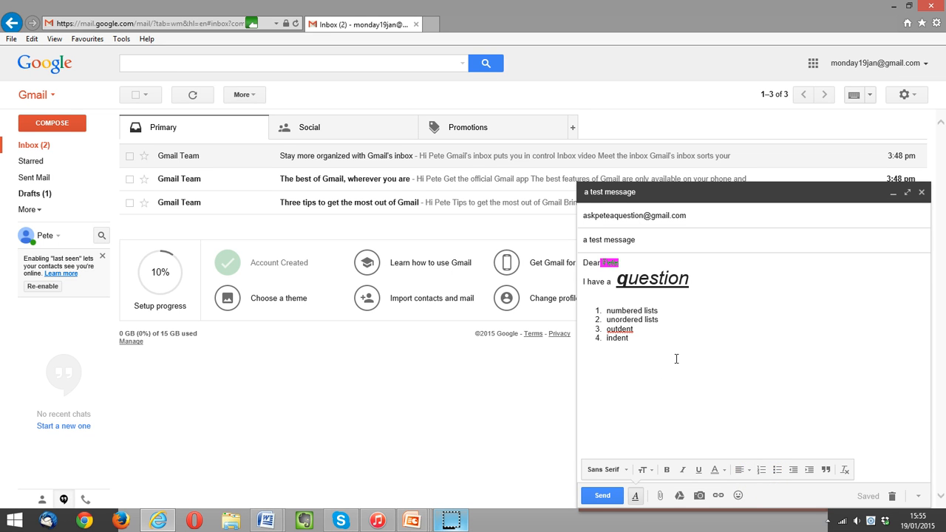
pyautogui.click(660, 372)
pyautogui.click(655, 367)
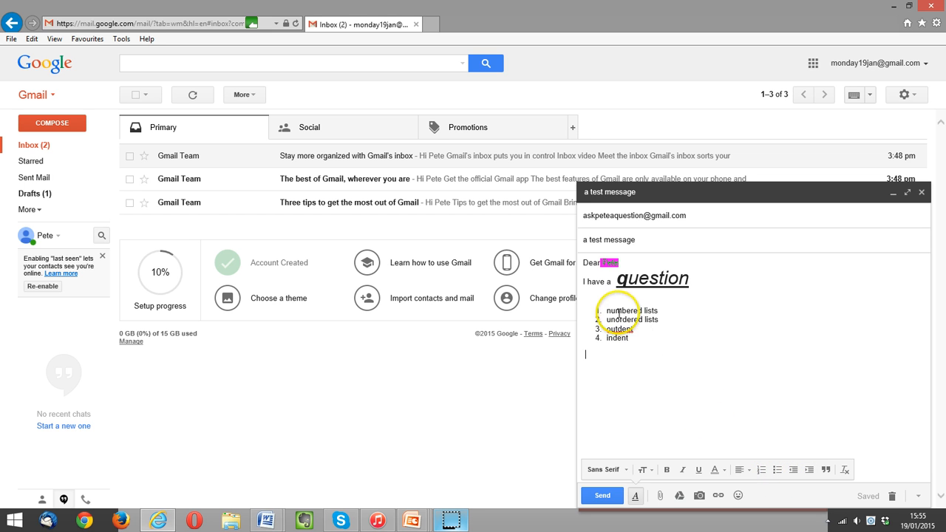
# Switch the numbered list to bullets, then remove the bullets to leave plain lines.
pyautogui.moveTo(605, 309); pyautogui.dragTo(630, 339)
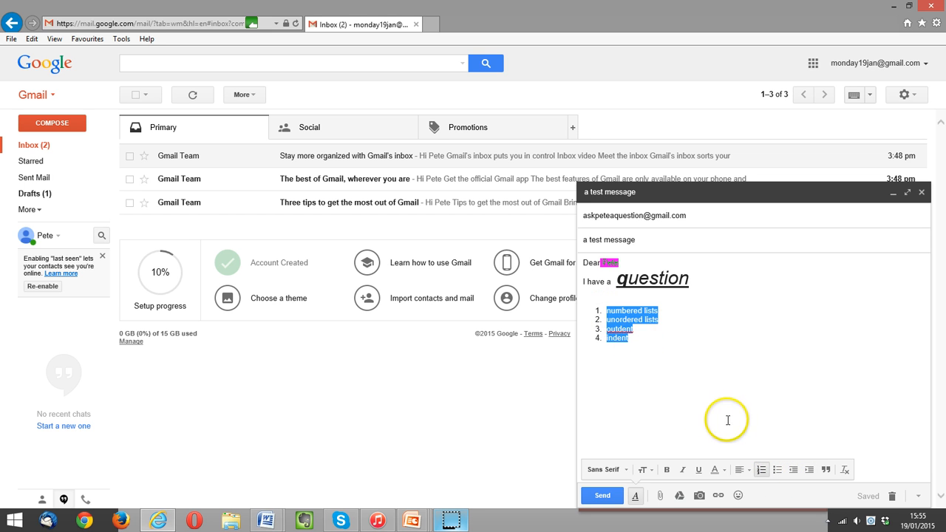
pyautogui.click(778, 471)
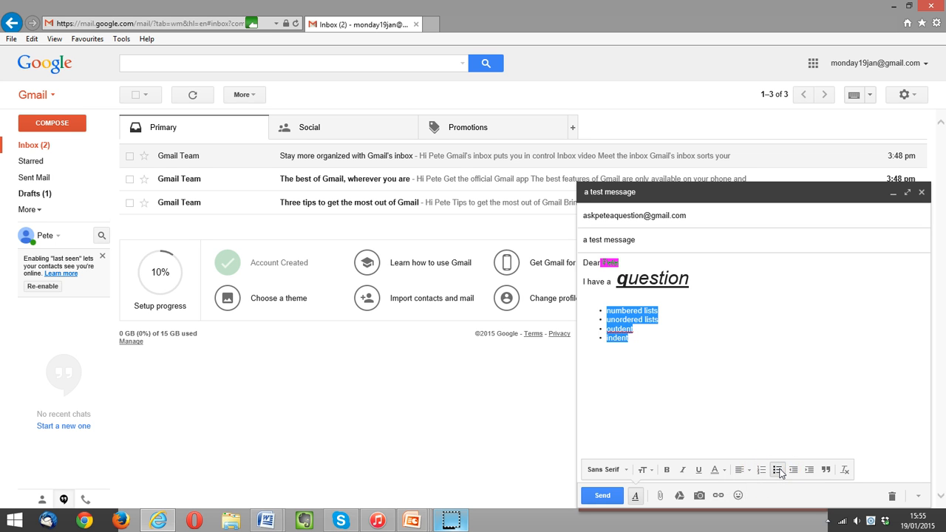
pyautogui.click(735, 374)
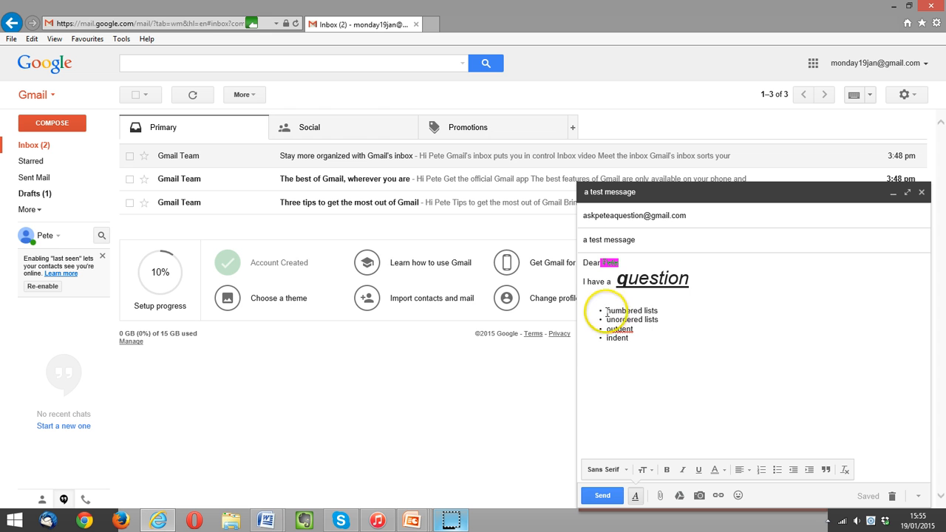
pyautogui.moveTo(606, 311); pyautogui.dragTo(632, 339)
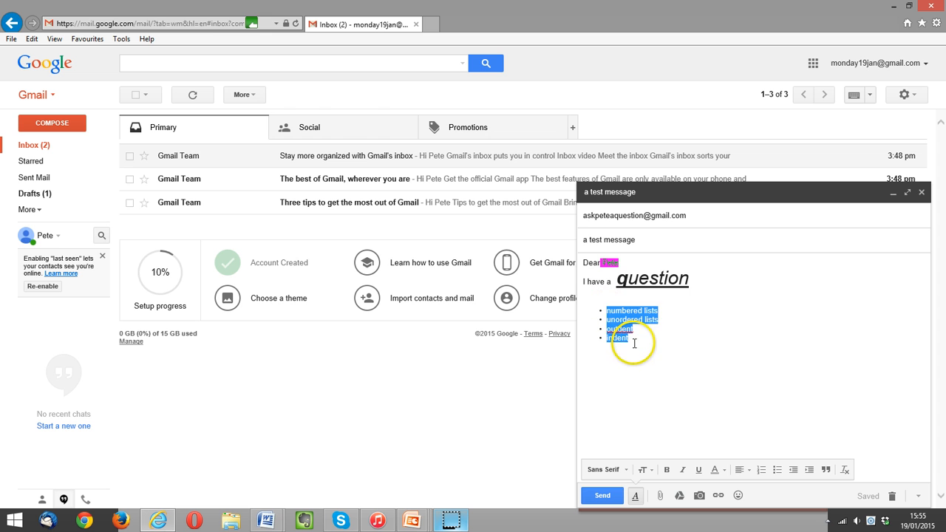
pyautogui.click(777, 469)
pyautogui.click(774, 397)
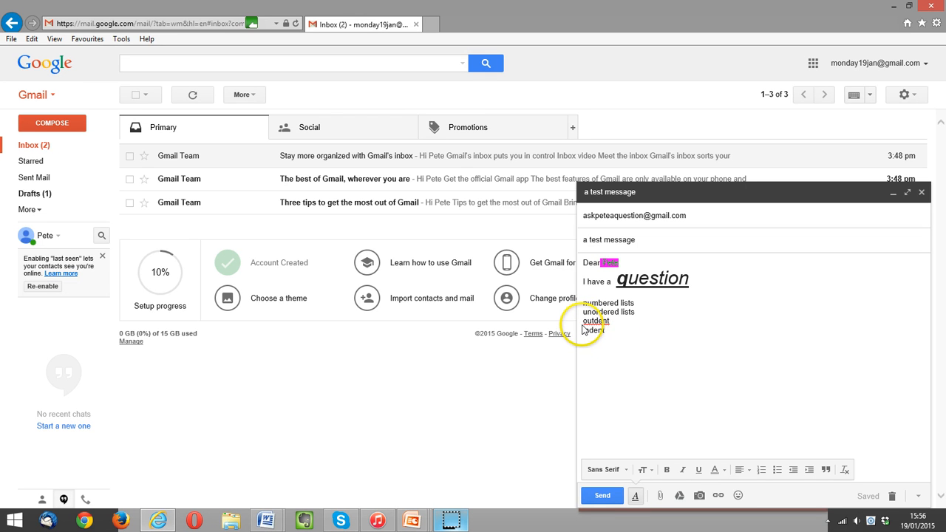
# Indent the 'outdent' and 'indent' lines four steps, then outdent them four steps back.
pyautogui.moveTo(584, 318); pyautogui.dragTo(614, 330)
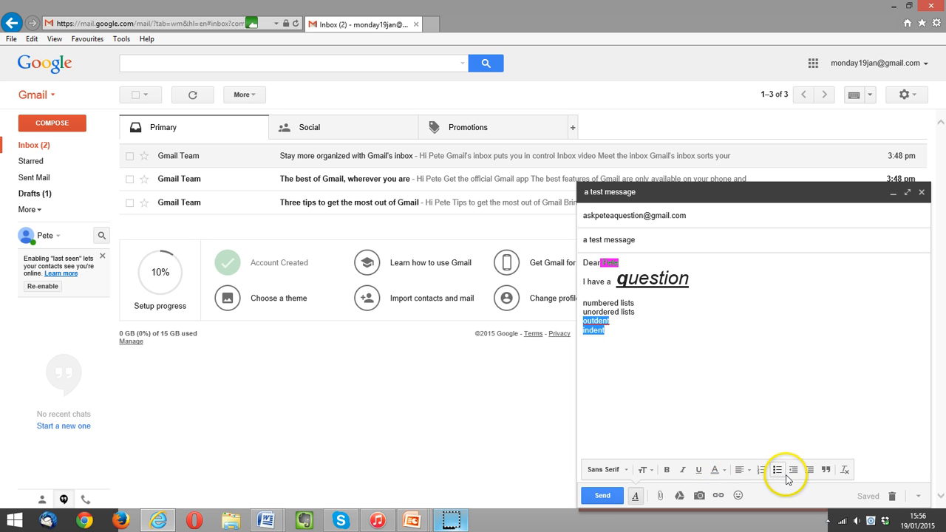
pyautogui.click(810, 471)
pyautogui.click(810, 471)
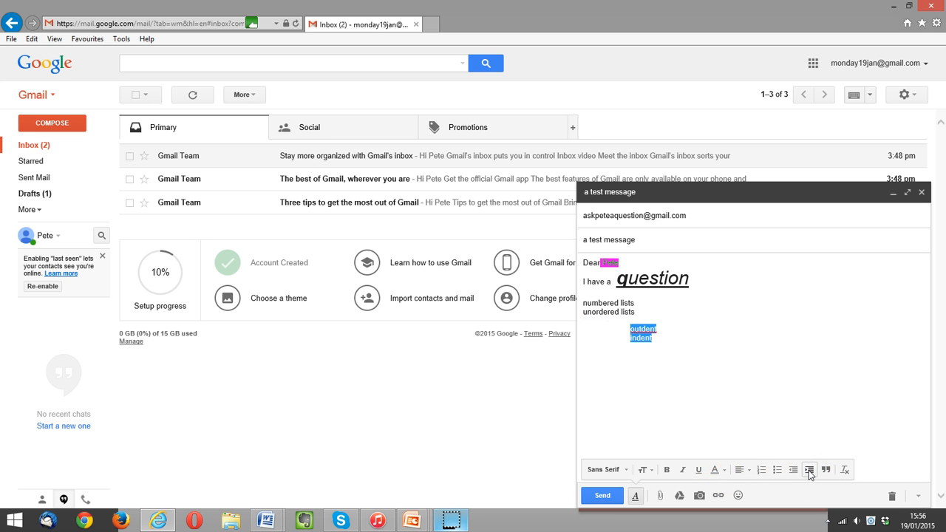
pyautogui.click(810, 471)
pyautogui.click(810, 471)
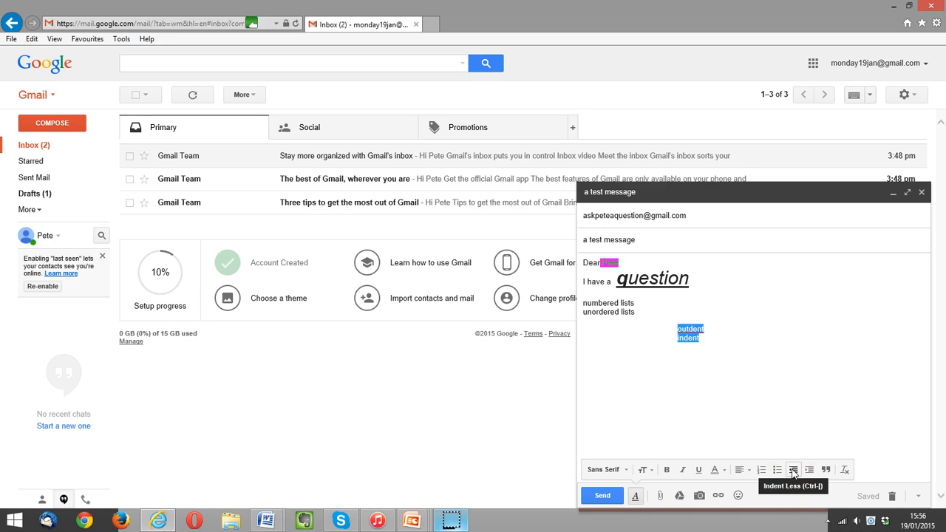
pyautogui.click(793, 471)
pyautogui.click(793, 471)
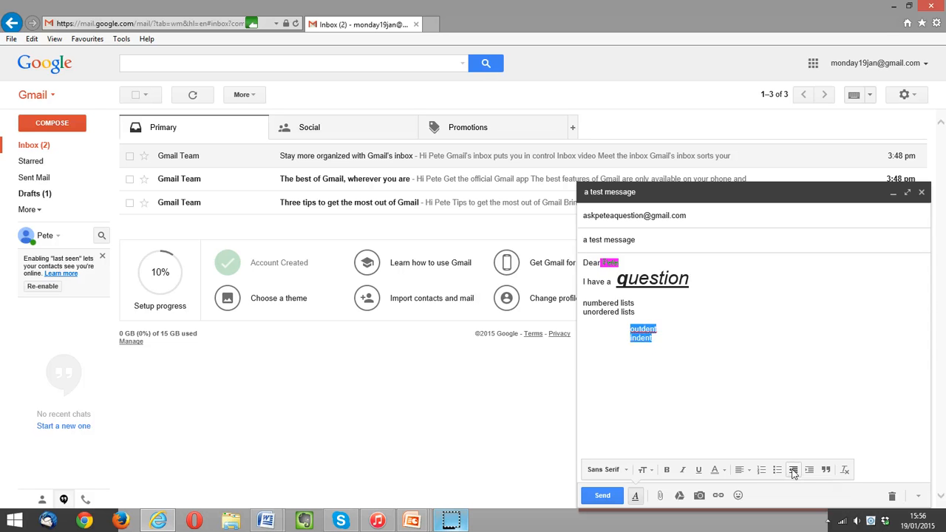
pyautogui.click(793, 471)
pyautogui.click(793, 471)
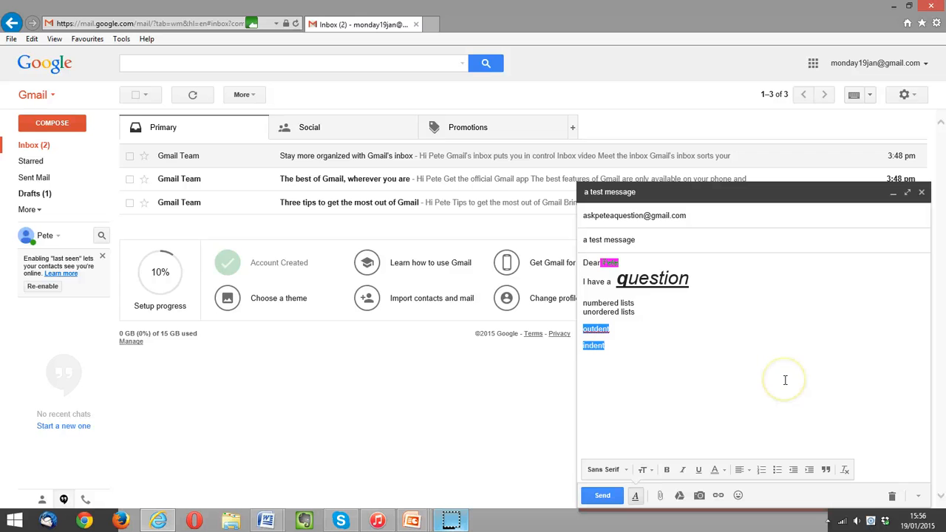
# Remove all formatting from the message text, from the greeting through the list lines.
pyautogui.click(847, 470)
pyautogui.click(757, 408)
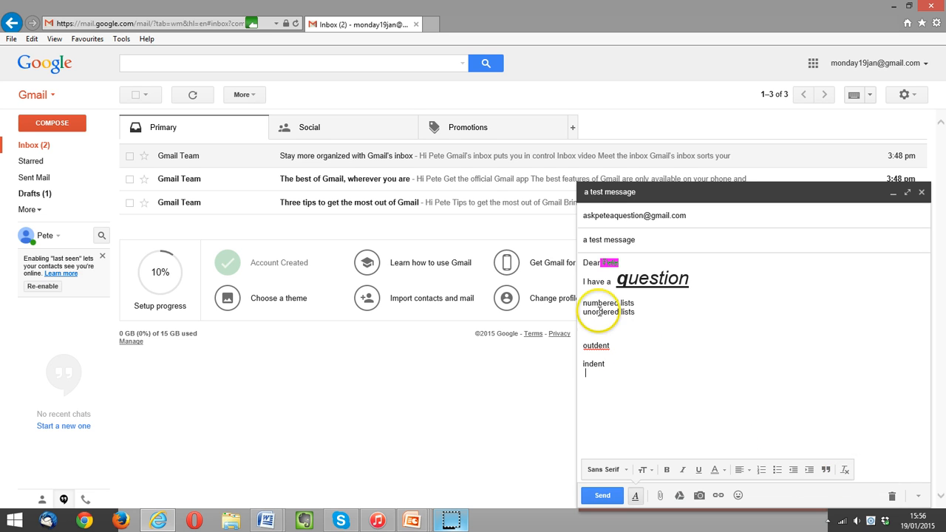
pyautogui.moveTo(583, 260); pyautogui.dragTo(852, 471)
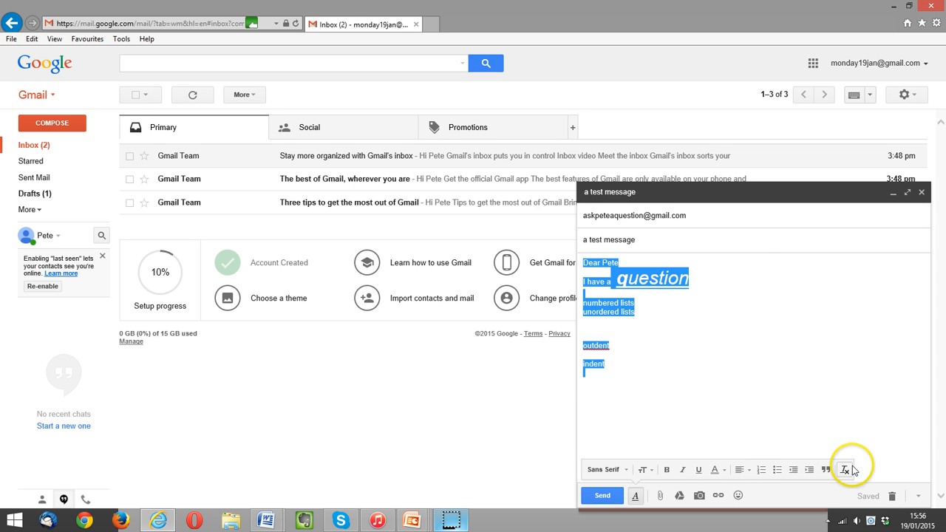
pyautogui.click(852, 471)
pyautogui.click(776, 367)
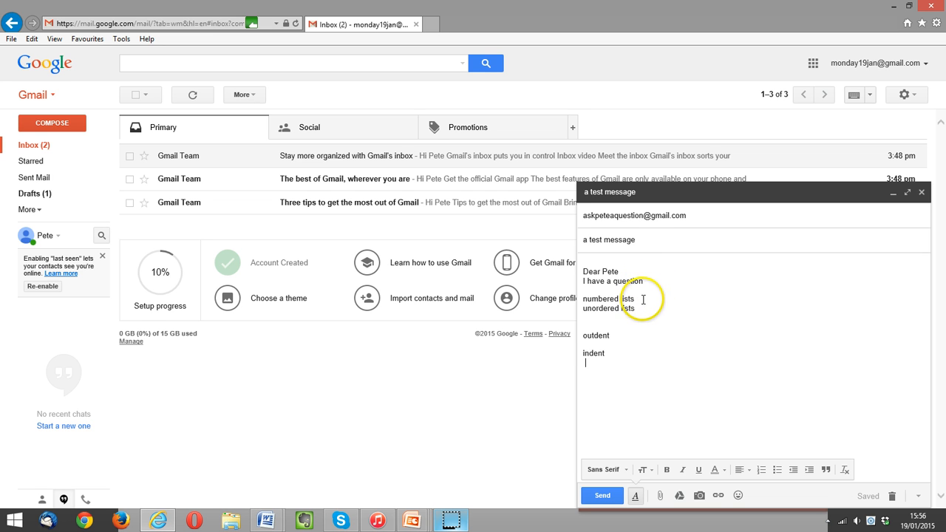
# Tidy the blank lines so one separates 'outdent' from 'indent', with an empty line below 'indent'.
pyautogui.click(626, 354)
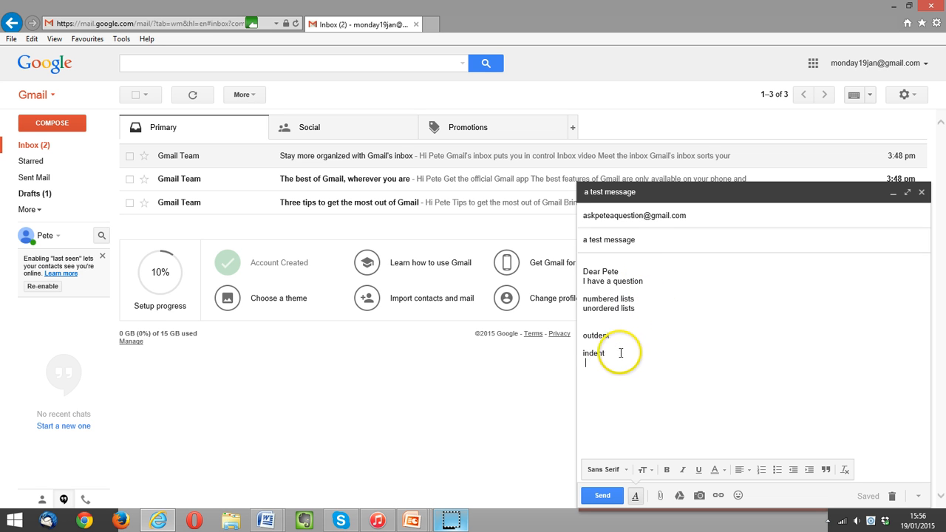
pyautogui.press('Return')
pyautogui.click(598, 325)
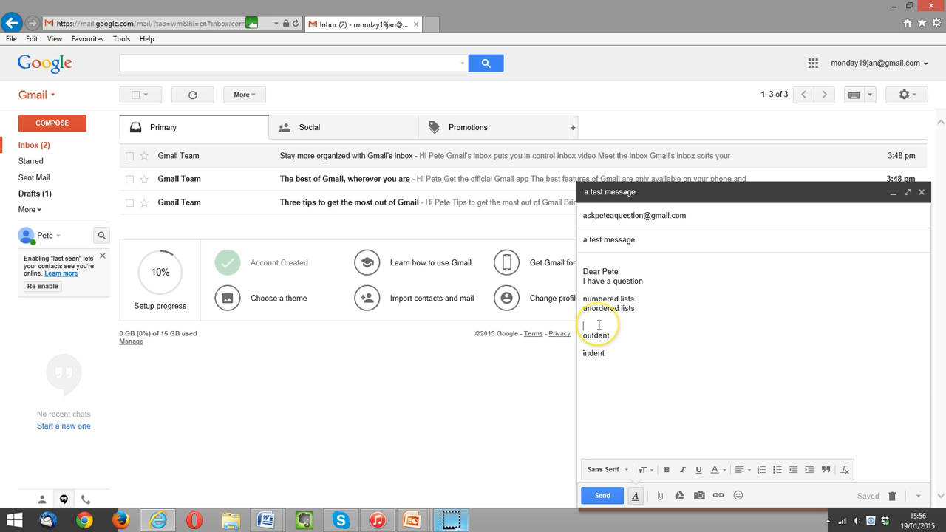
pyautogui.press('Delete')
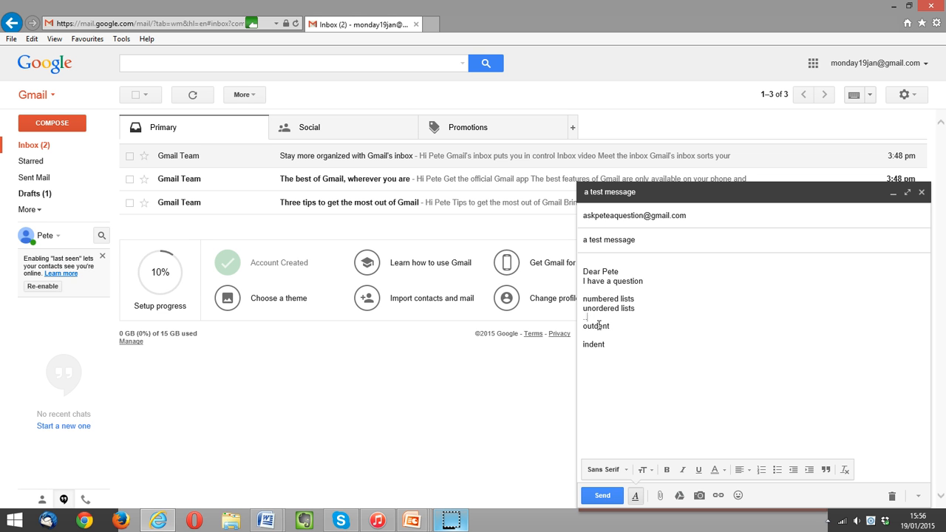
pyautogui.press('Delete')
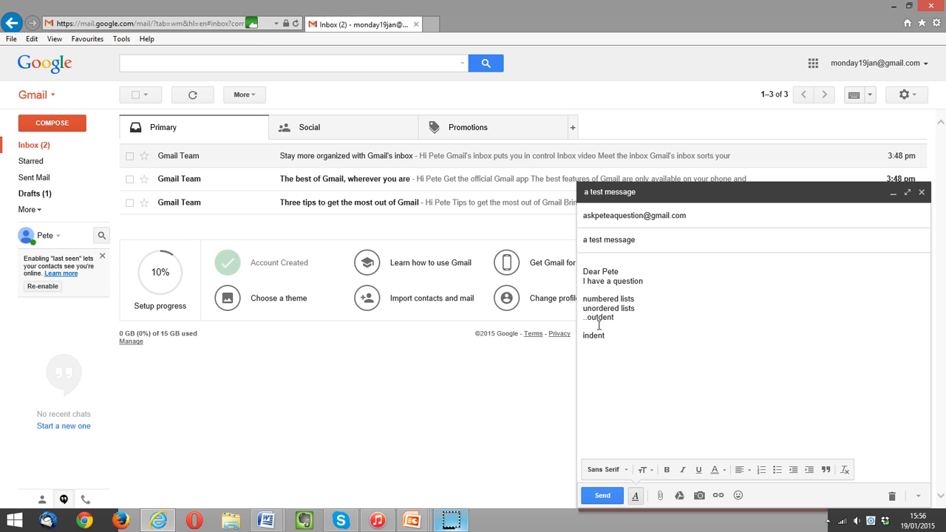
pyautogui.press('BackSpace')
pyautogui.press('BackSpace')
pyautogui.press('Delete')
pyautogui.click(604, 326)
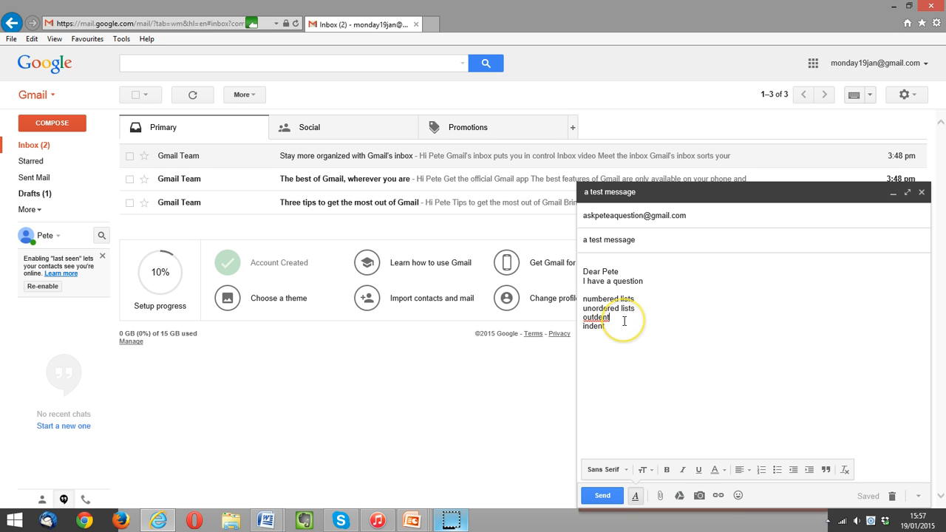
pyautogui.press('Return')
pyautogui.click(650, 341)
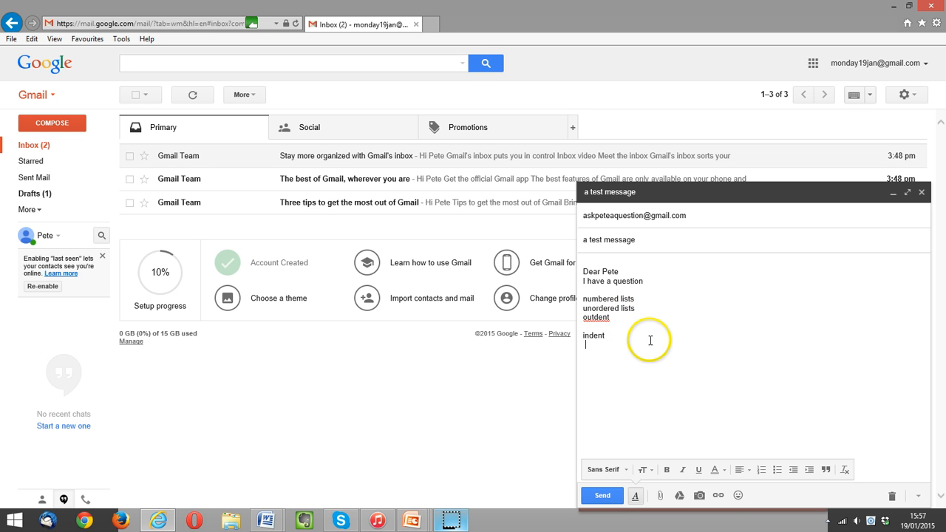
pyautogui.click(704, 346)
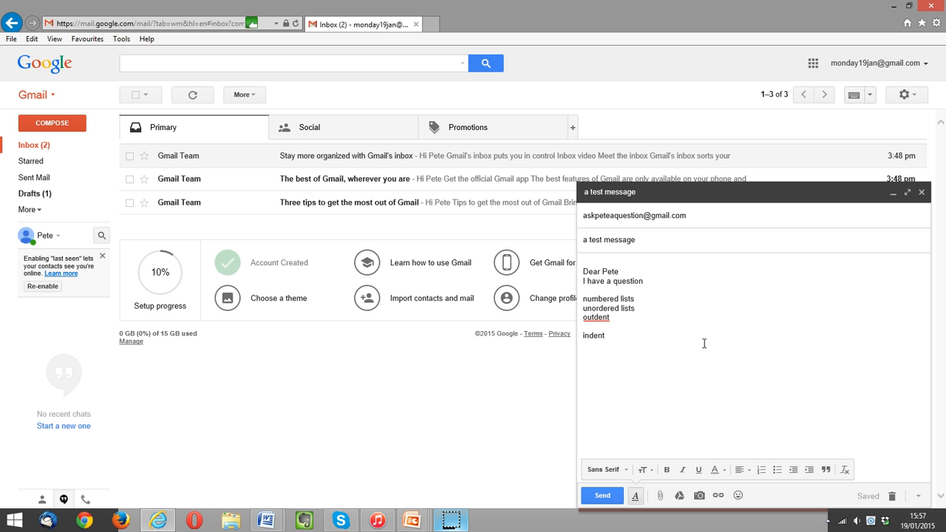
# Attach cuppa.jpg from the My Pictures folder to the draft.
pyautogui.click(661, 497)
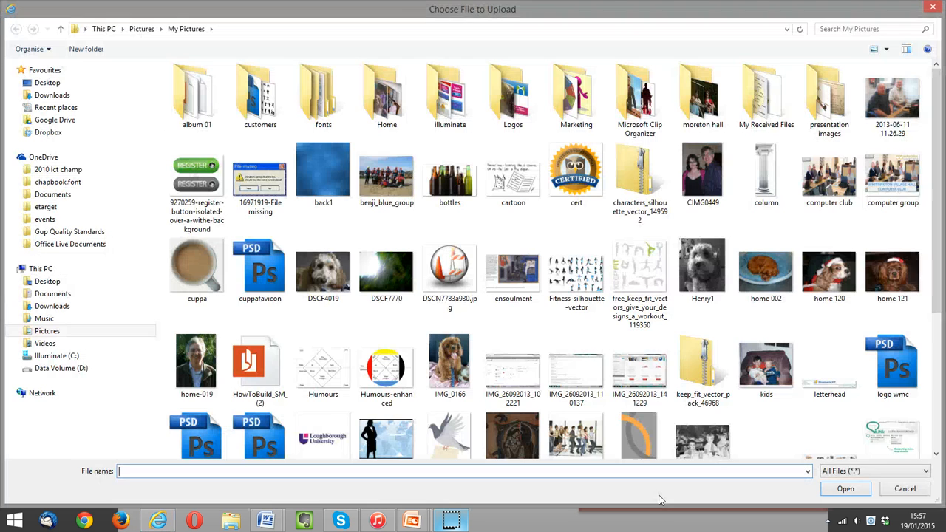
pyautogui.click(542, 331)
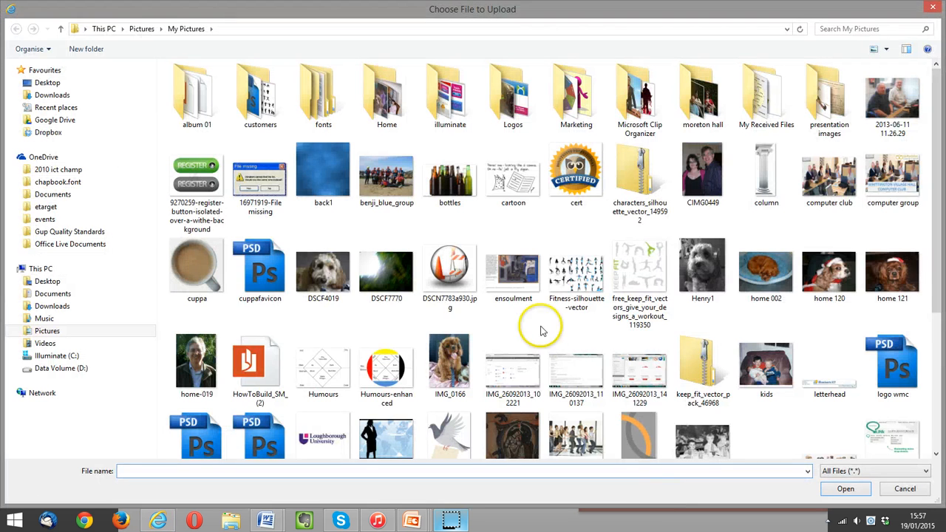
pyautogui.click(196, 266)
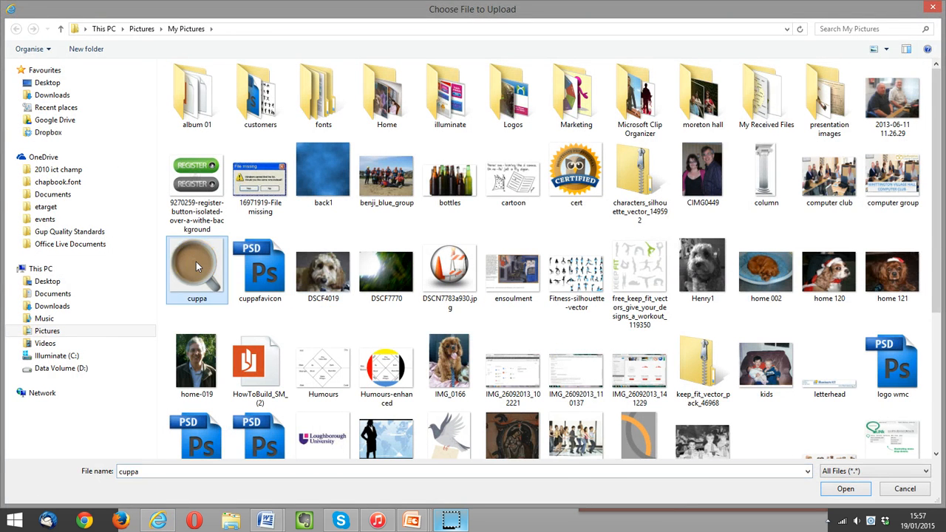
pyautogui.doubleClick(196, 261)
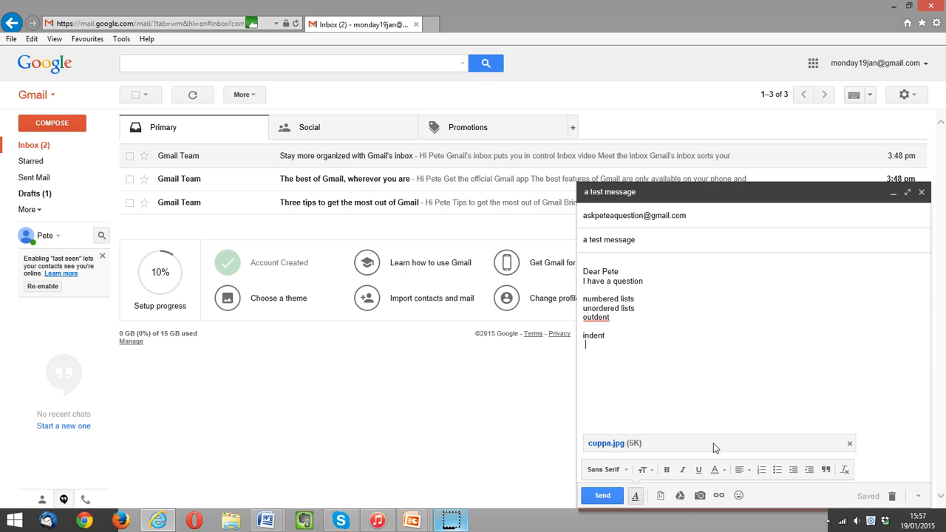
pyautogui.click(703, 500)
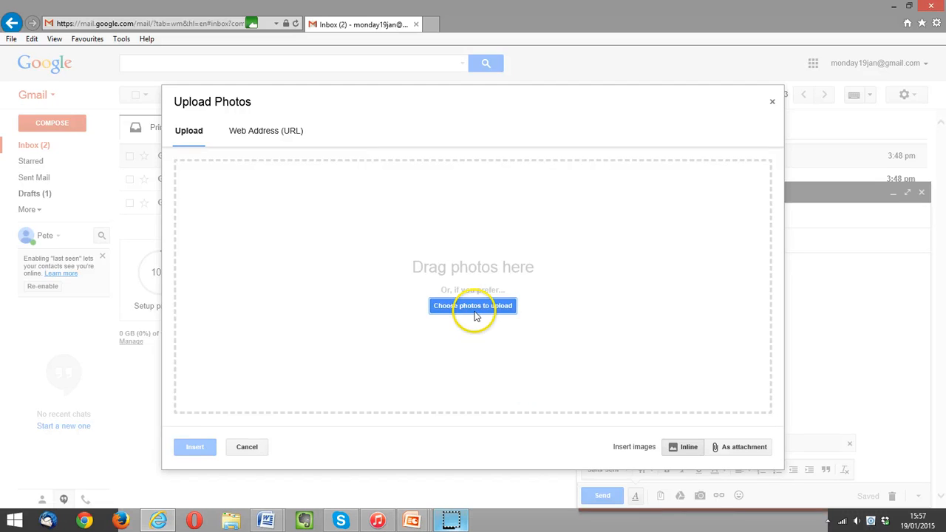
pyautogui.click(475, 314)
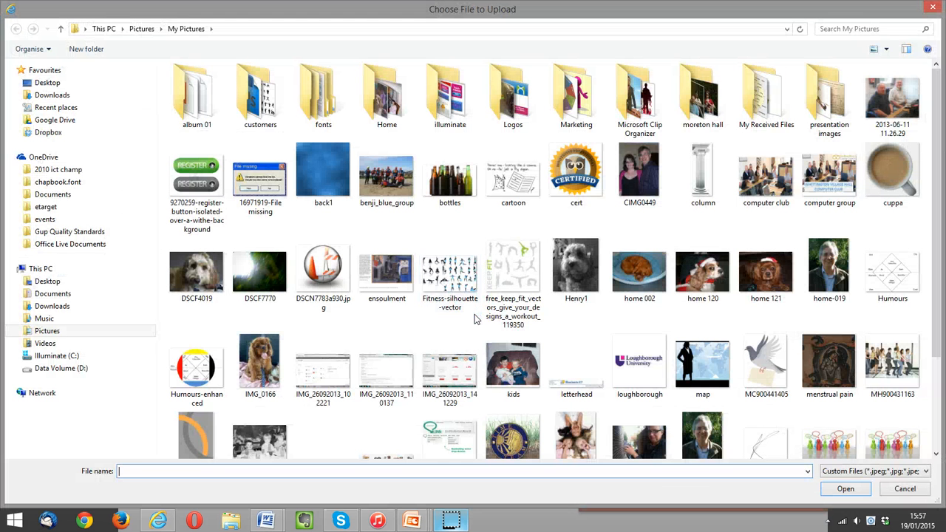
pyautogui.doubleClick(570, 275)
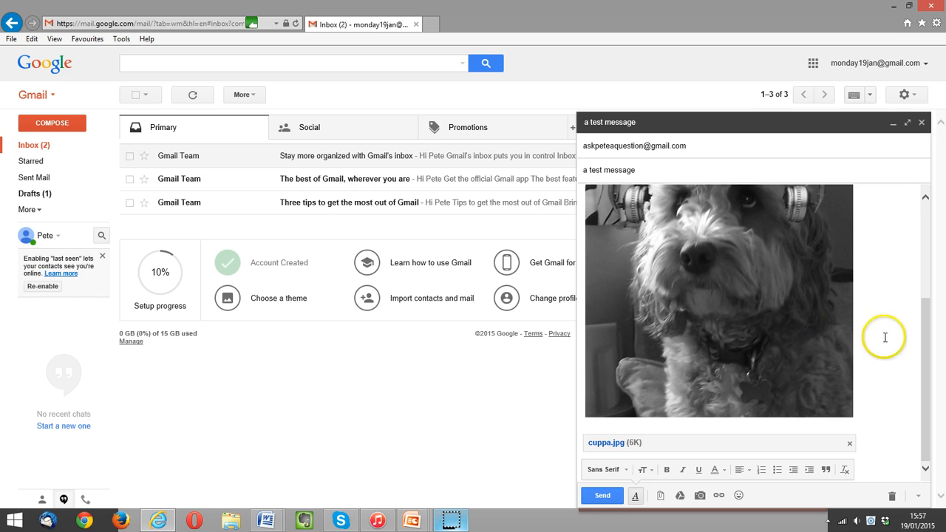
pyautogui.scroll(5, 884, 337)
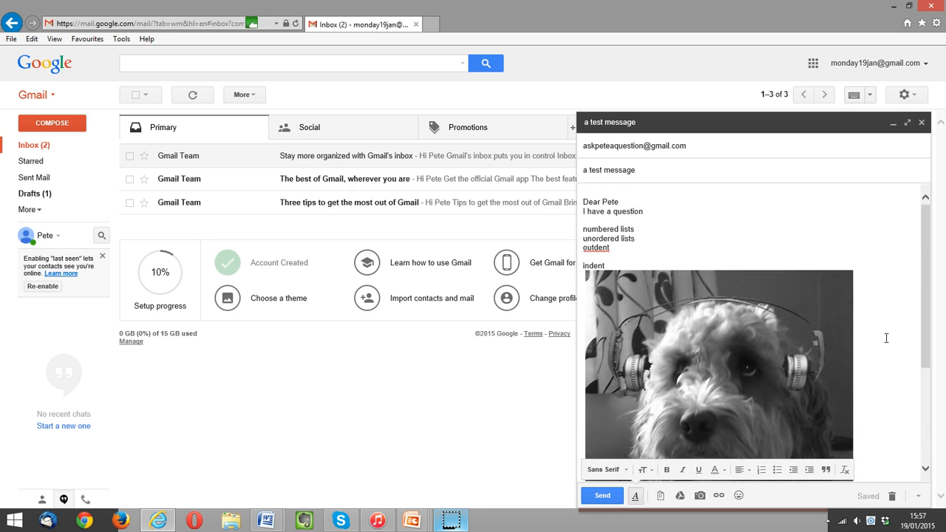
pyautogui.scroll(-3, 886, 338)
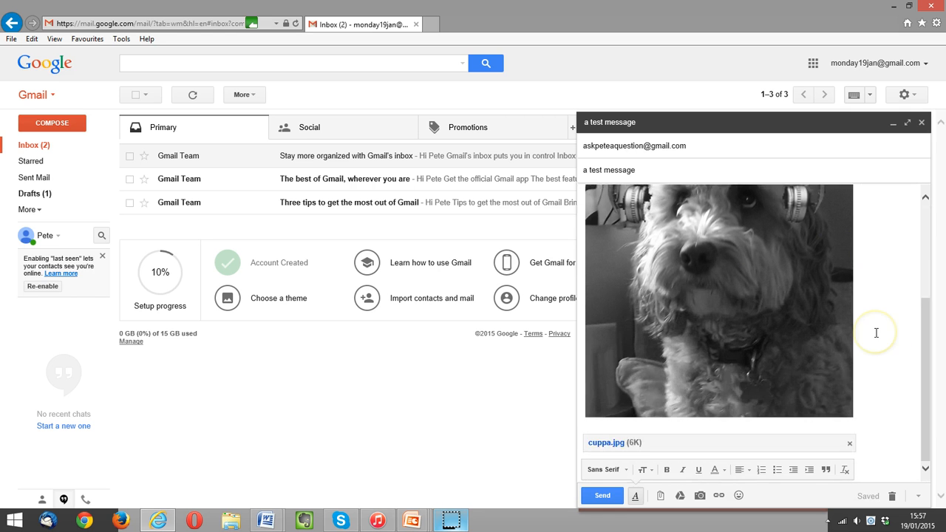
pyautogui.scroll(-2, 883, 336)
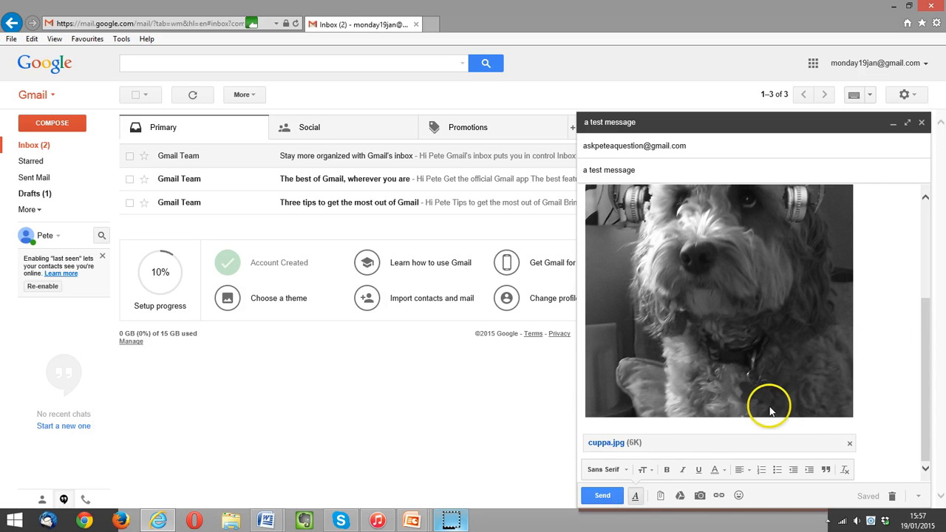
pyautogui.click(719, 496)
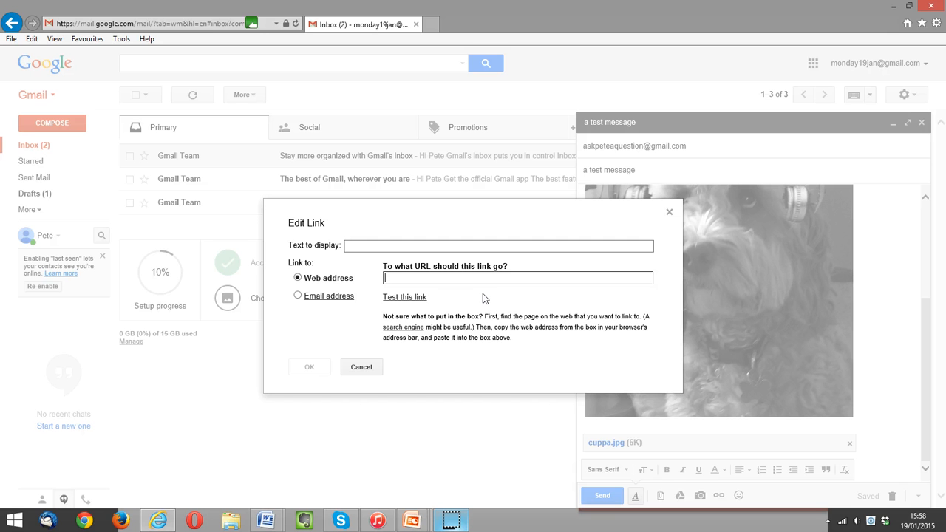
pyautogui.write('www')
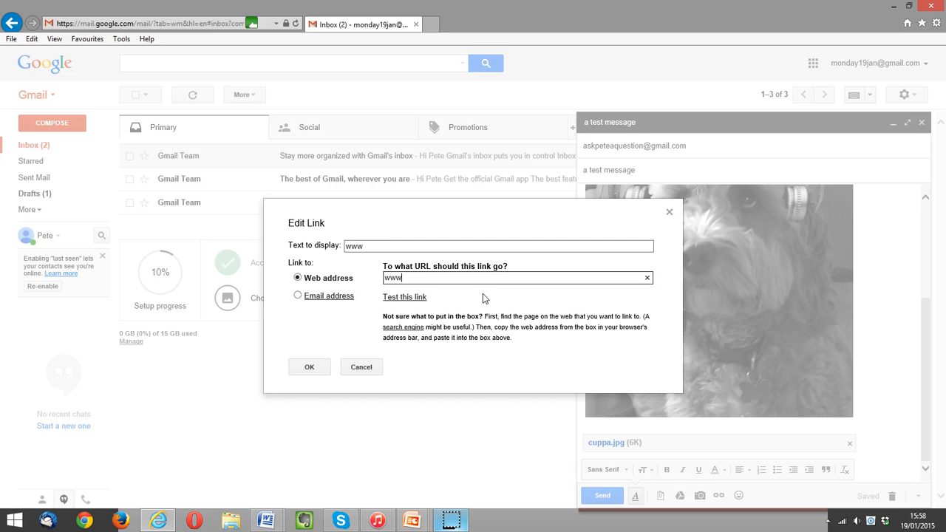
pyautogui.write('.askpeteaquestio')
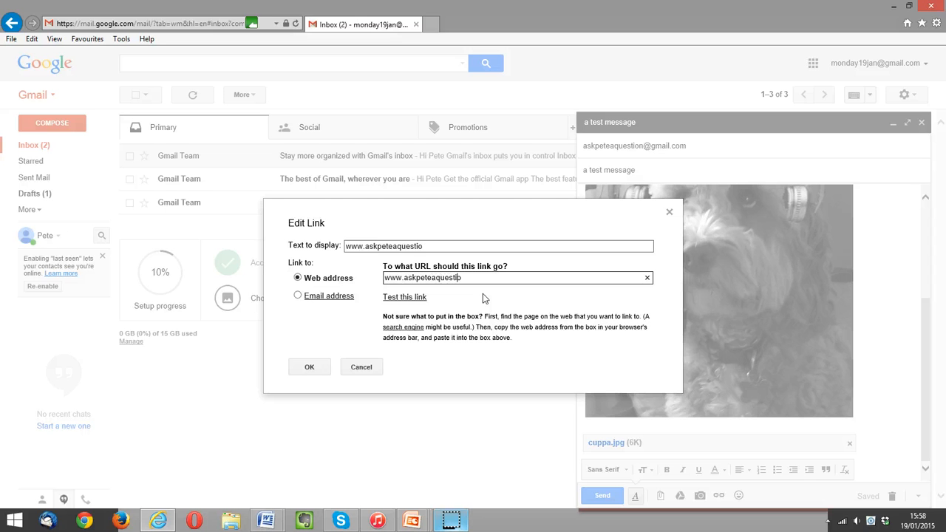
pyautogui.write('n.co.uk')
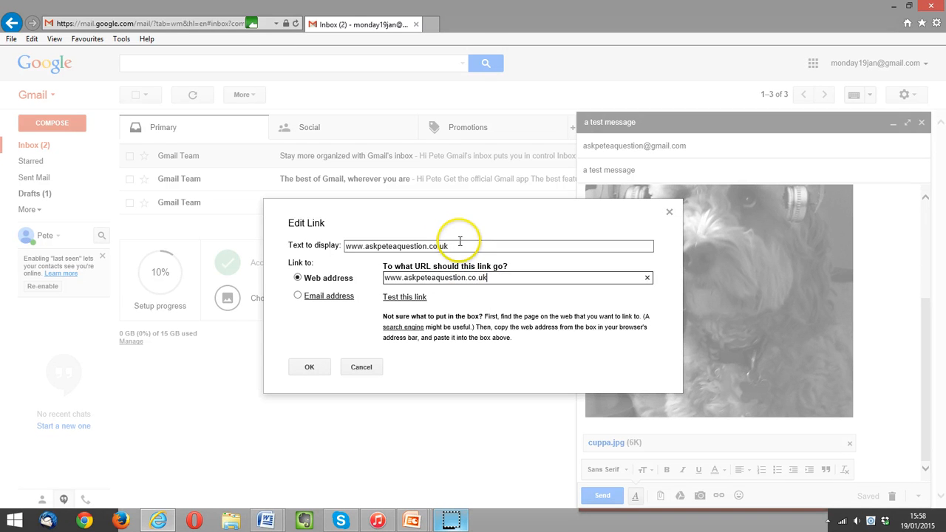
pyautogui.click(460, 244)
pyautogui.moveTo(460, 243); pyautogui.dragTo(359, 237)
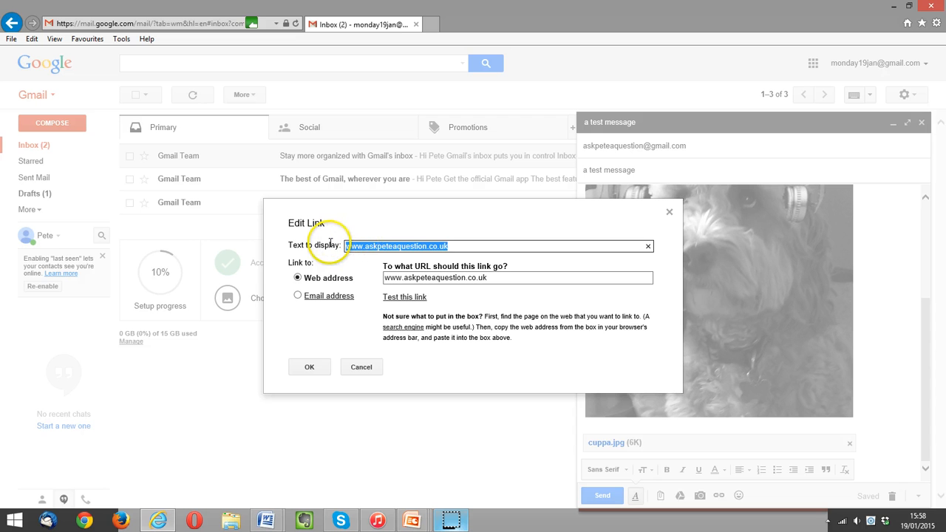
pyautogui.click(330, 244)
pyautogui.write('go to my development site')
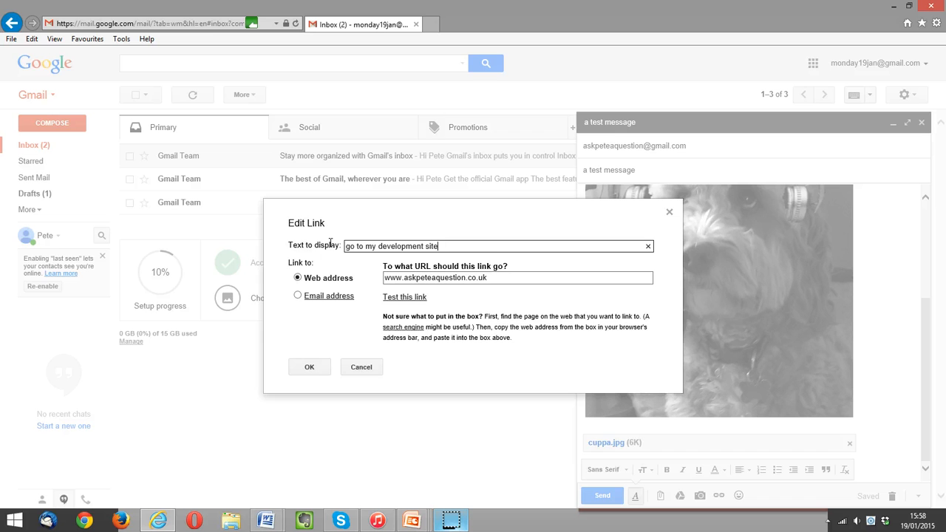
pyautogui.click(309, 368)
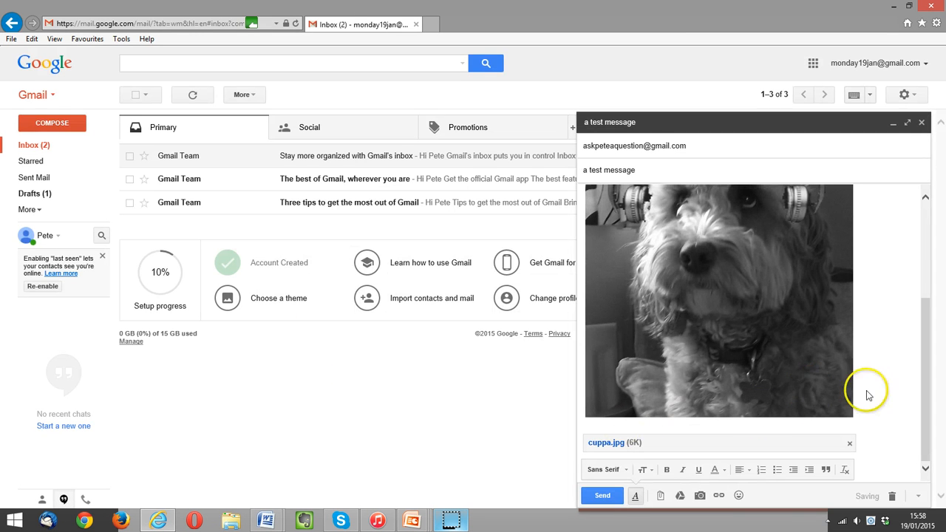
# Insert a smiley emoji between the outdent and indent lines and send the test message.
pyautogui.scroll(5, 869, 388)
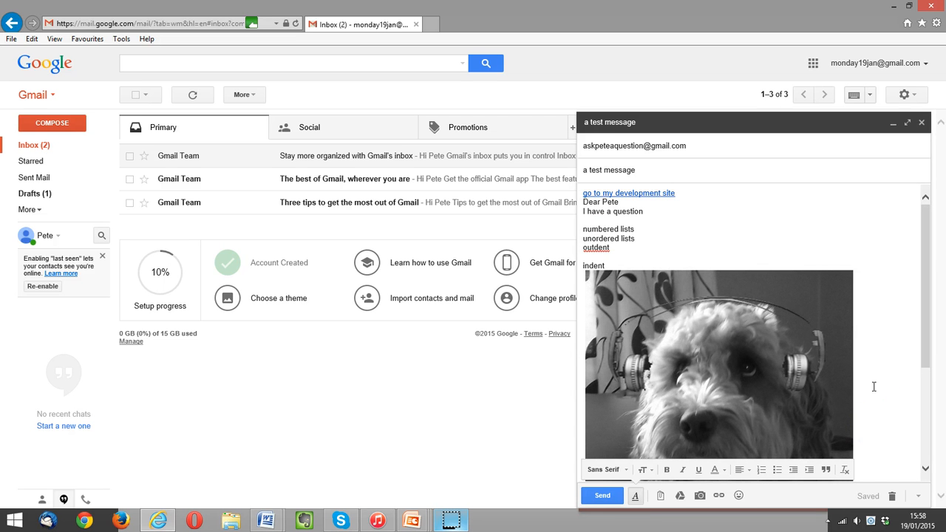
pyautogui.click(677, 194)
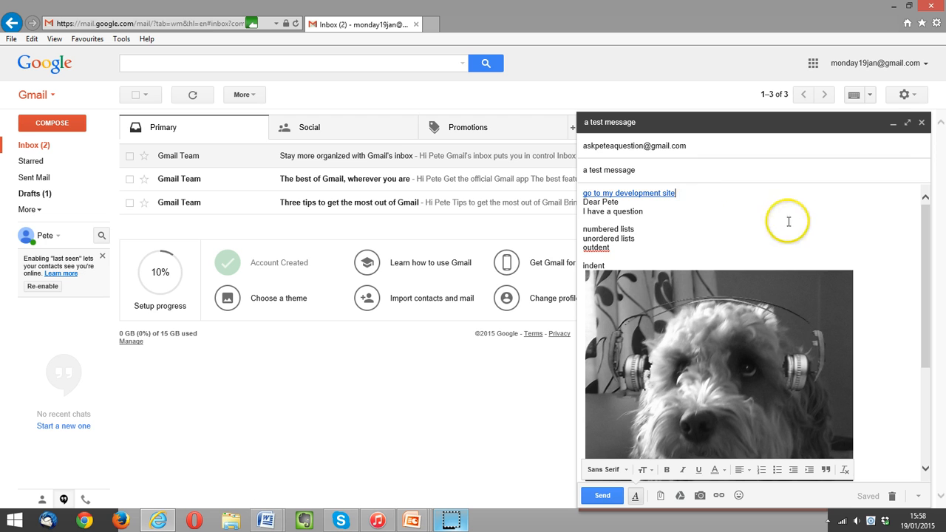
pyautogui.scroll(-4, 798, 218)
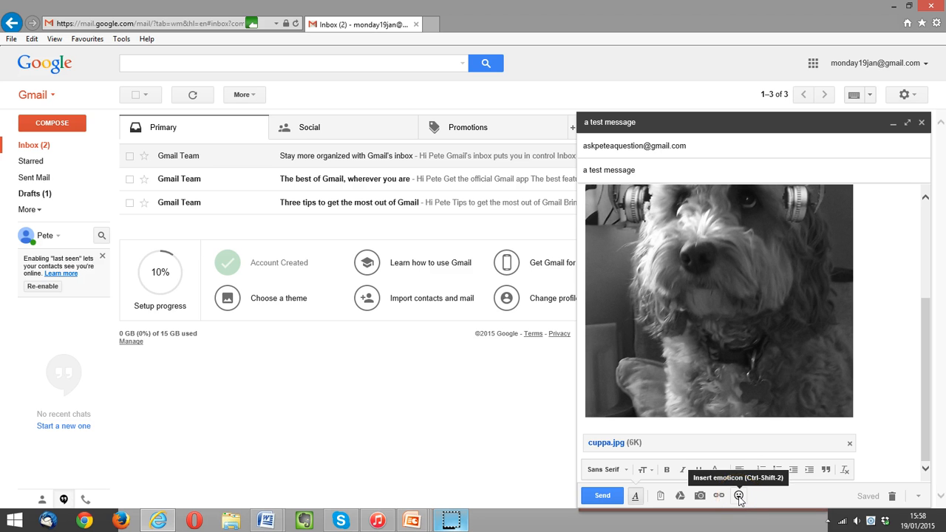
pyautogui.scroll(2, 789, 220)
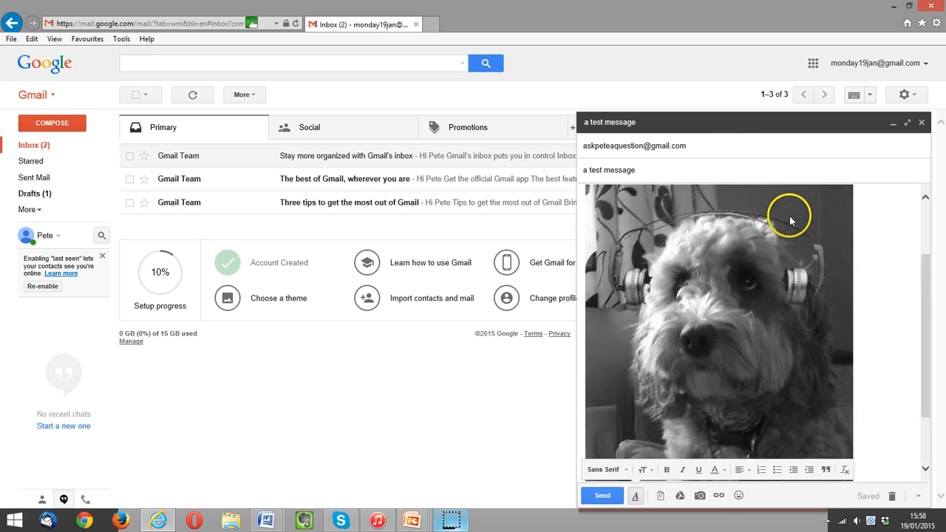
pyautogui.scroll(3, 790, 220)
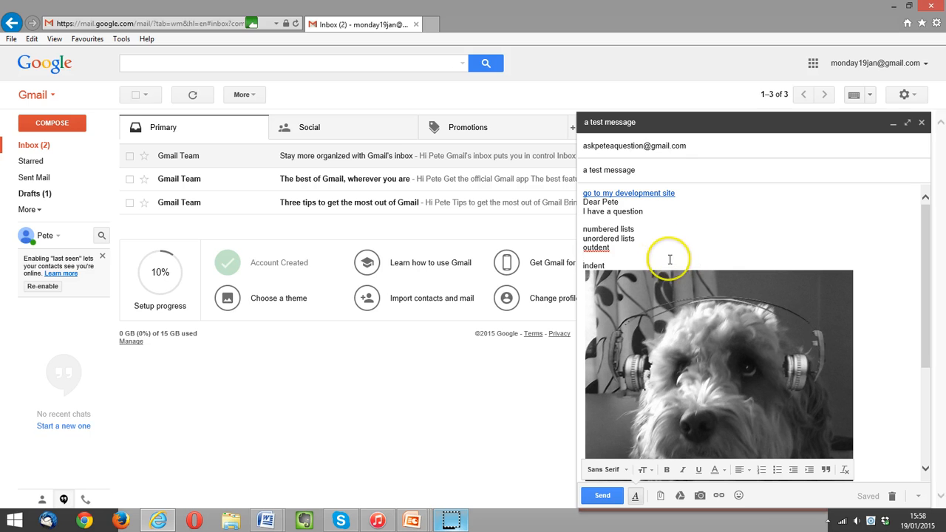
pyautogui.click(740, 496)
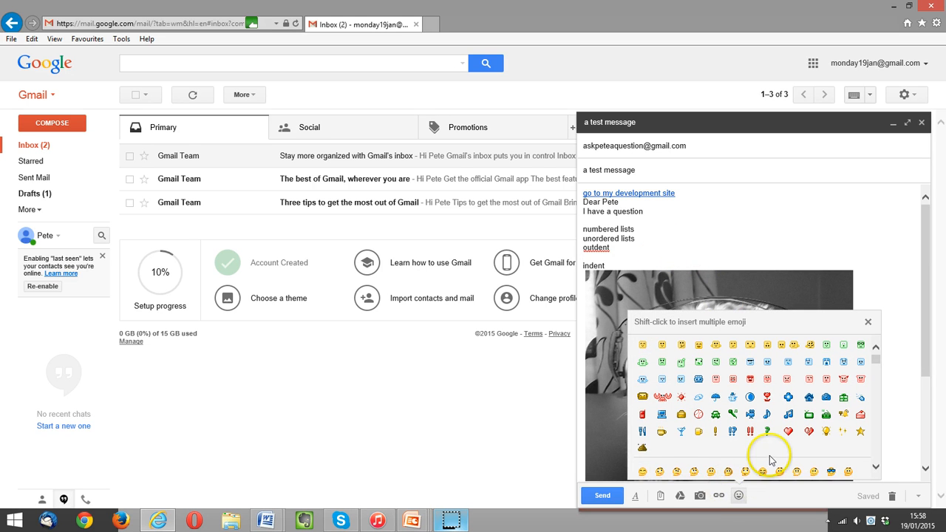
pyautogui.scroll(-2, 769, 455)
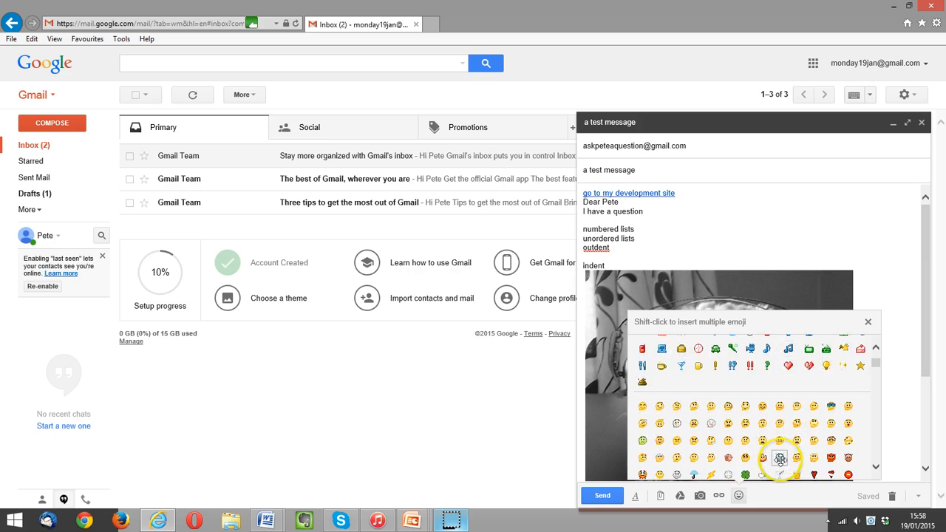
pyautogui.click(780, 458)
pyautogui.scroll(-2, 721, 251)
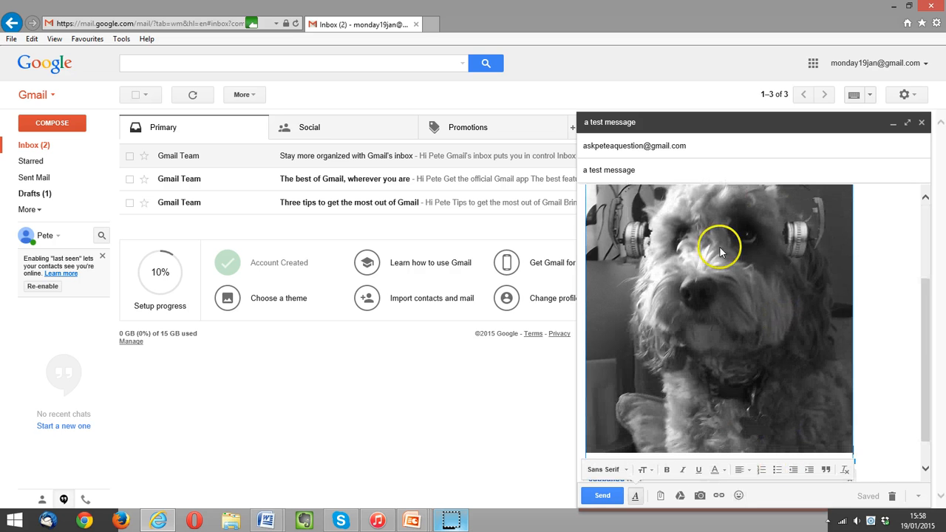
pyautogui.scroll(3, 838, 338)
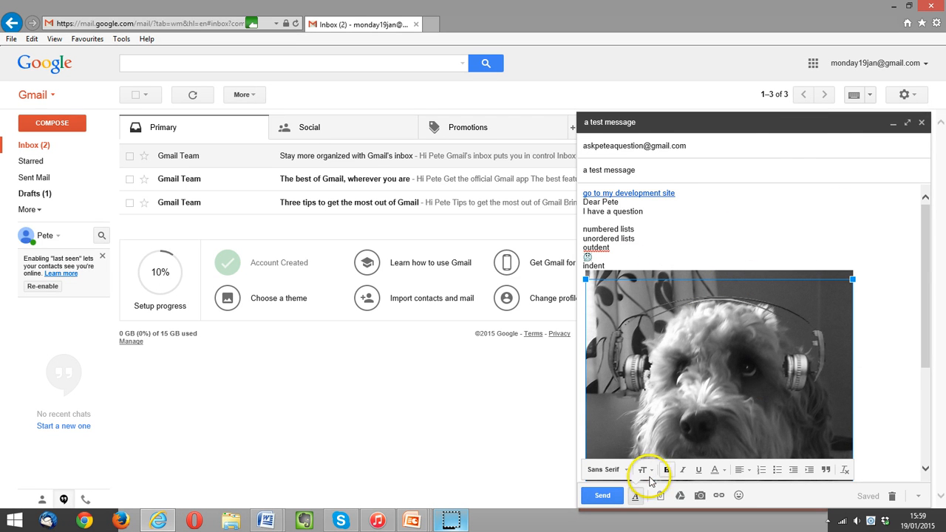
pyautogui.click(601, 497)
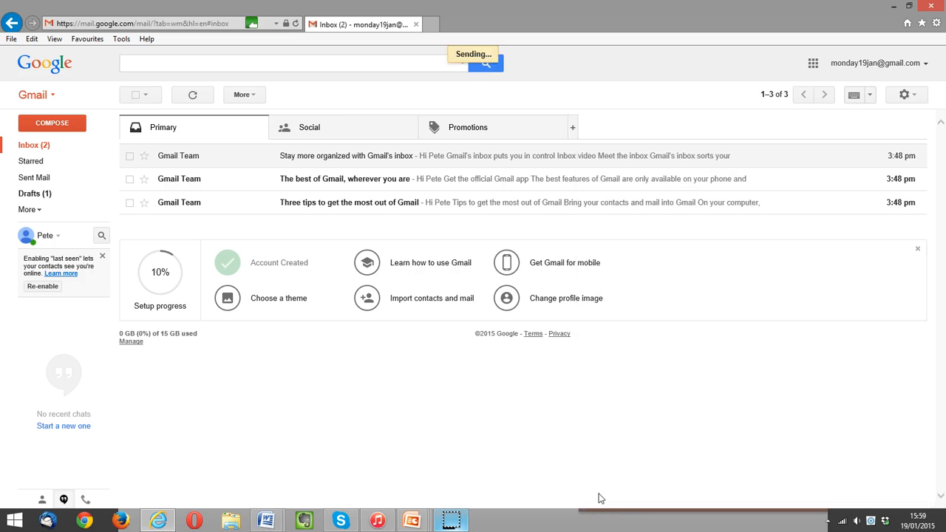
pyautogui.click(678, 292)
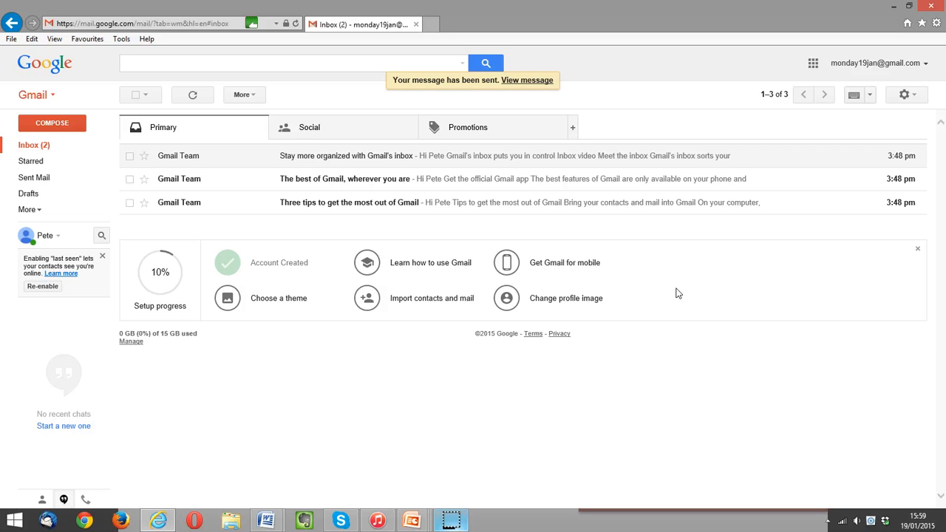
# In Chrome, refresh the receiving account's inbox until 'a test message' appears at the top.
pyautogui.click(81, 521)
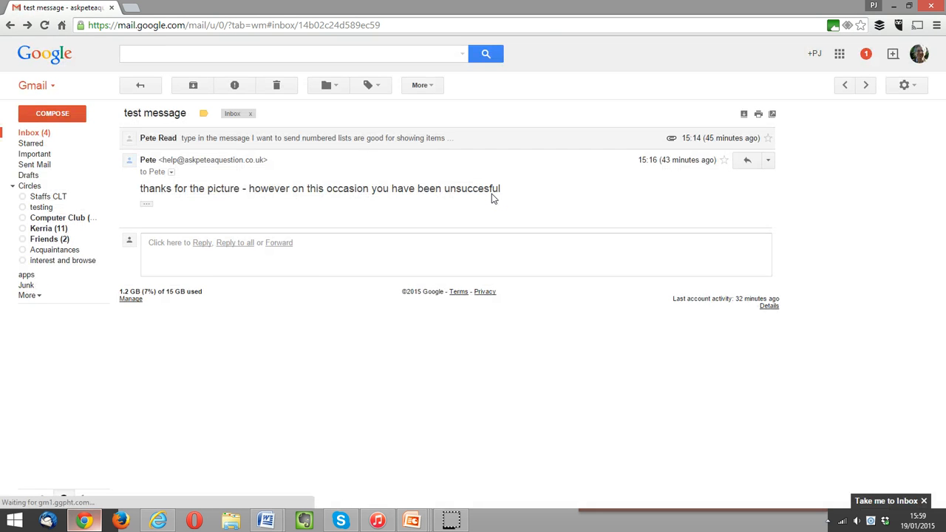
pyautogui.click(488, 190)
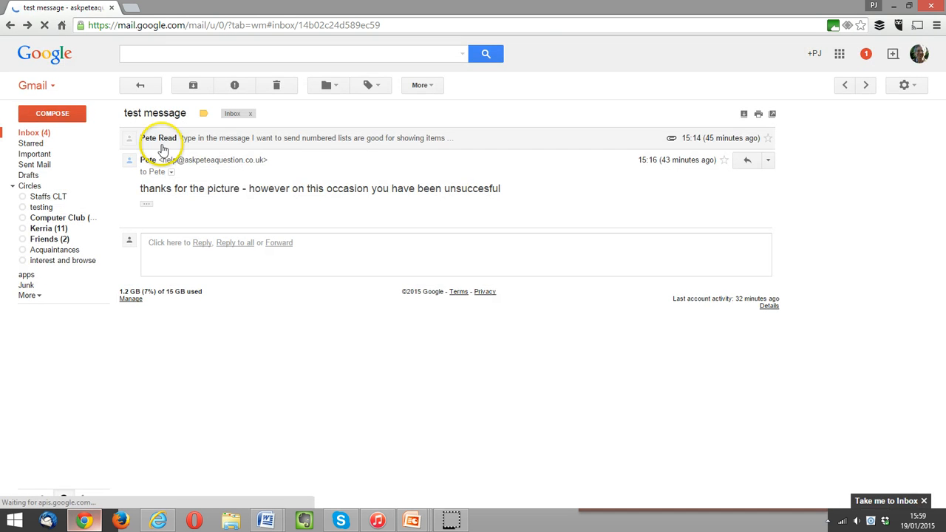
pyautogui.click(33, 134)
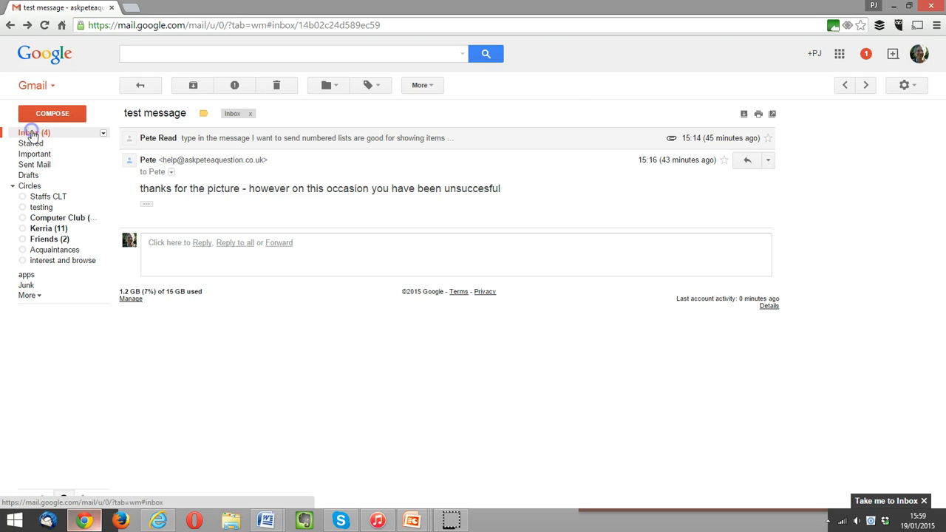
pyautogui.click(211, 133)
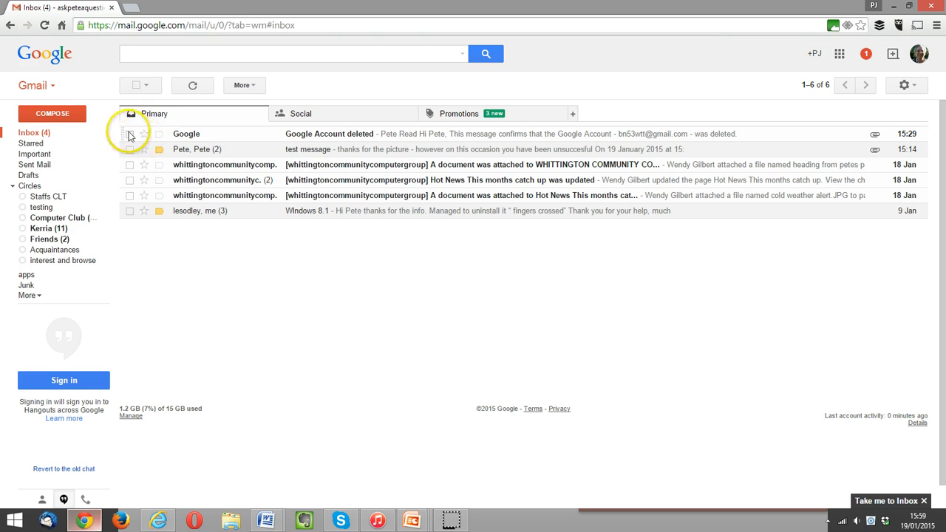
pyautogui.click(191, 86)
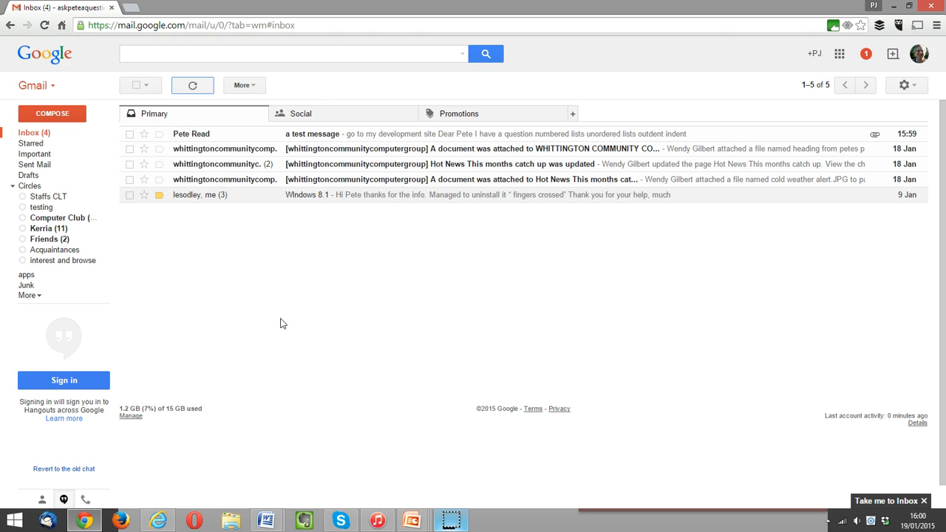
# Open the received 'a test message' and scroll to view the smiley, inline dog photo and cuppa.jpg attachment.
pyautogui.click(202, 135)
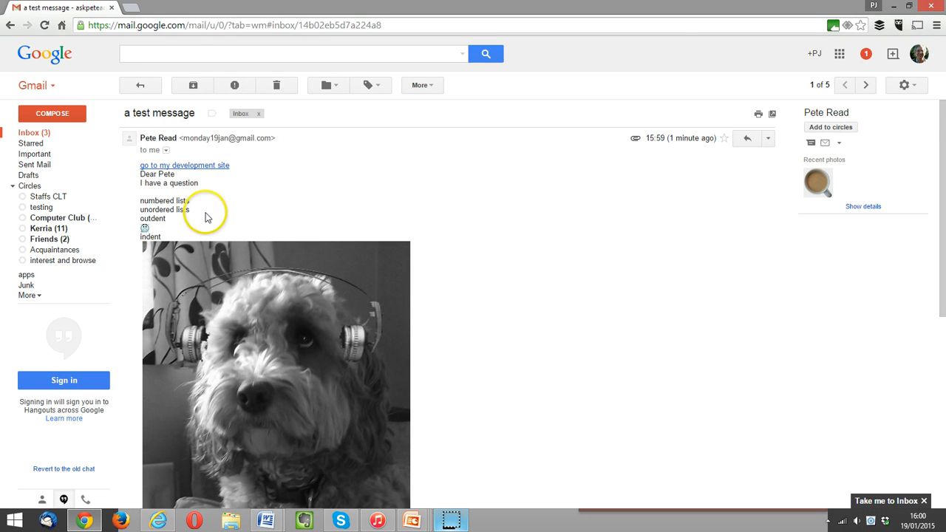
pyautogui.scroll(-3, 336, 201)
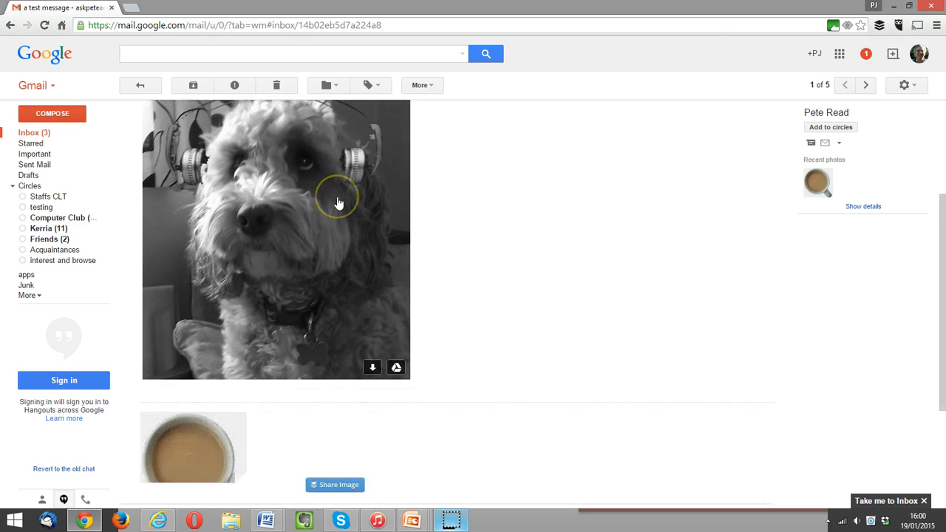
pyautogui.scroll(-2, 337, 200)
pyautogui.moveTo(226, 313)
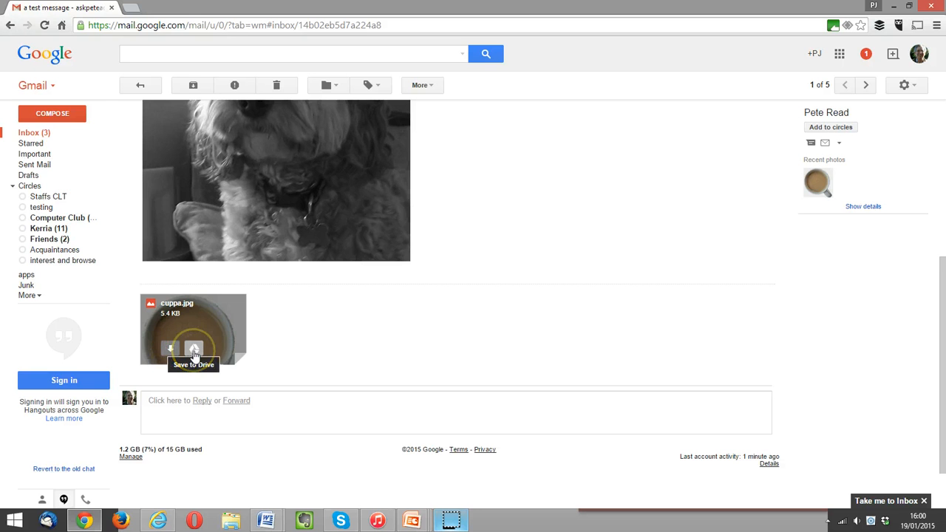
pyautogui.scroll(3, 407, 323)
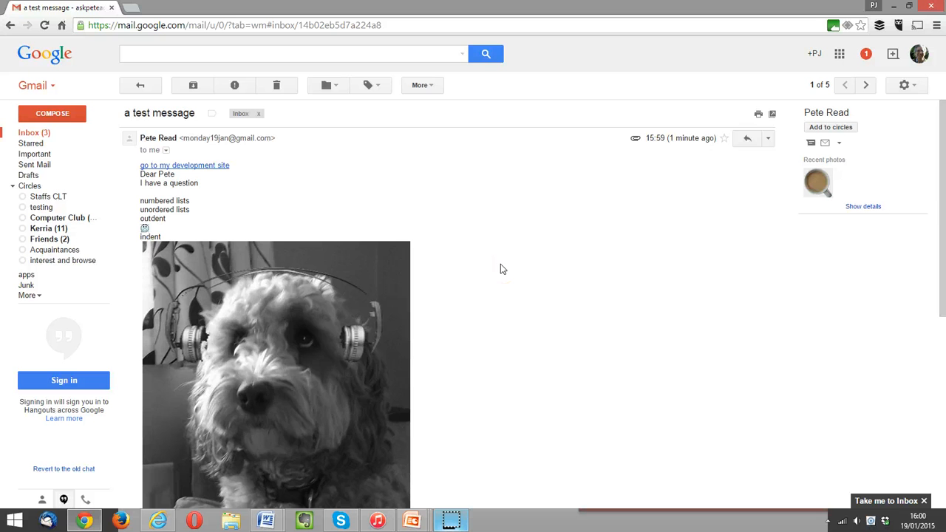
pyautogui.scroll(-3, 500, 264)
pyautogui.scroll(2, 501, 264)
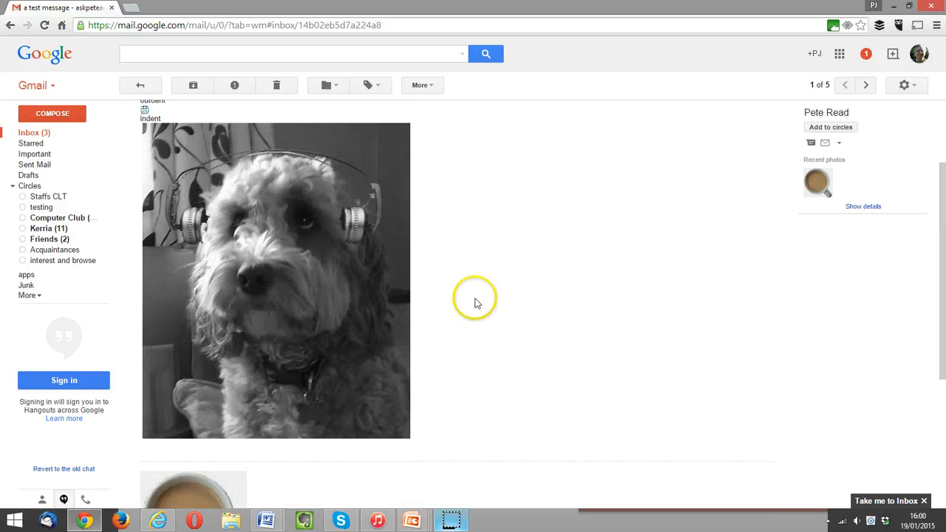
# Back in Internet Explorer, cycle the inbox density through Compact and Cozy, ending on Comfortable.
pyautogui.click(159, 521)
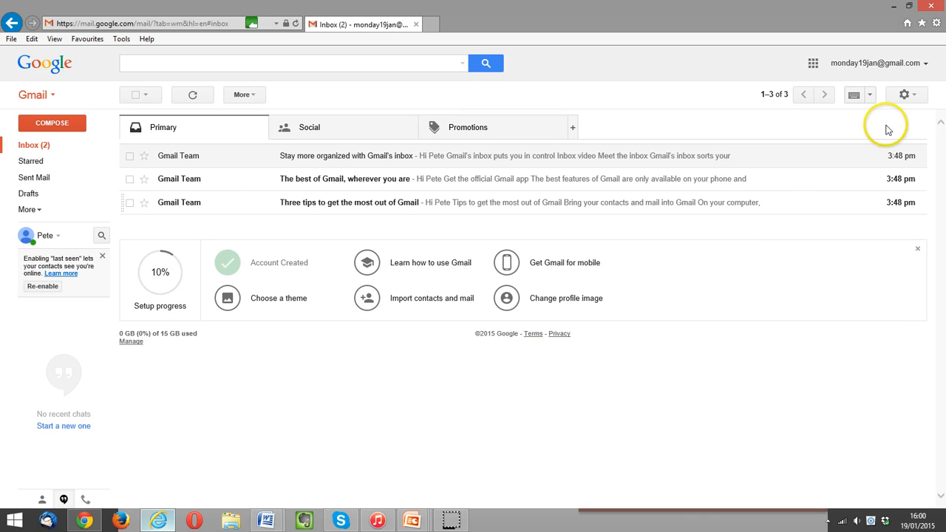
pyautogui.click(903, 97)
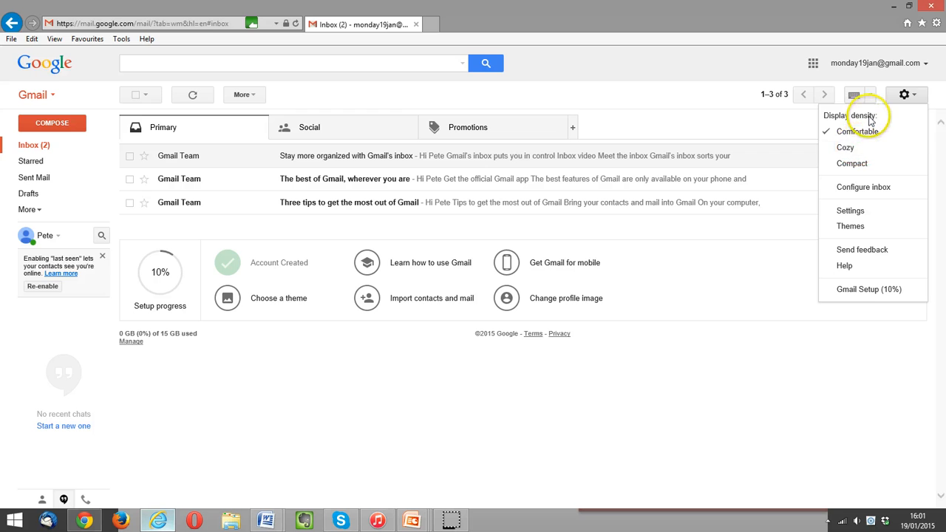
pyautogui.click(853, 164)
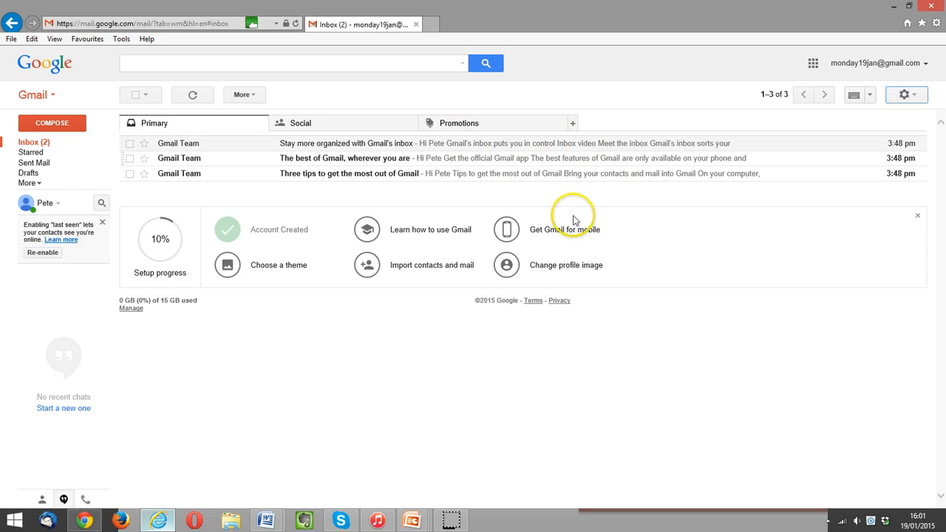
pyautogui.click(906, 94)
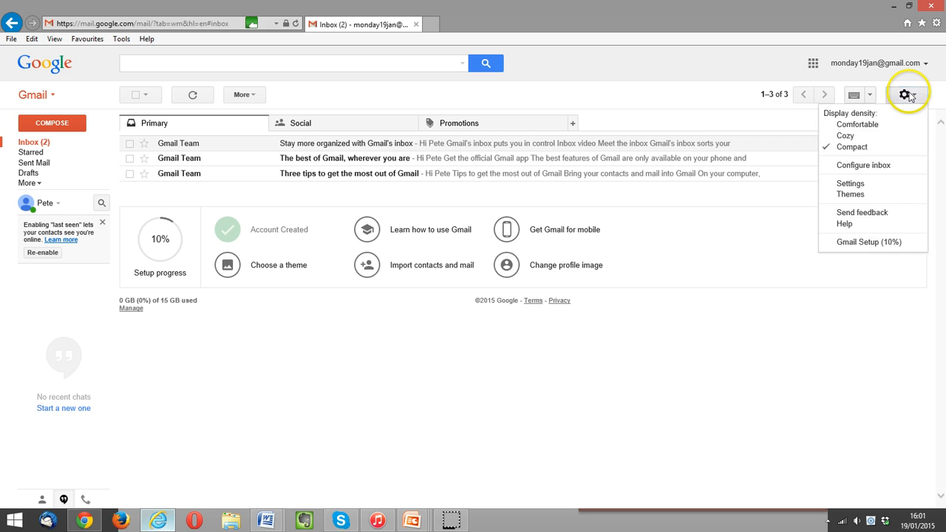
pyautogui.click(860, 138)
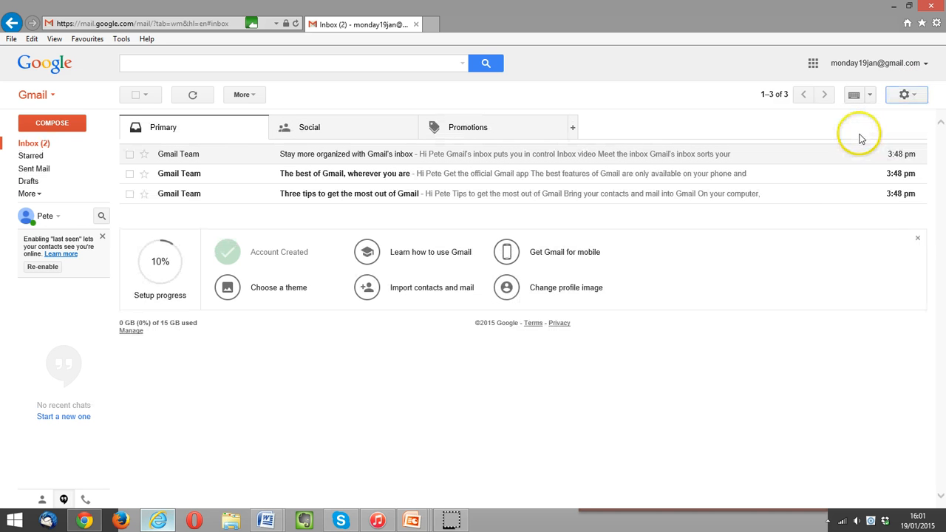
pyautogui.click(906, 94)
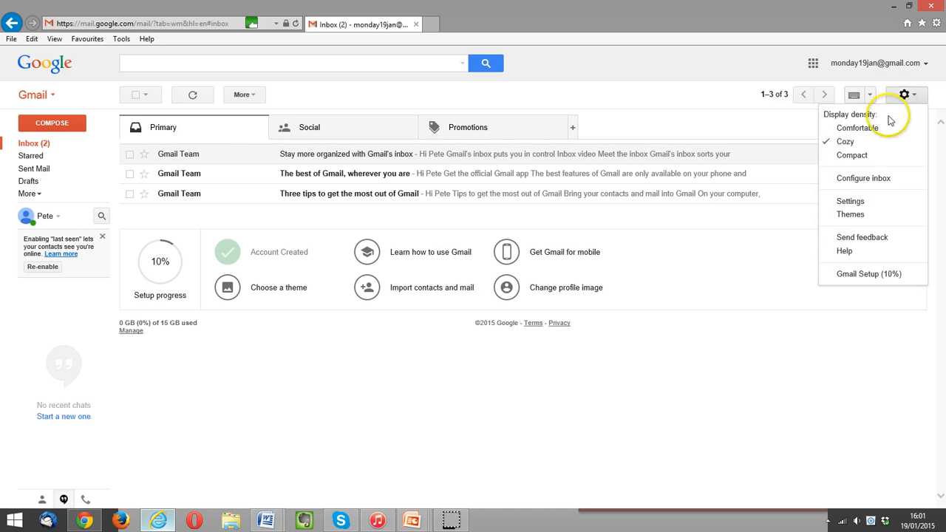
pyautogui.click(859, 128)
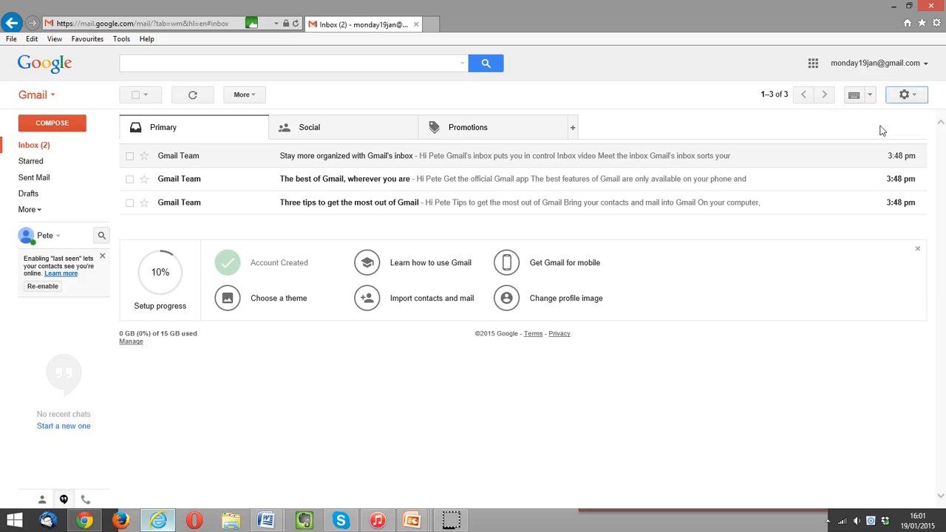
pyautogui.click(907, 95)
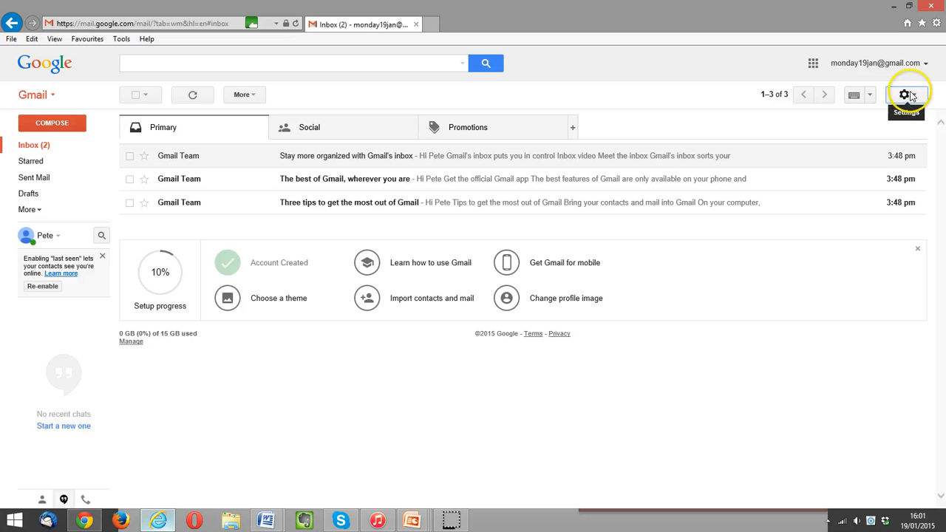
pyautogui.click(909, 95)
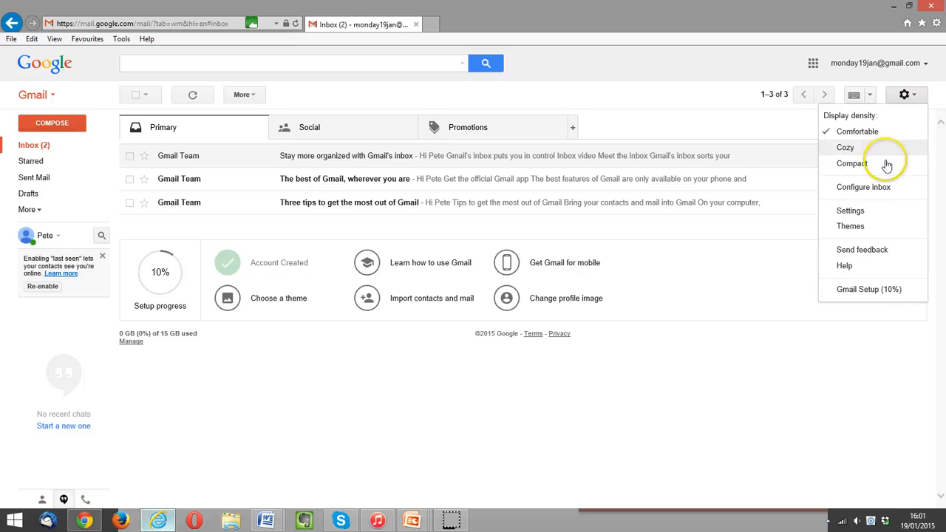
# Change Gmail's display language from English (US) to English (UK) in General settings.
pyautogui.click(878, 213)
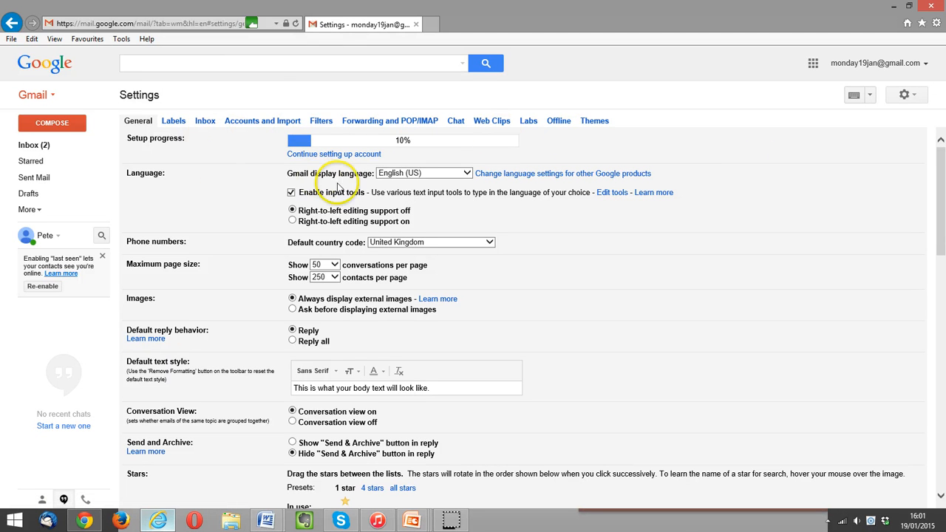
pyautogui.click(403, 173)
pyautogui.click(407, 163)
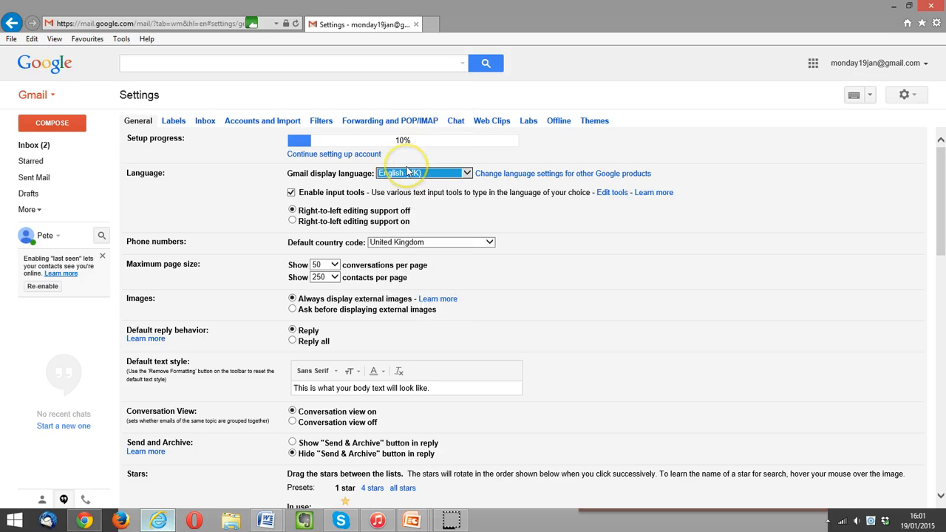
pyautogui.click(699, 185)
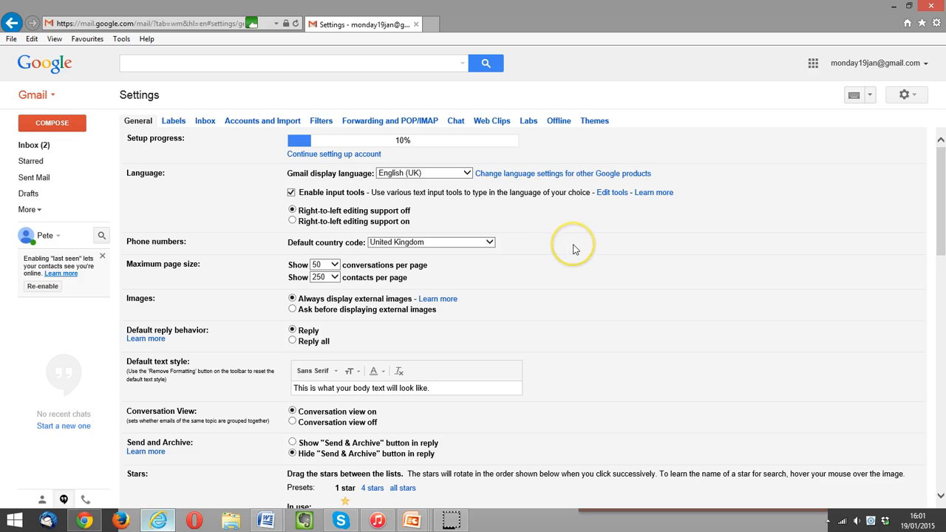
# Make the default text style Verdana at Large size, trimming the sample text's full stop.
pyautogui.scroll(-1, 573, 250)
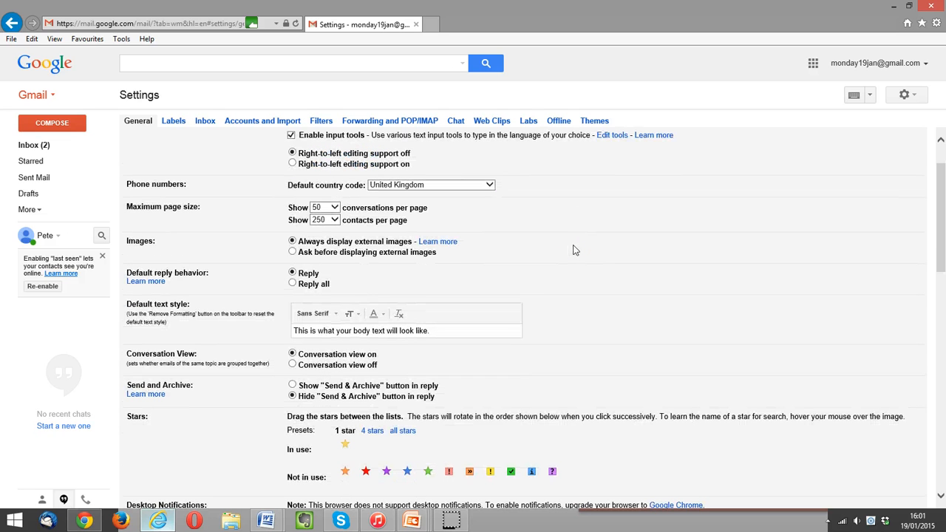
pyautogui.click(455, 333)
pyautogui.press('BackSpace')
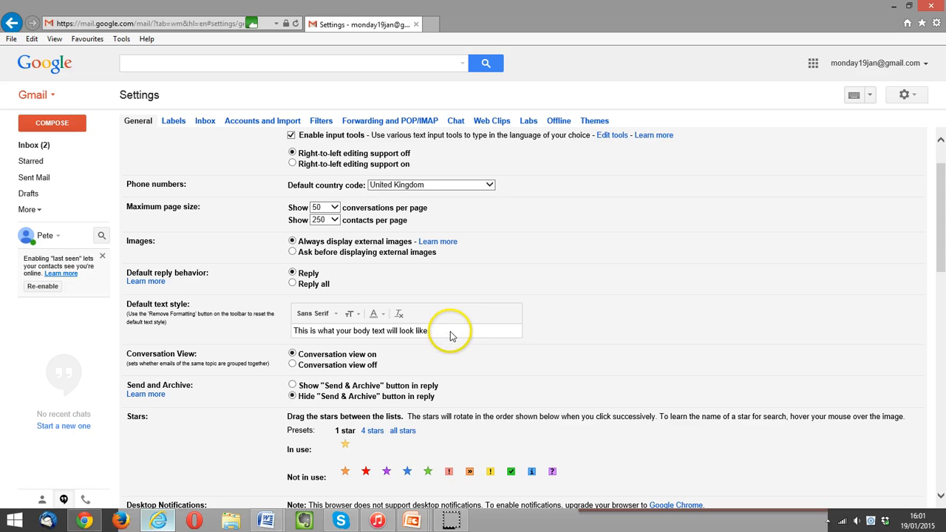
pyautogui.click(332, 315)
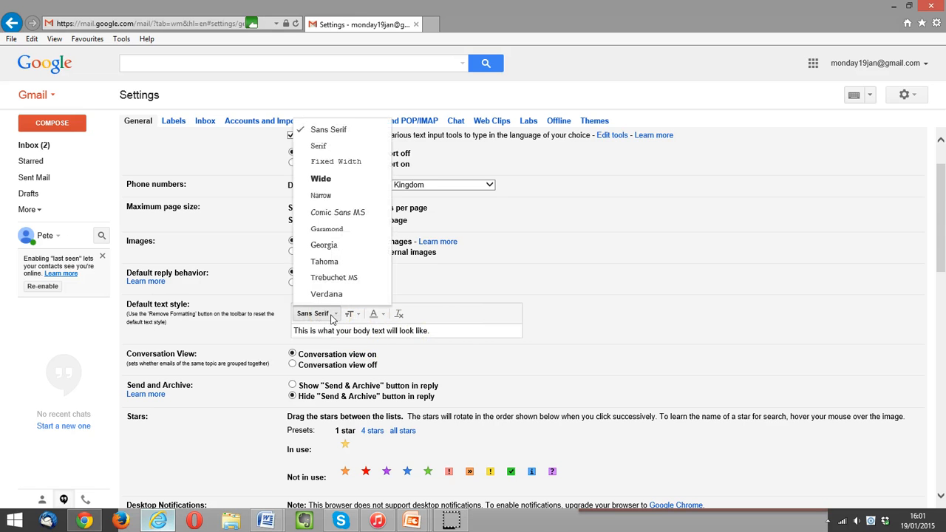
pyautogui.click(326, 293)
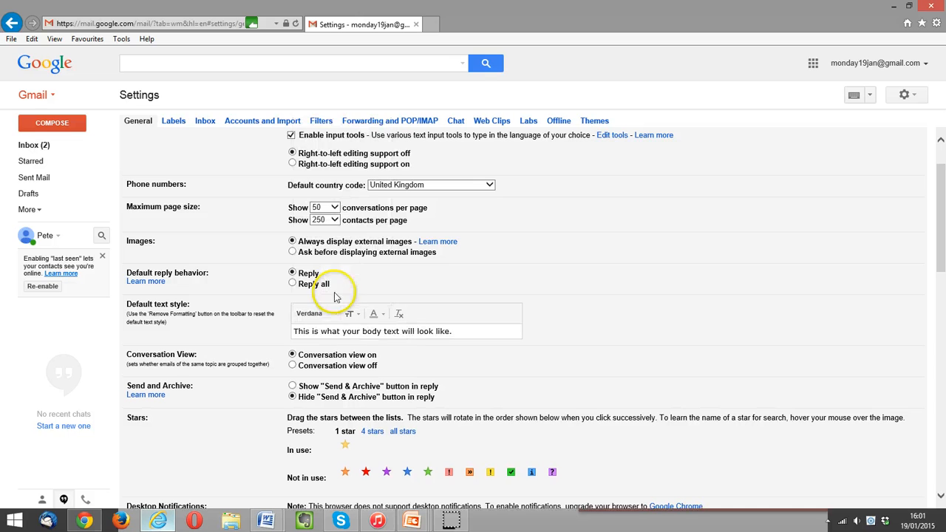
pyautogui.click(355, 316)
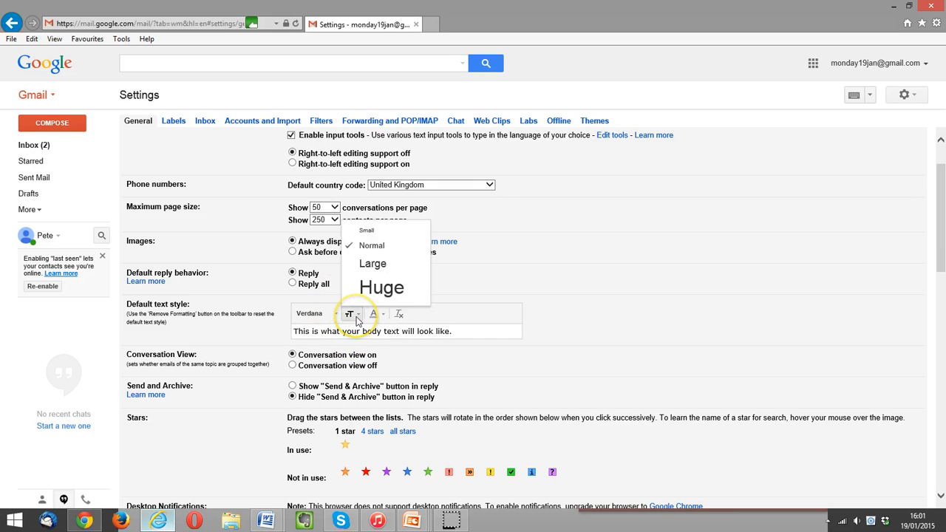
pyautogui.click(373, 264)
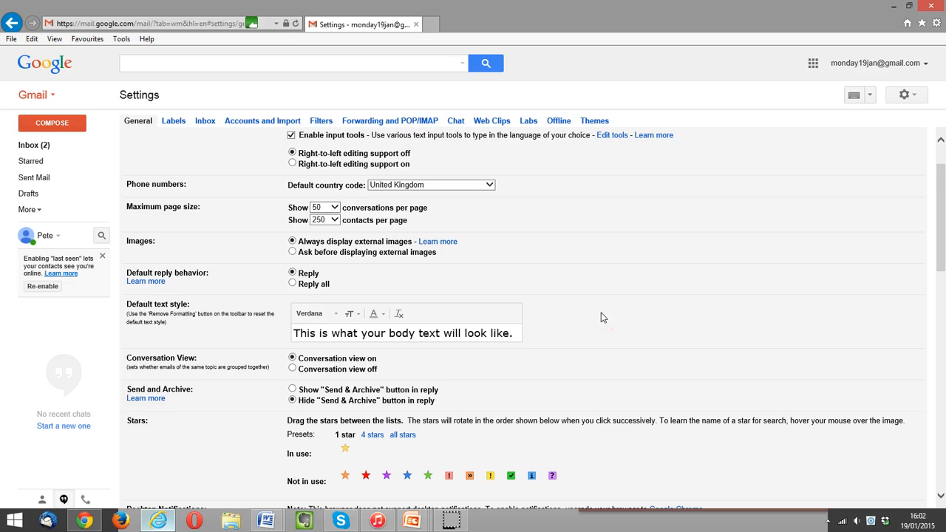
pyautogui.scroll(-5, 601, 318)
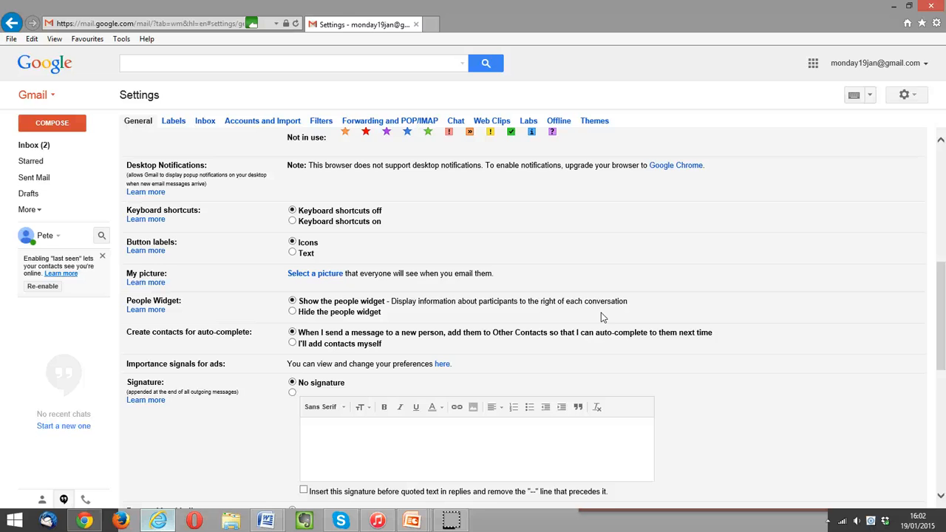
pyautogui.scroll(-1, 601, 318)
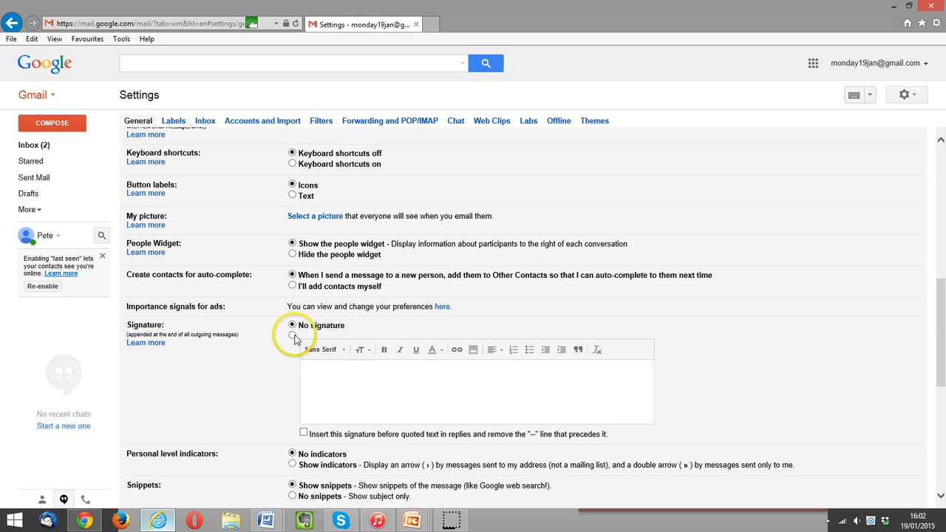
# Enable a 'Best wishes' signature with the sender's name and save the General settings.
pyautogui.click(293, 336)
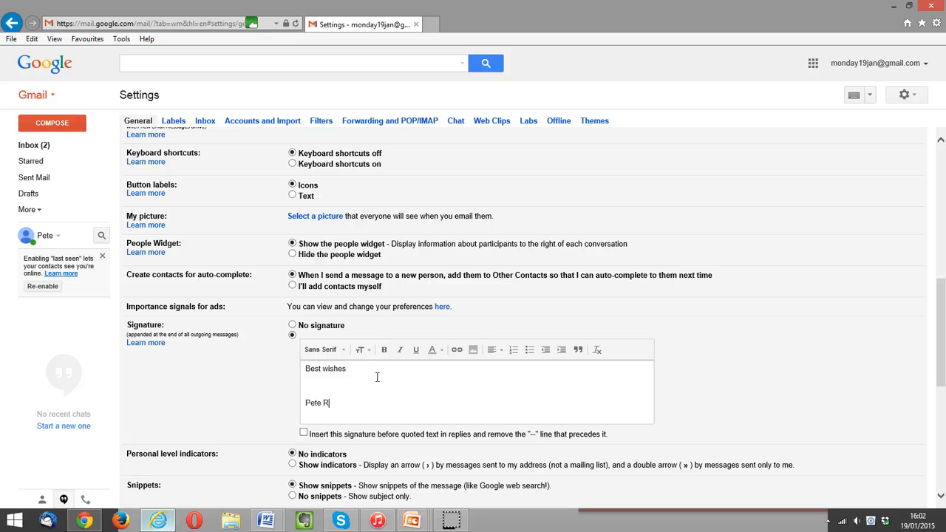
pyautogui.scroll(-5, 377, 377)
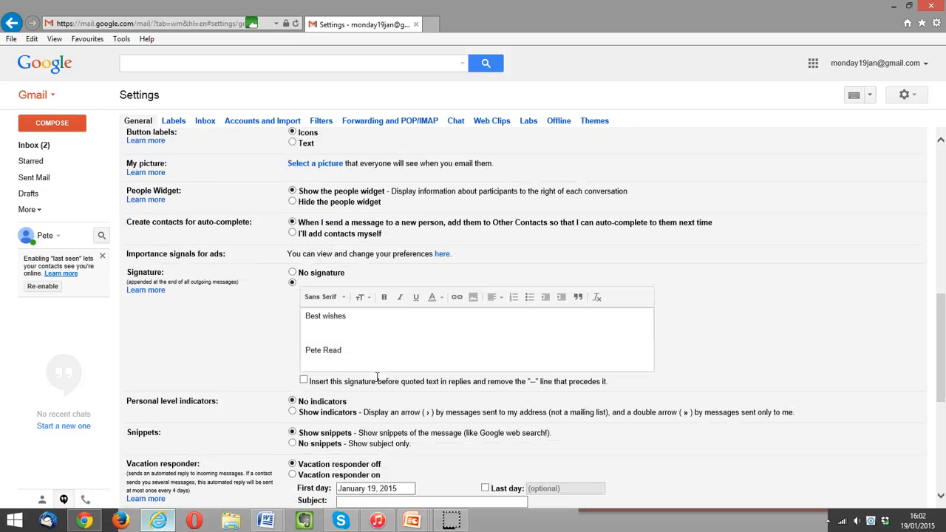
pyautogui.click(196, 395)
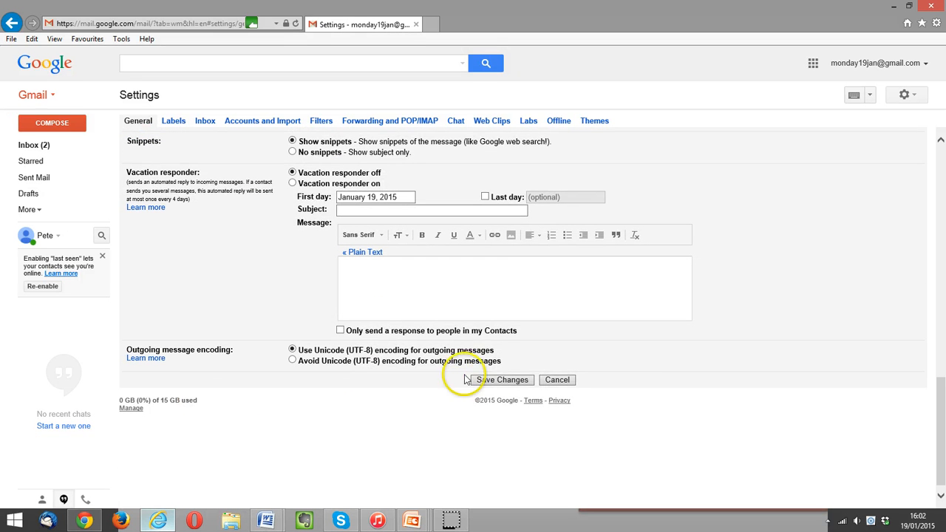
pyautogui.click(499, 383)
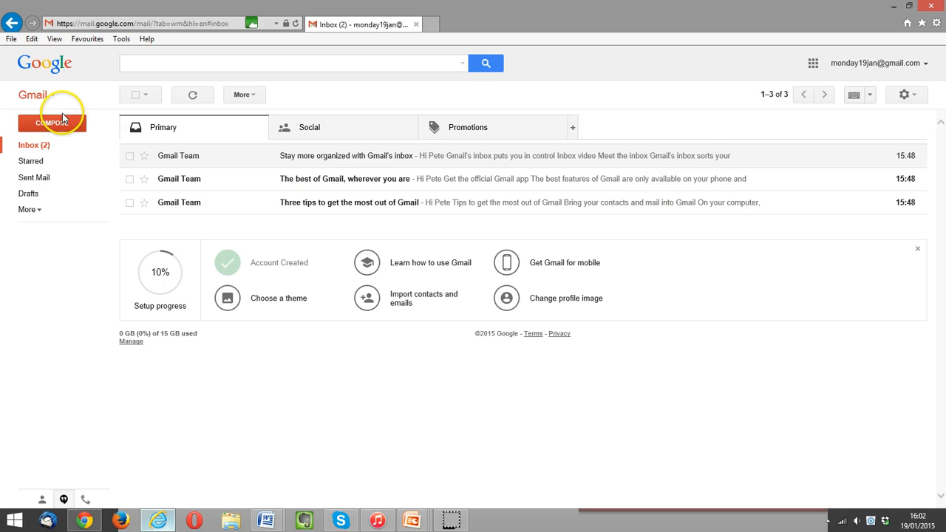
# Compose a new message to confirm the 'Best wishes' signature appears, then discard the draft.
pyautogui.click(65, 129)
pyautogui.click(64, 129)
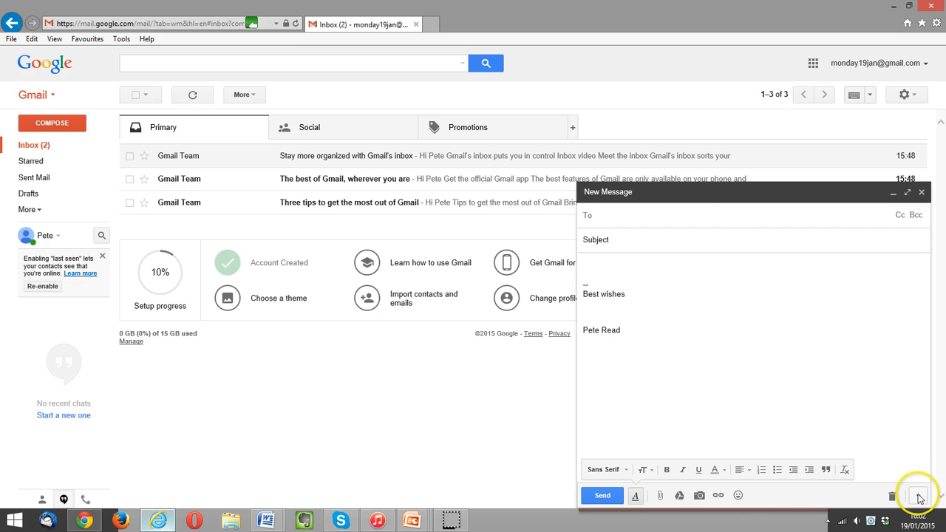
pyautogui.click(894, 497)
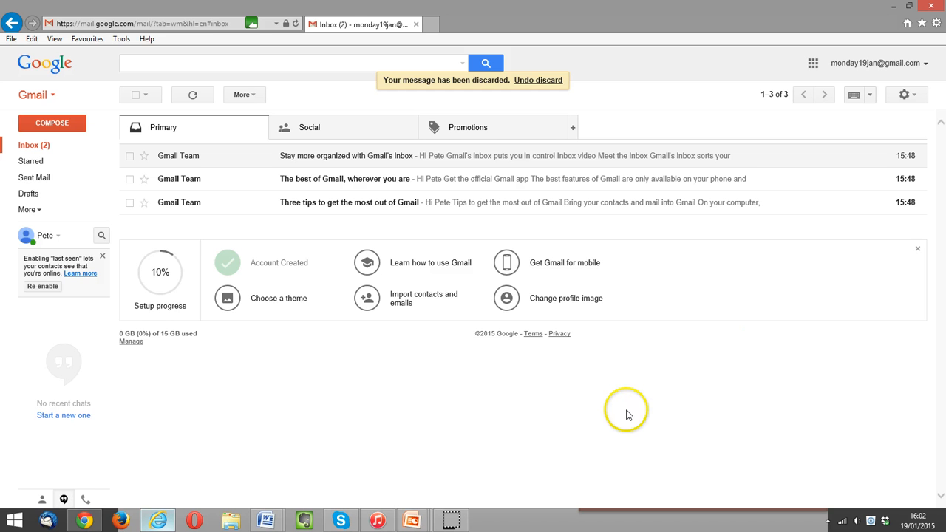
# Resume the PowerPoint slideshow and advance past the 'Working with Gmail' title slide.
pyautogui.click(413, 523)
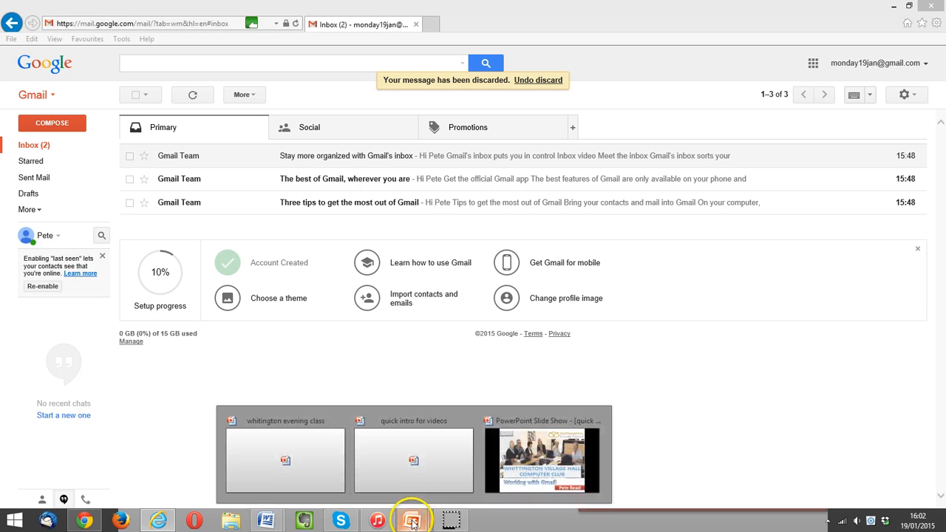
pyautogui.click(499, 460)
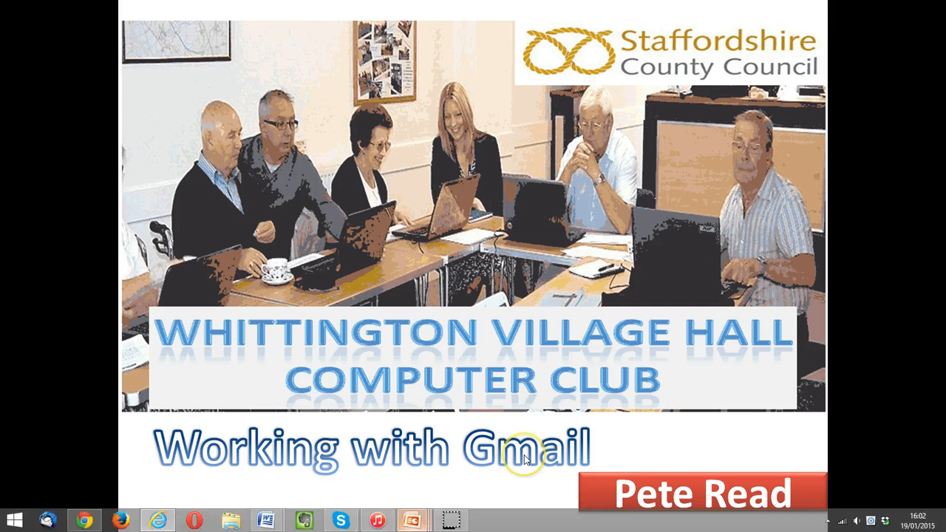
pyautogui.click(473, 367)
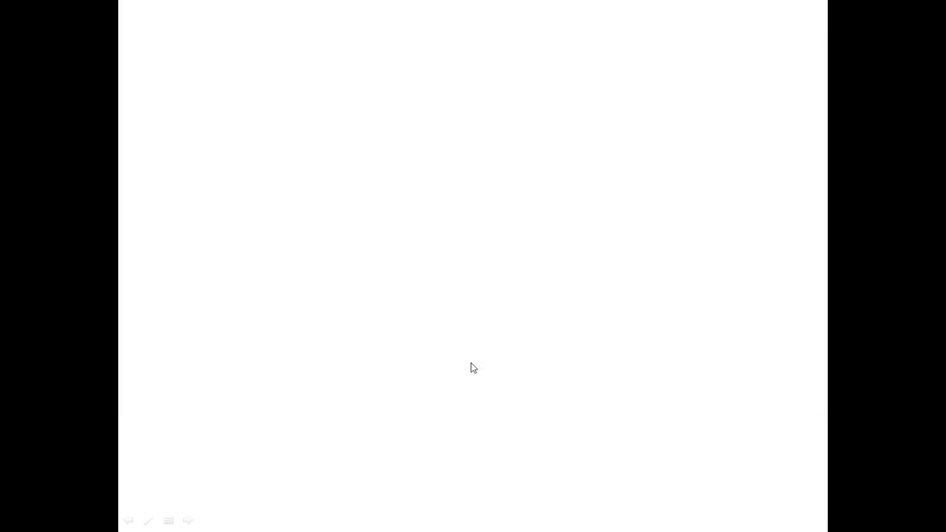